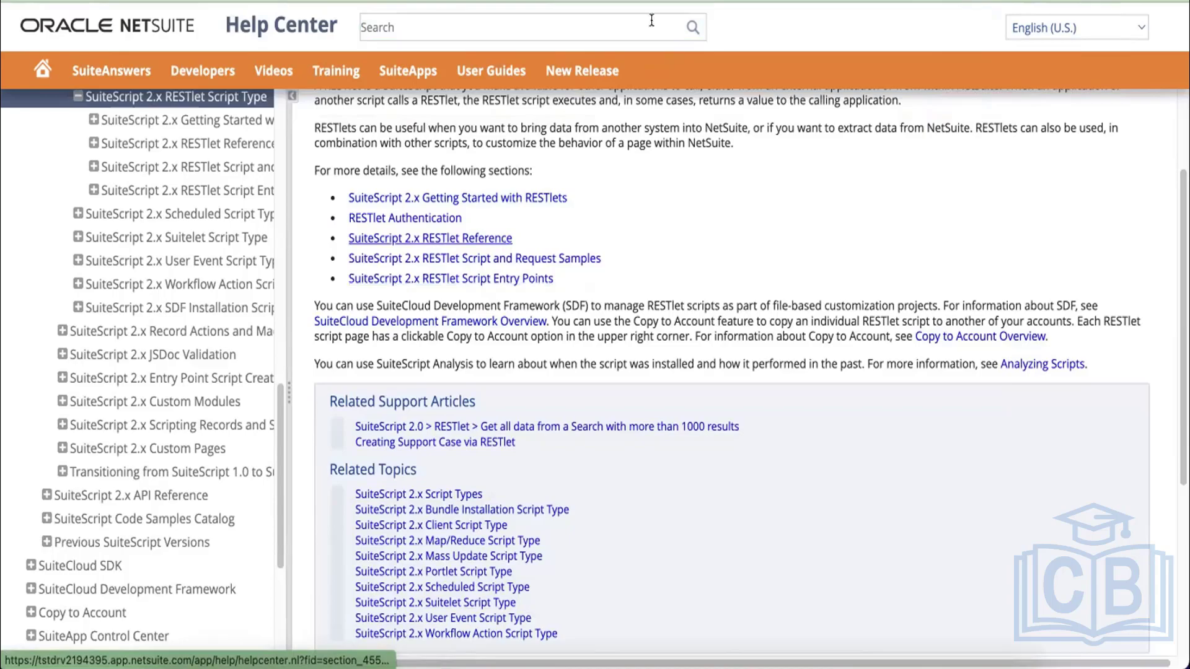
View the SuiteScript 2.x RESTlet Script Entry Points help topic and return to the RESTlet Script Type topic
left_click(490, 282)
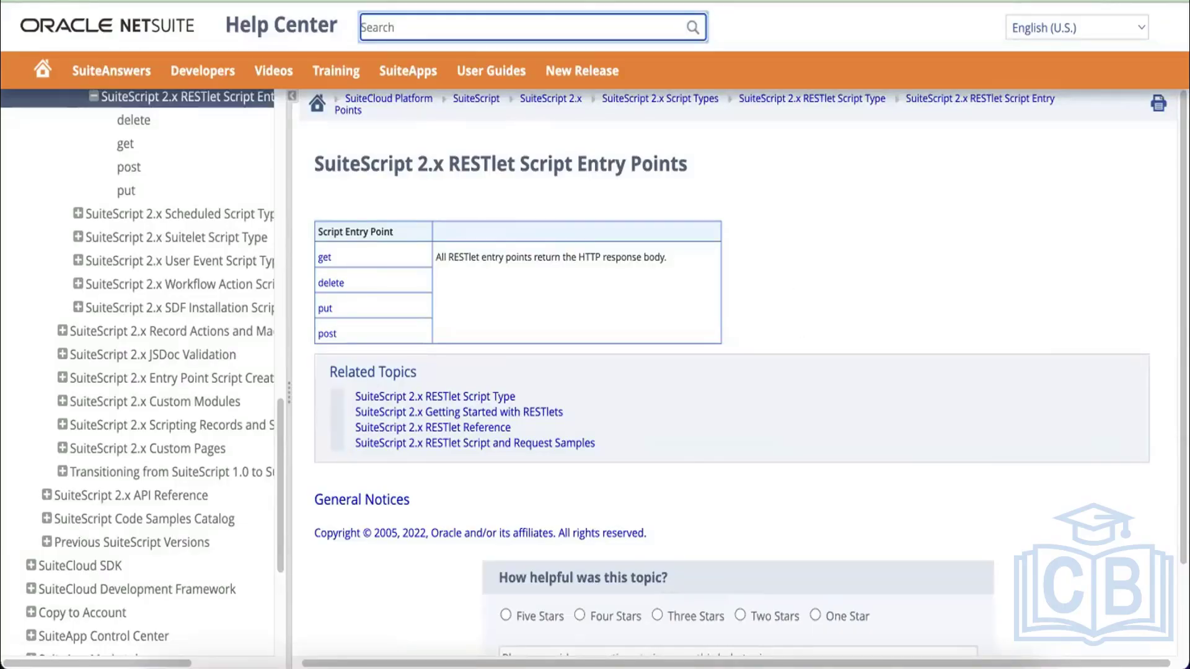
key("alt+Left")
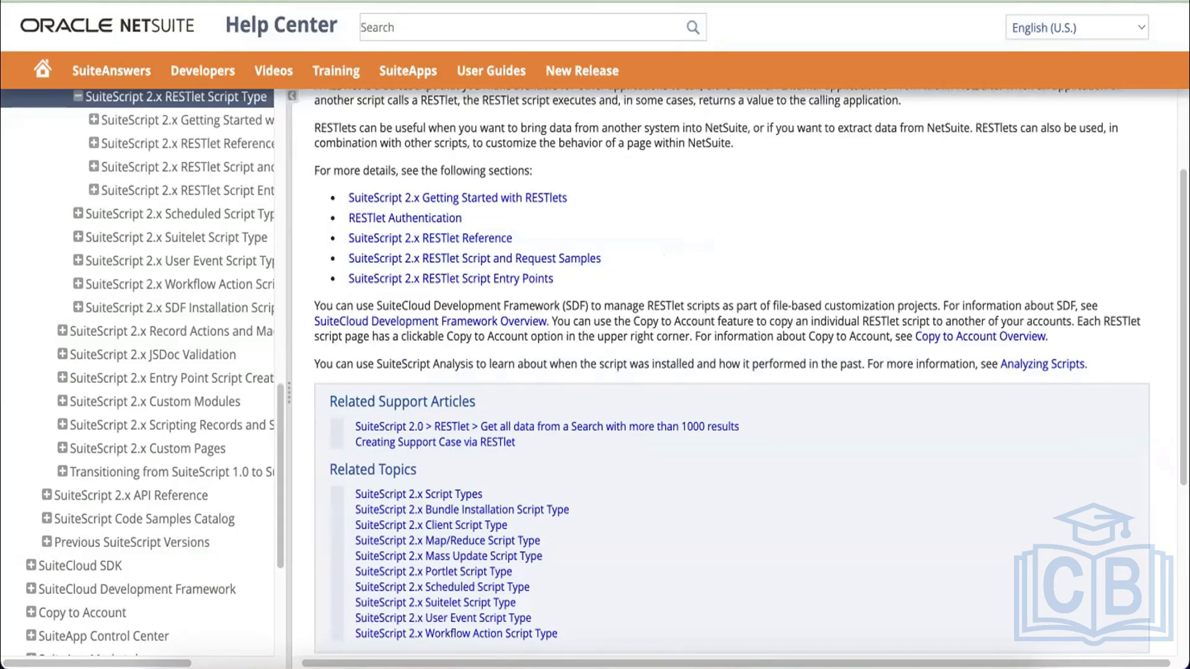
key("alt+Right")
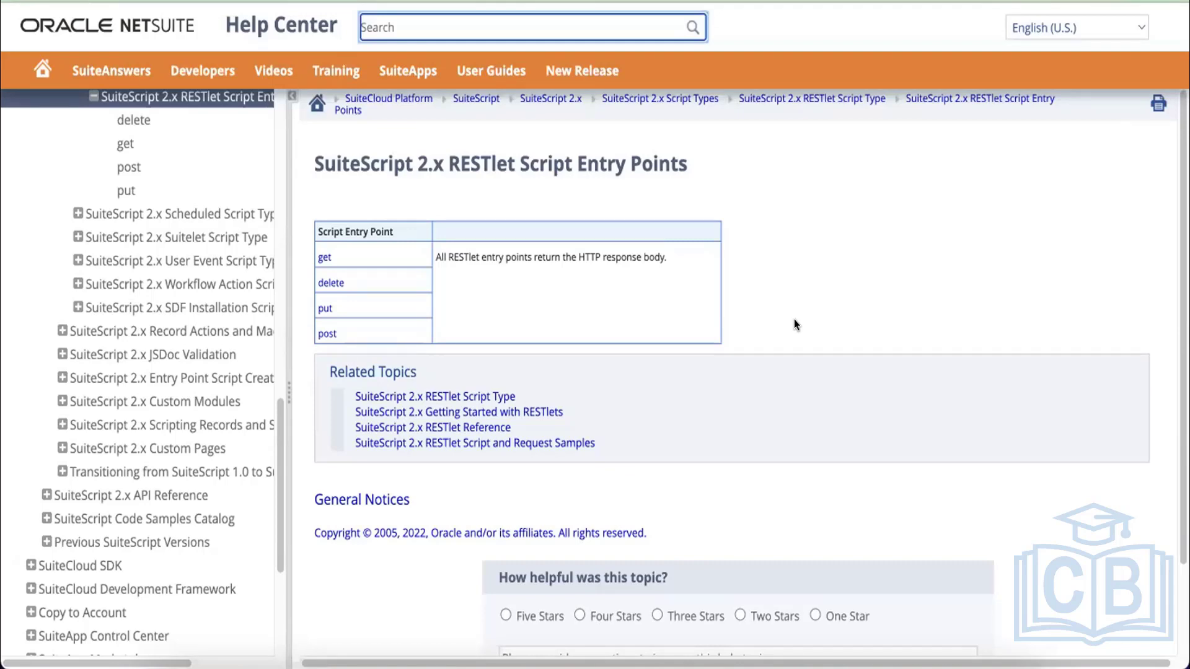
key("alt+Left")
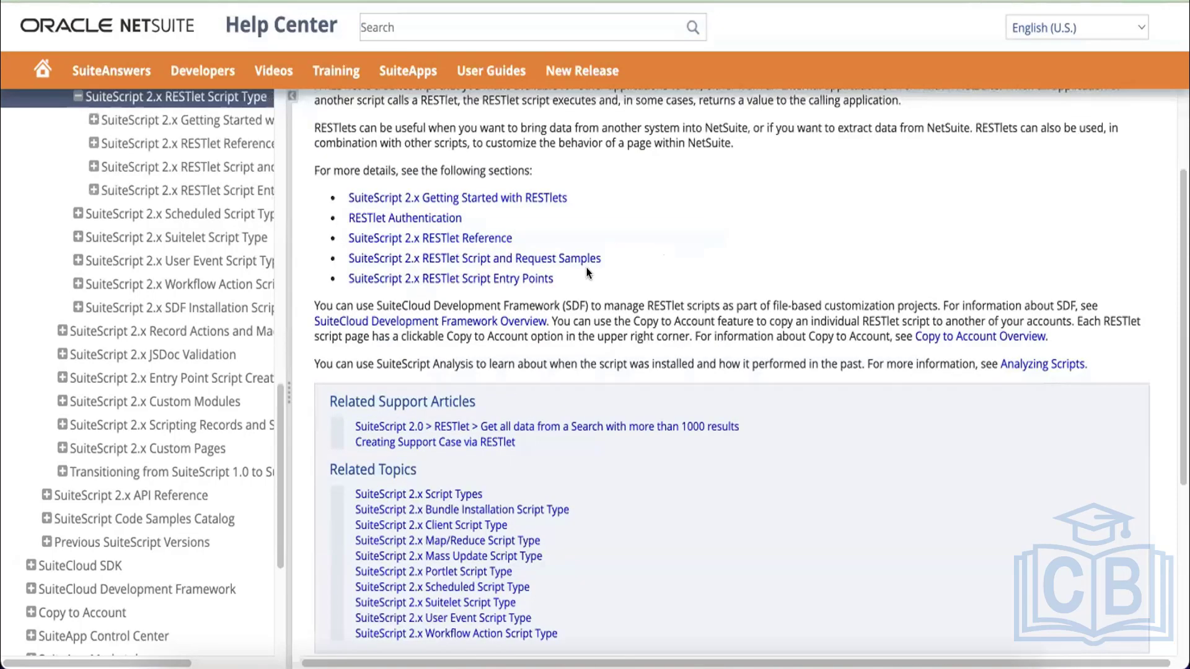
Open the SuiteScript 2.x RESTlet Script and Request Samples topic from the RESTlet Script Type page
scroll(588, 287, "down", 3)
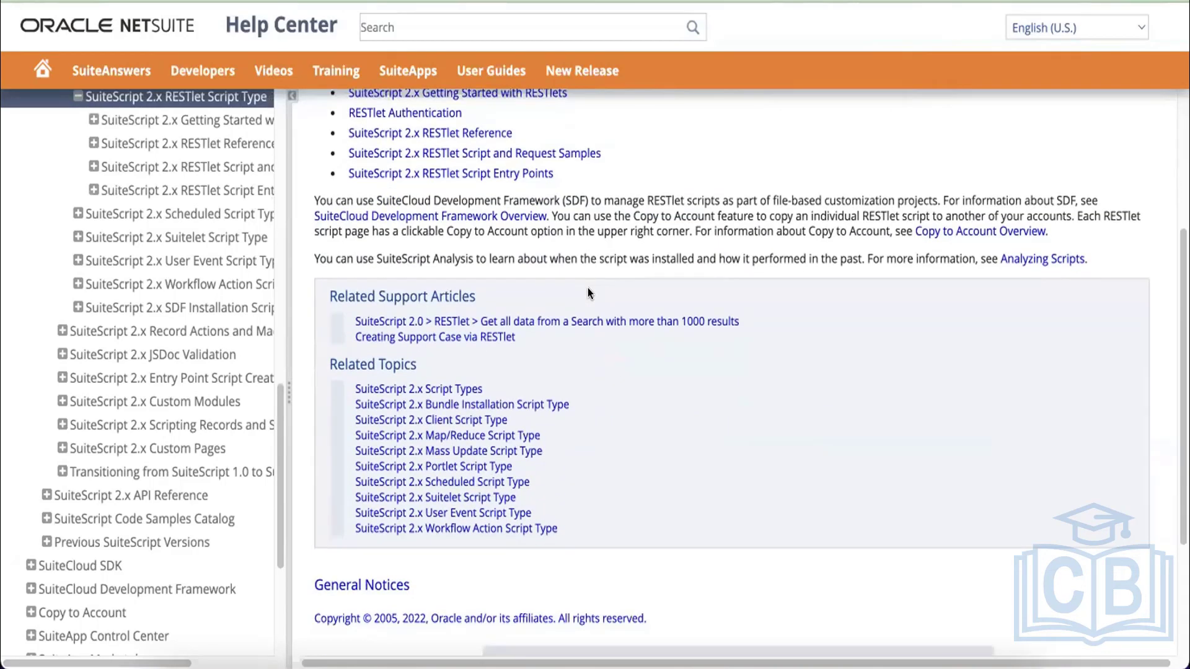
scroll(587, 288, "up", 4)
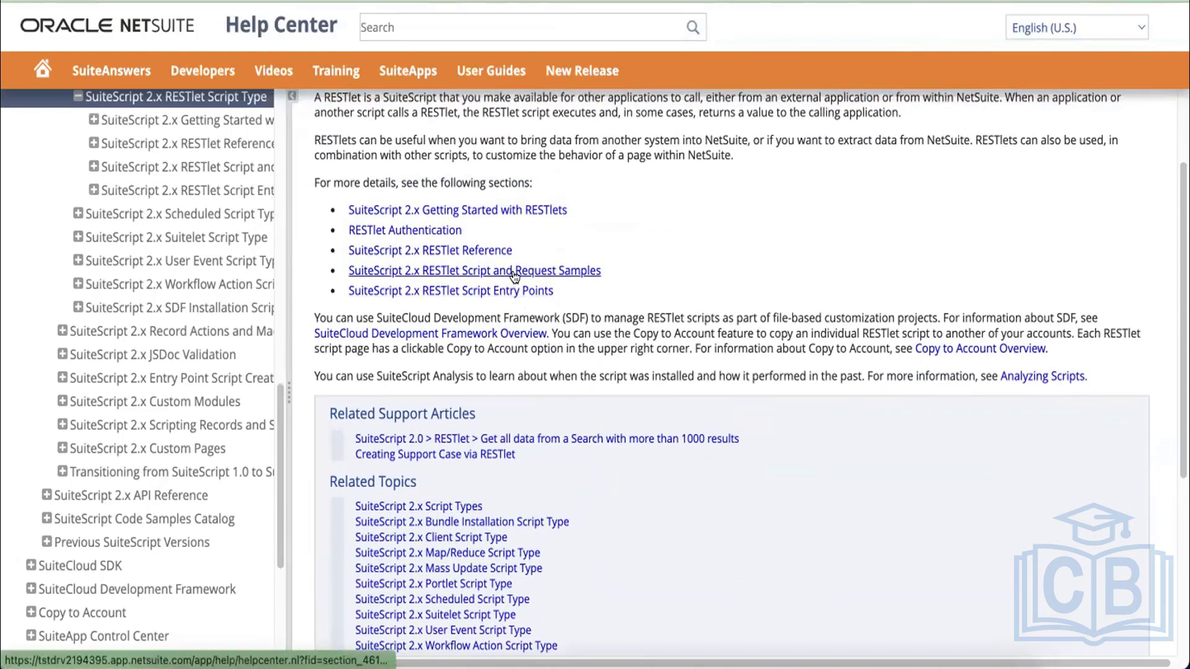
scroll(514, 275, "up", 2)
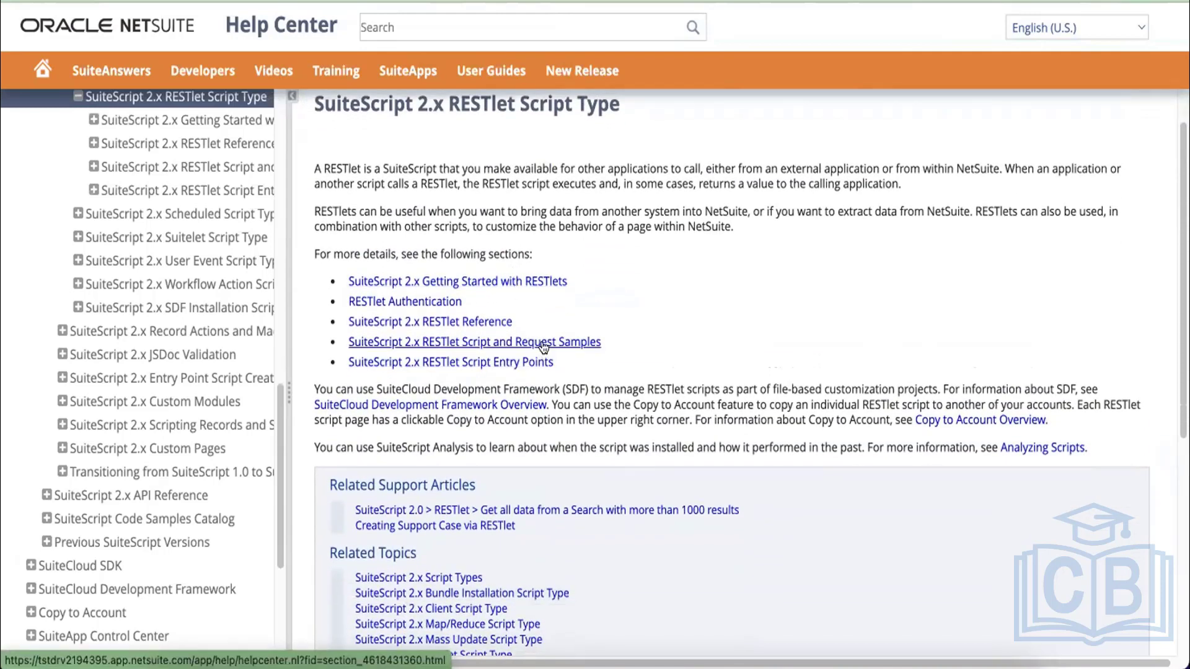
left_click(544, 346)
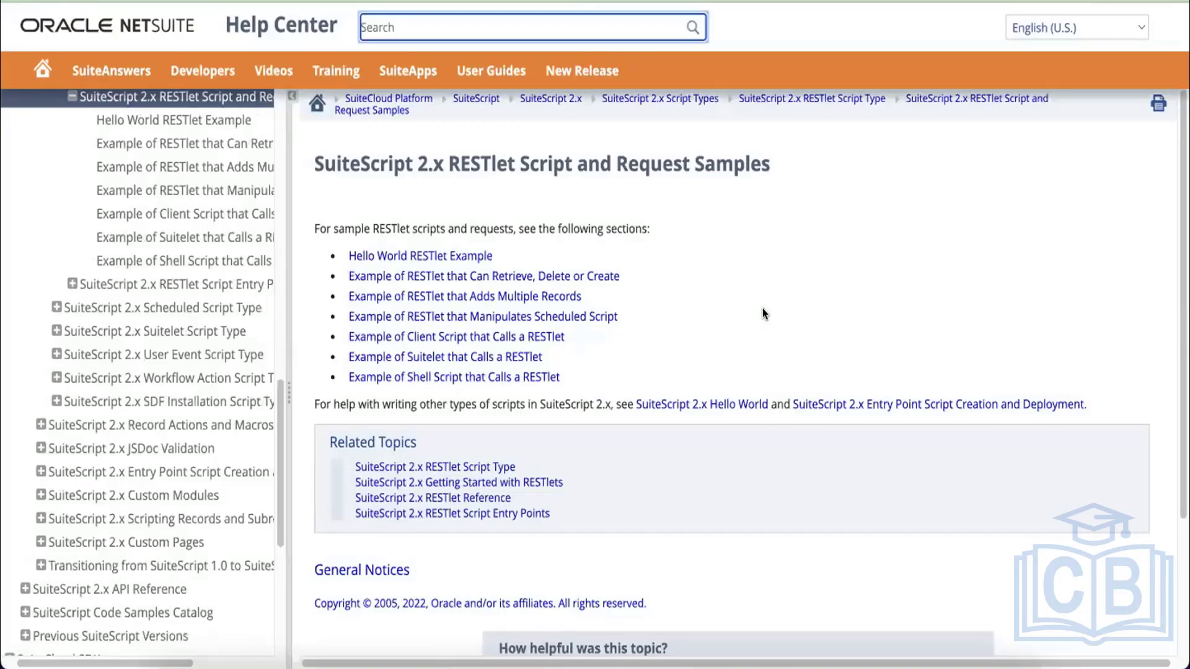
Open the example of a RESTlet that can retrieve, delete or create, and examine its entry-point functions and sample get call
scroll(762, 307, "down", 1)
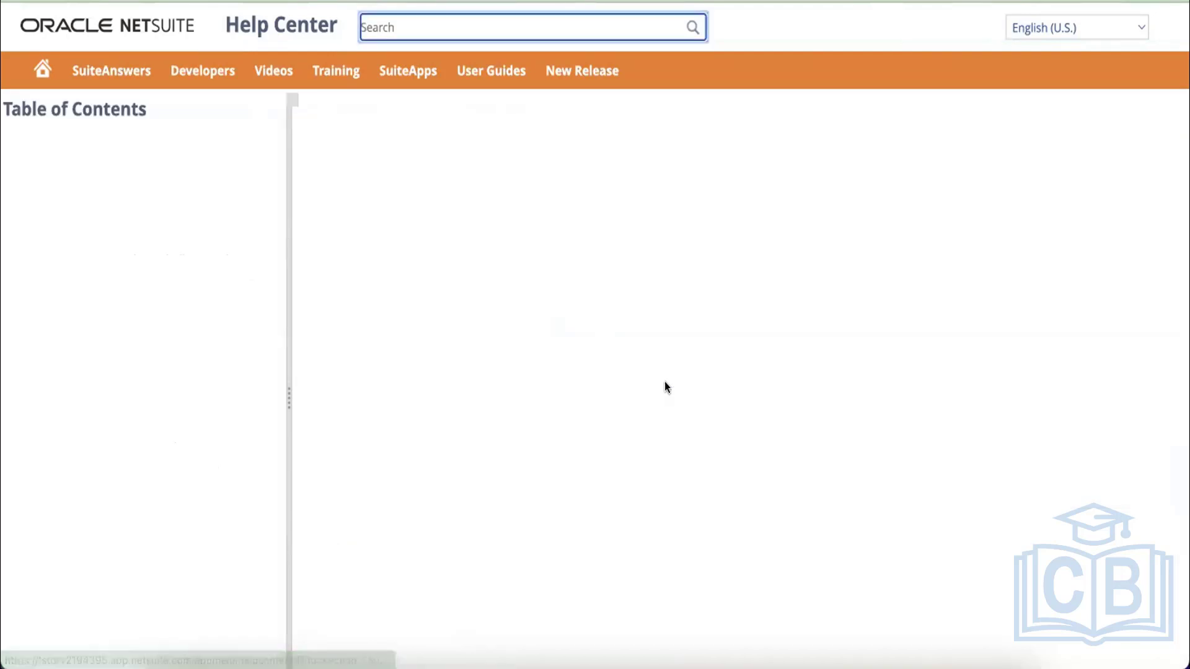
scroll(666, 368, "down", 4)
scroll(665, 368, "down", 1)
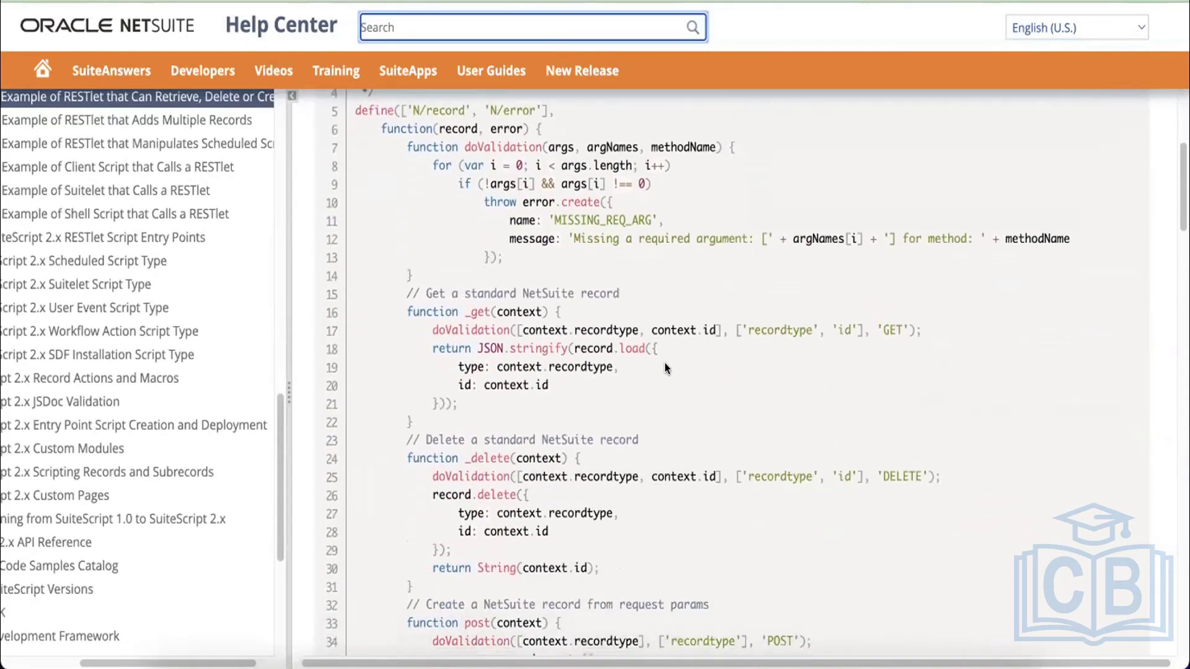
double_click(488, 336)
scroll(488, 336, "down", 5)
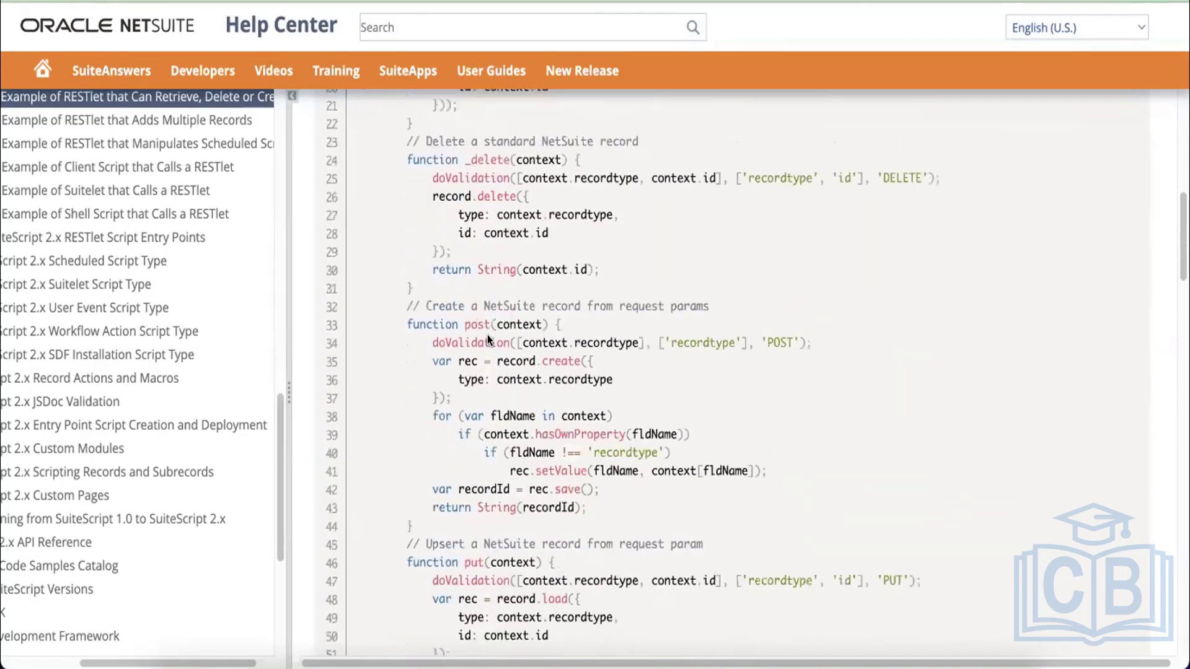
scroll(487, 339, "down", 2)
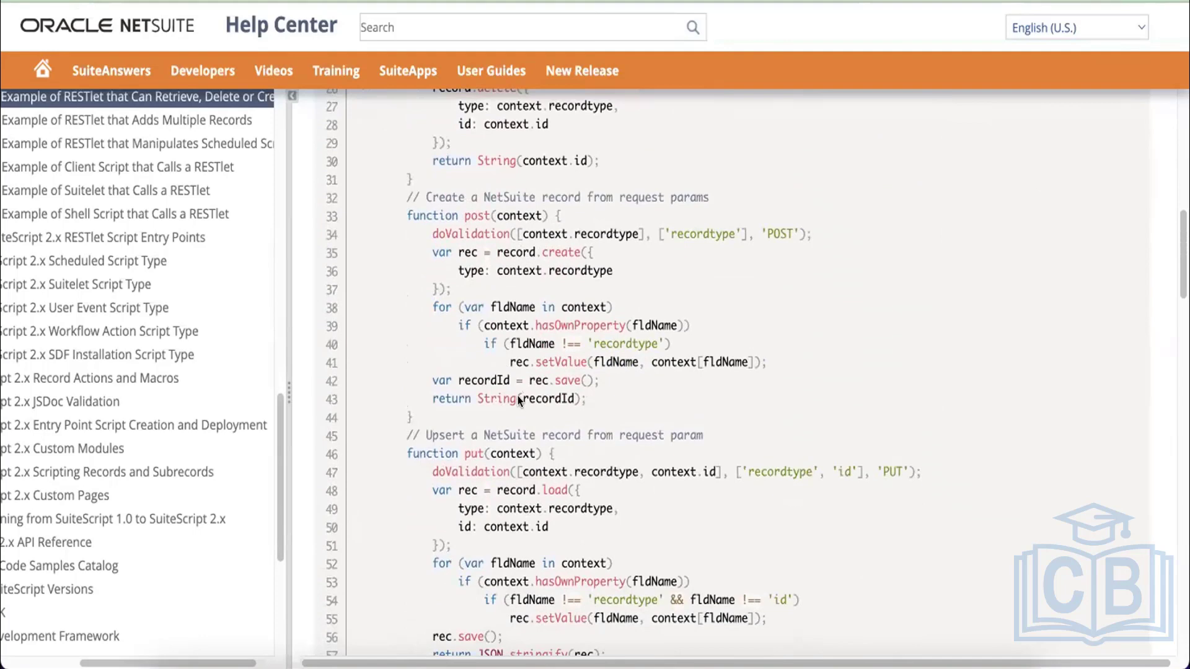
scroll(533, 398, "down", 5)
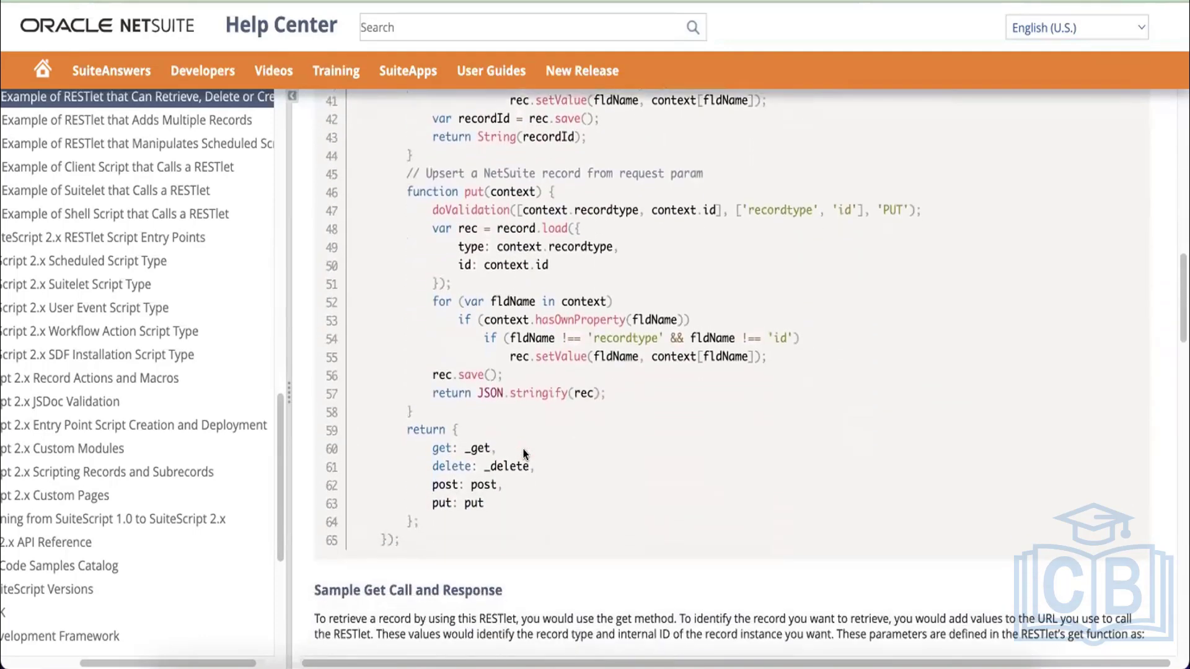
double_click(481, 395)
scroll(538, 392, "up", 12)
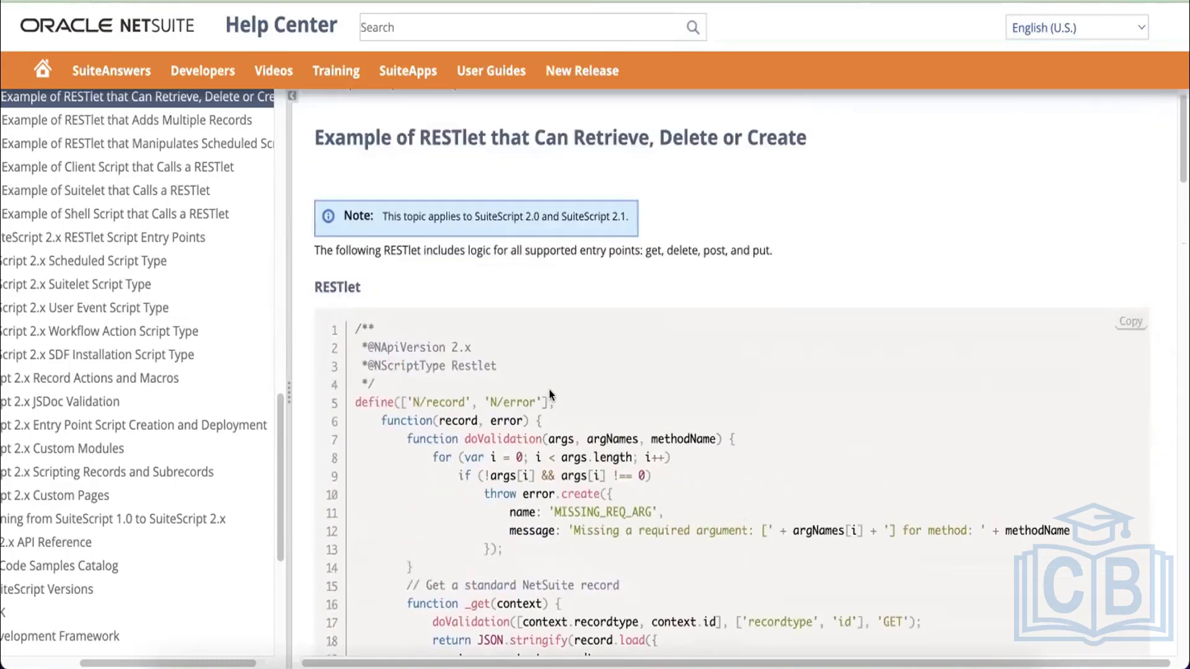
scroll(552, 397, "down", 15)
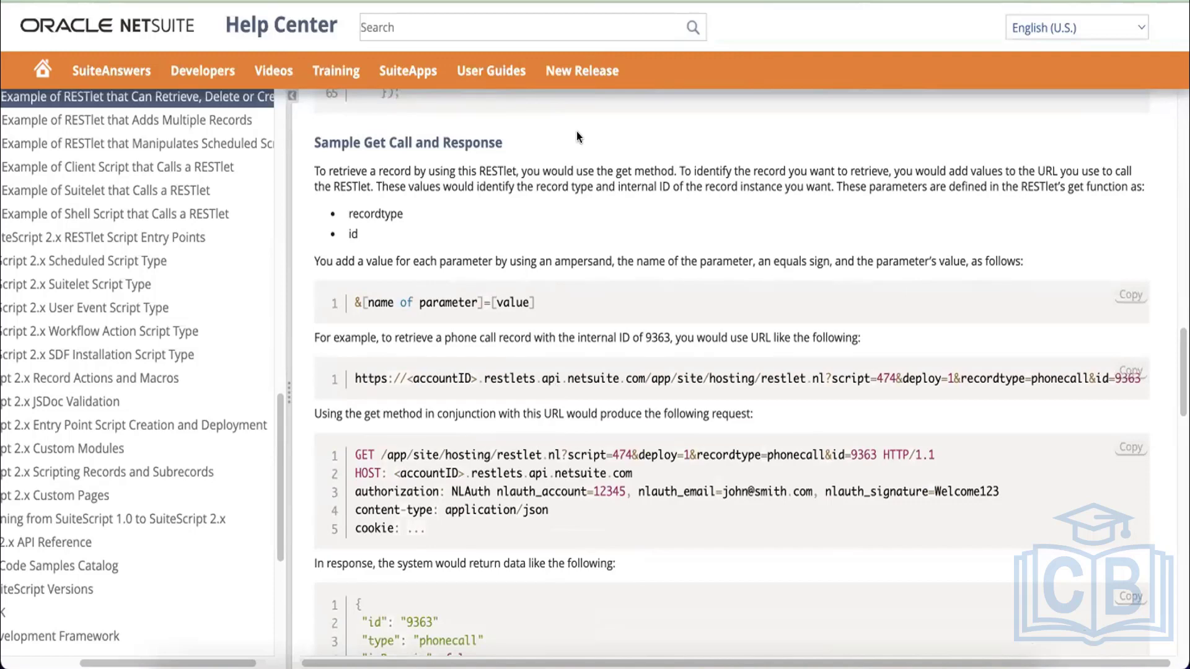
Open the get entry point topic from the RESTlet Script Entry Points page and review its return types per content type
key("ctrl+Tab")
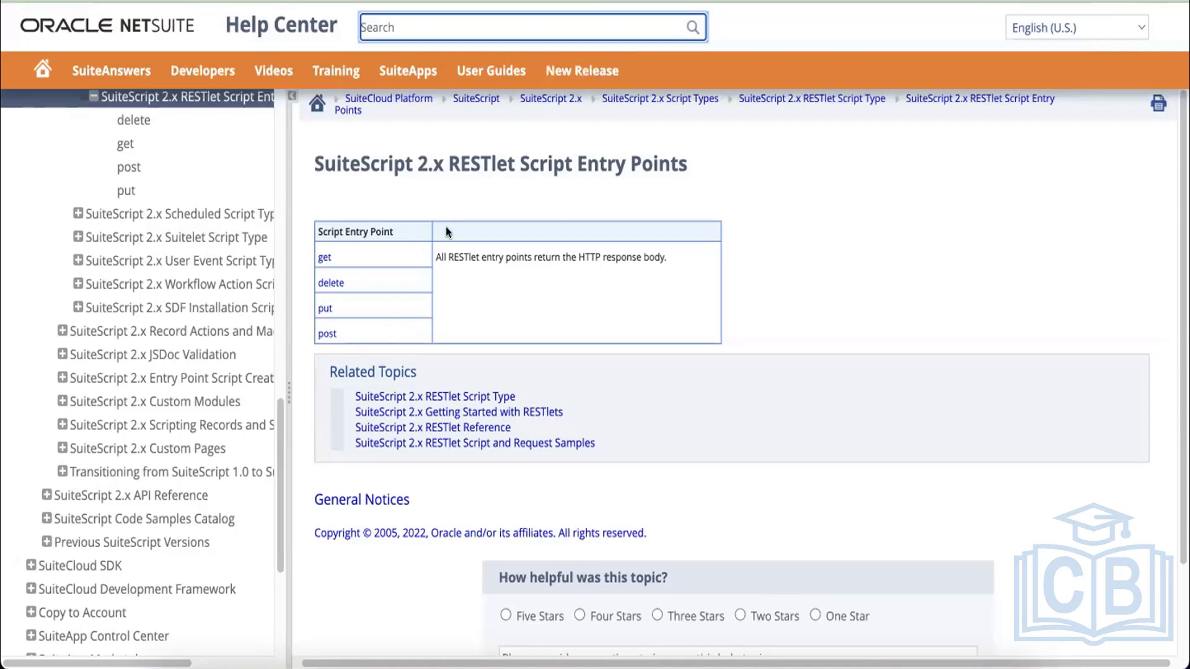
left_click(327, 268)
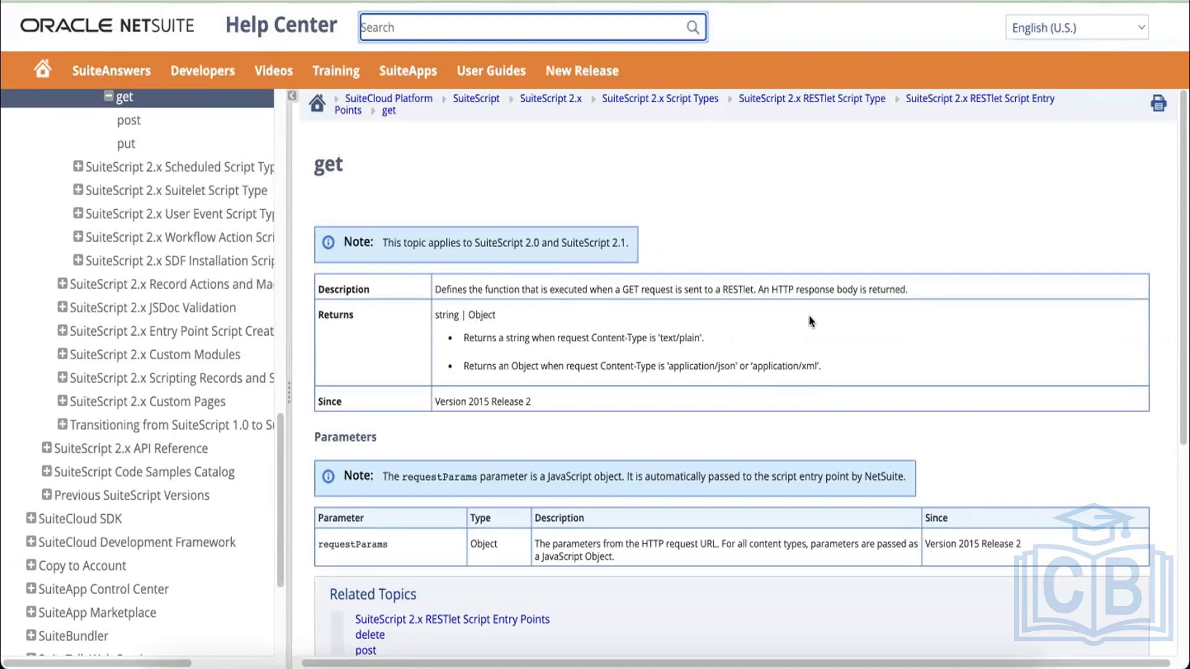
left_click(439, 310)
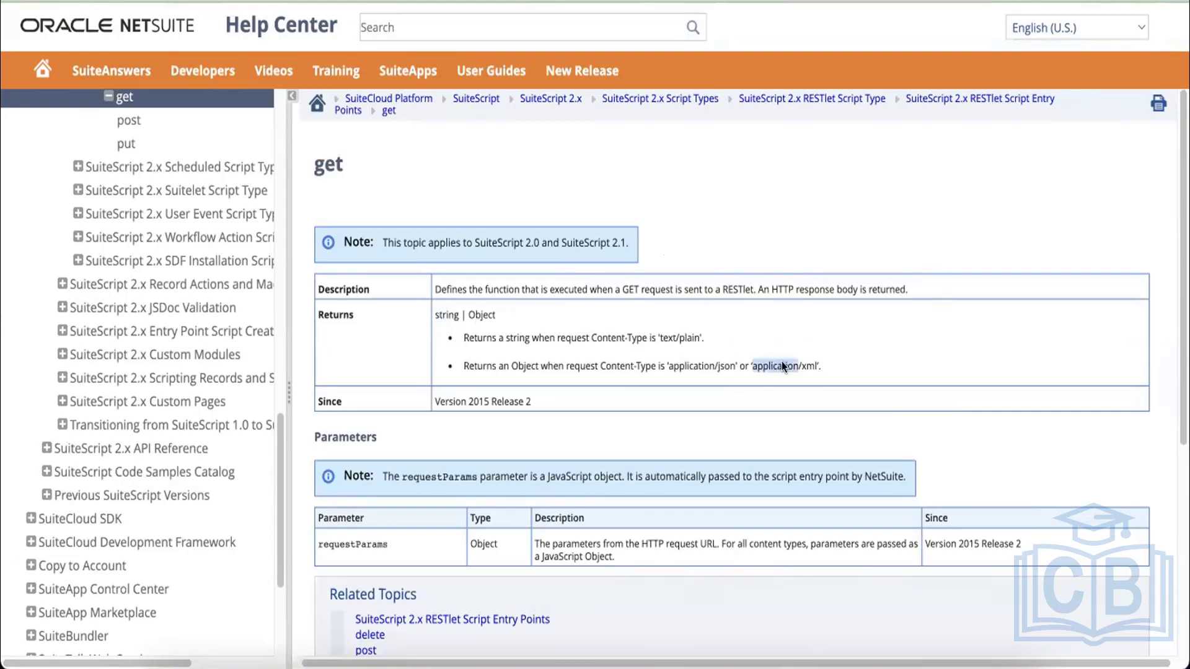
double_click(809, 366)
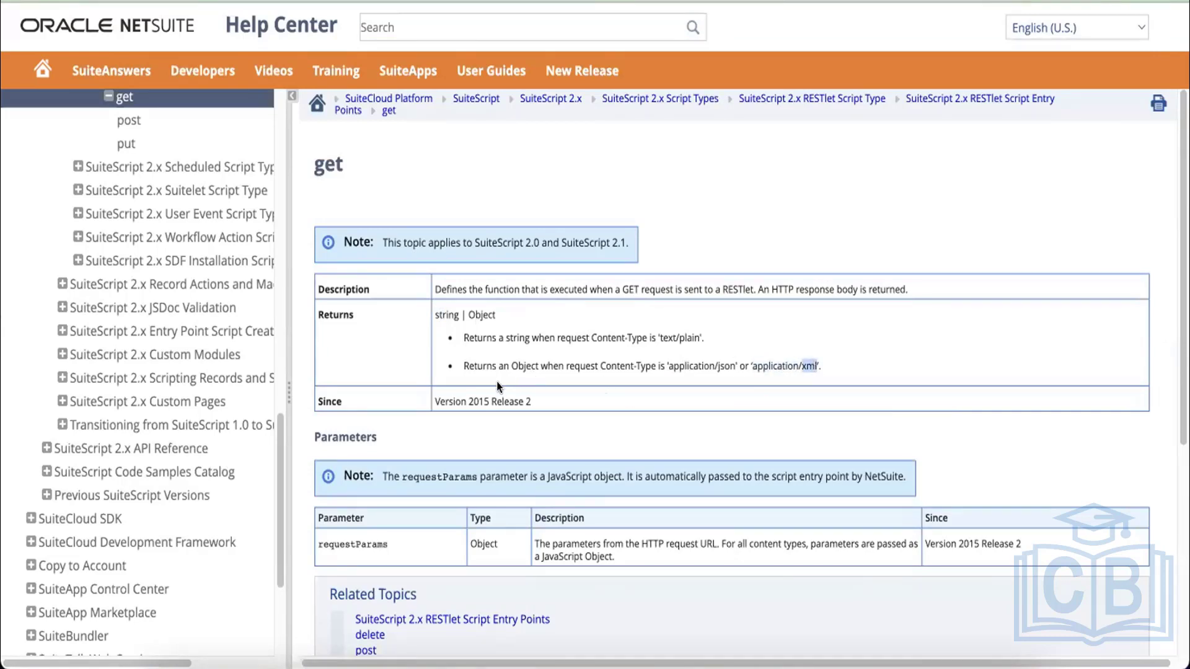
left_click_drag(483, 365, 645, 352)
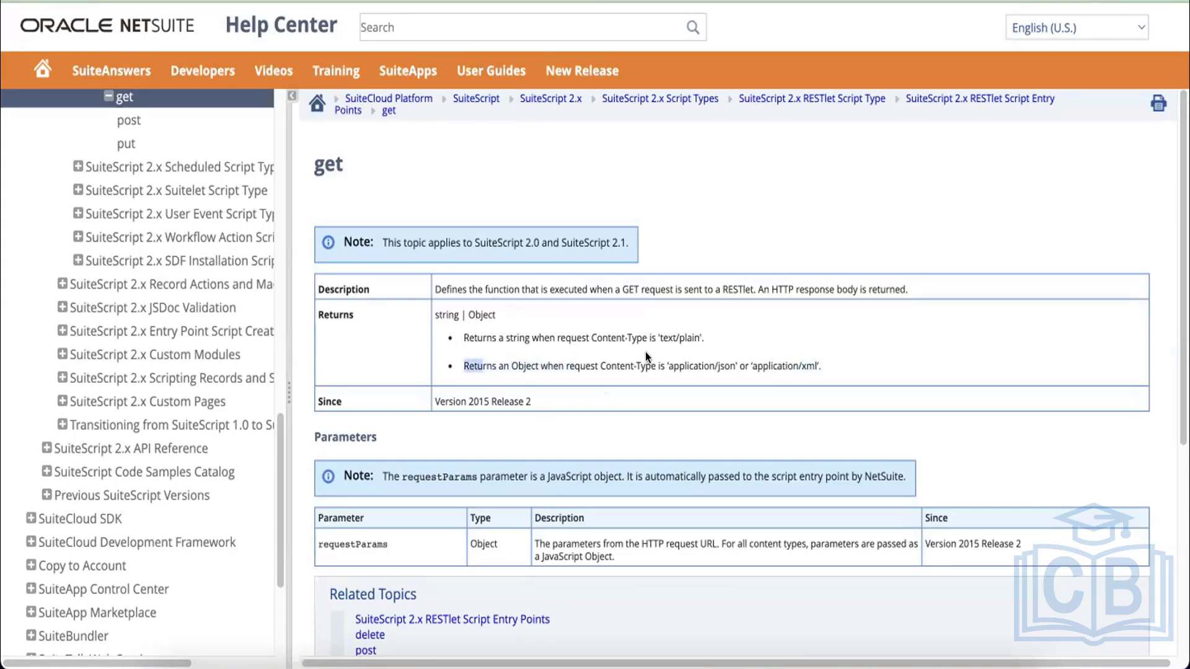
left_click(694, 364)
double_click(693, 364)
double_click(728, 363)
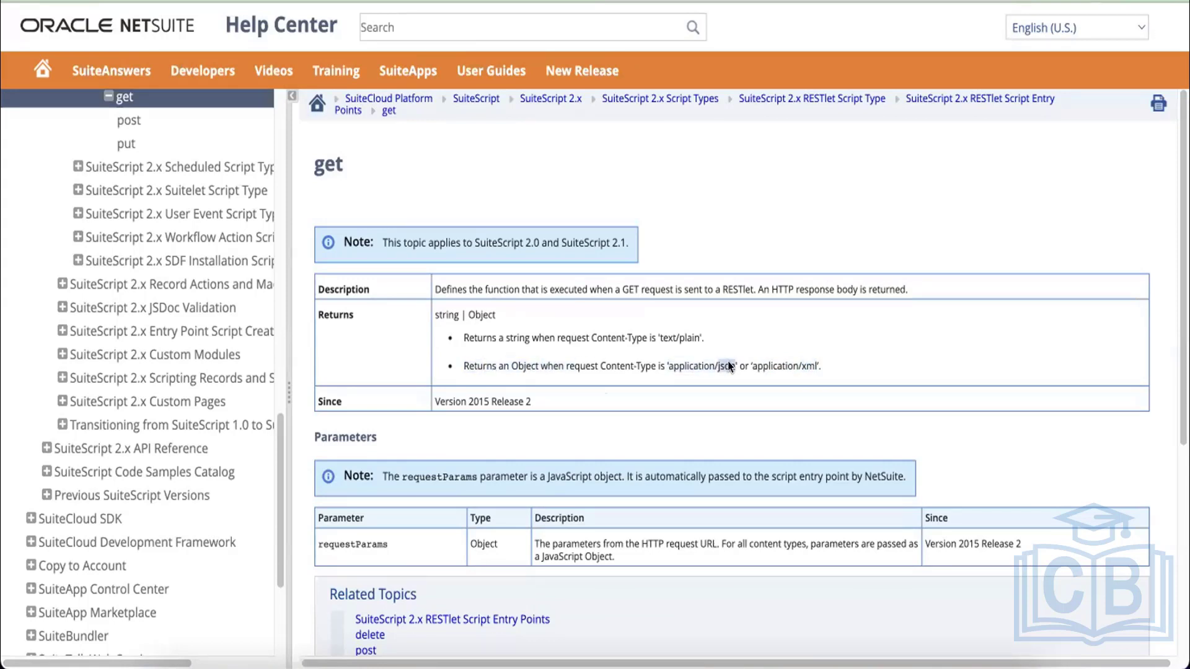
left_click(800, 360)
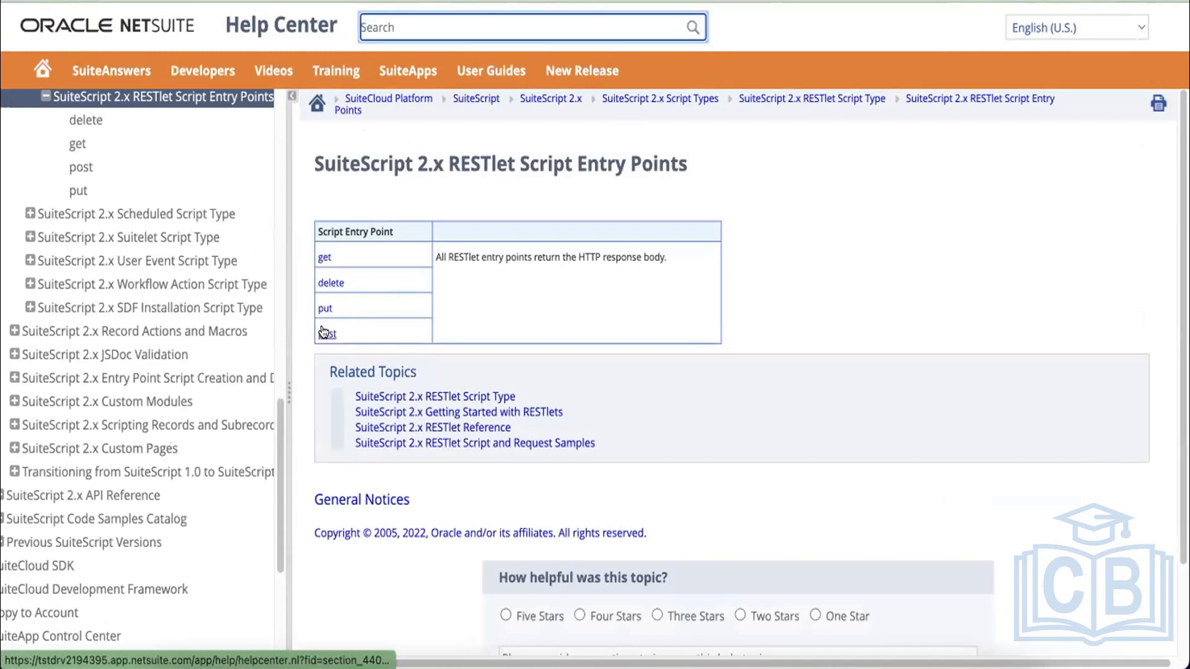
Open the post entry point topic and review its description and the requestBody parameter
left_click(325, 333)
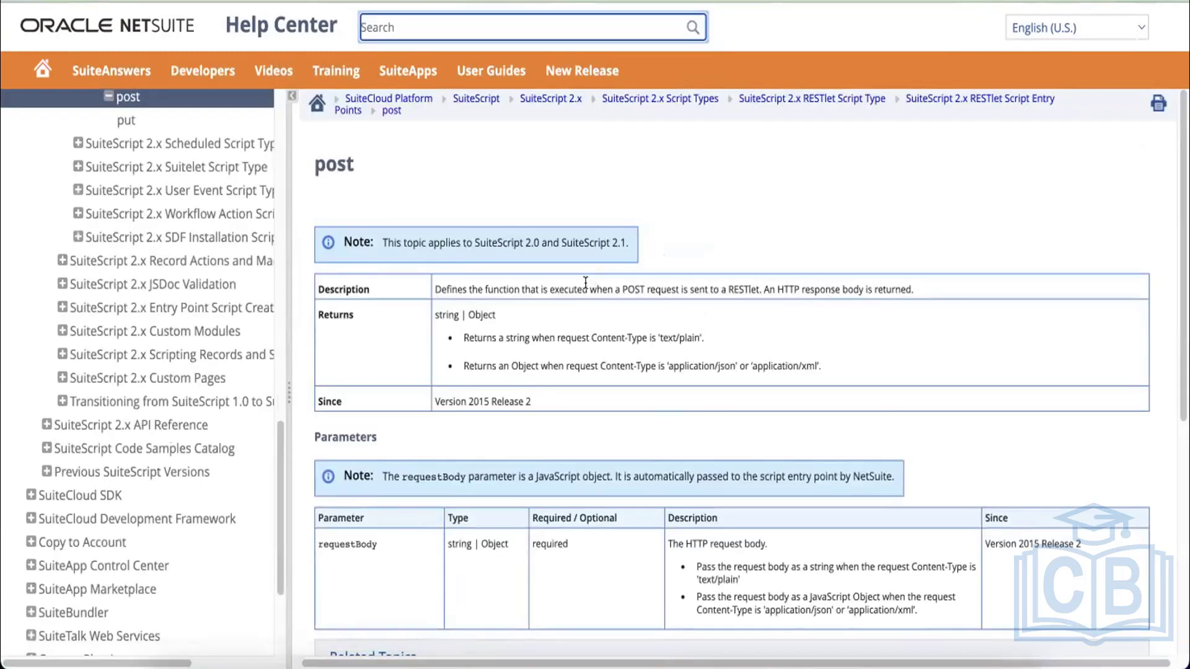
left_click_drag(583, 289, 756, 281)
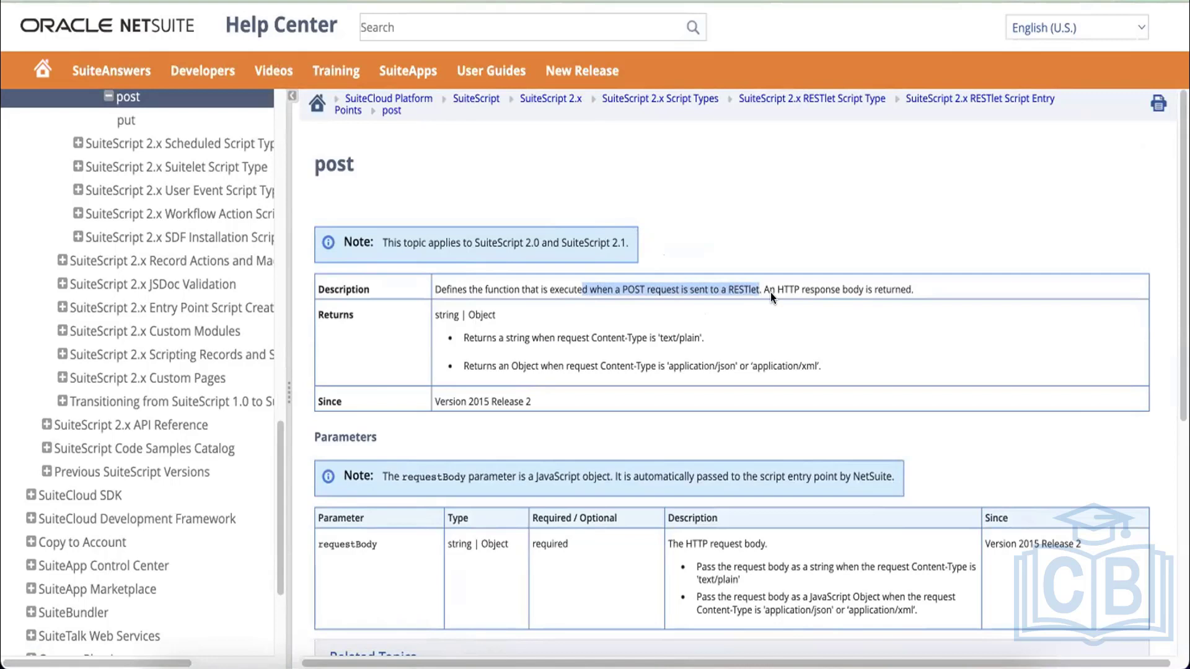
left_click(641, 288)
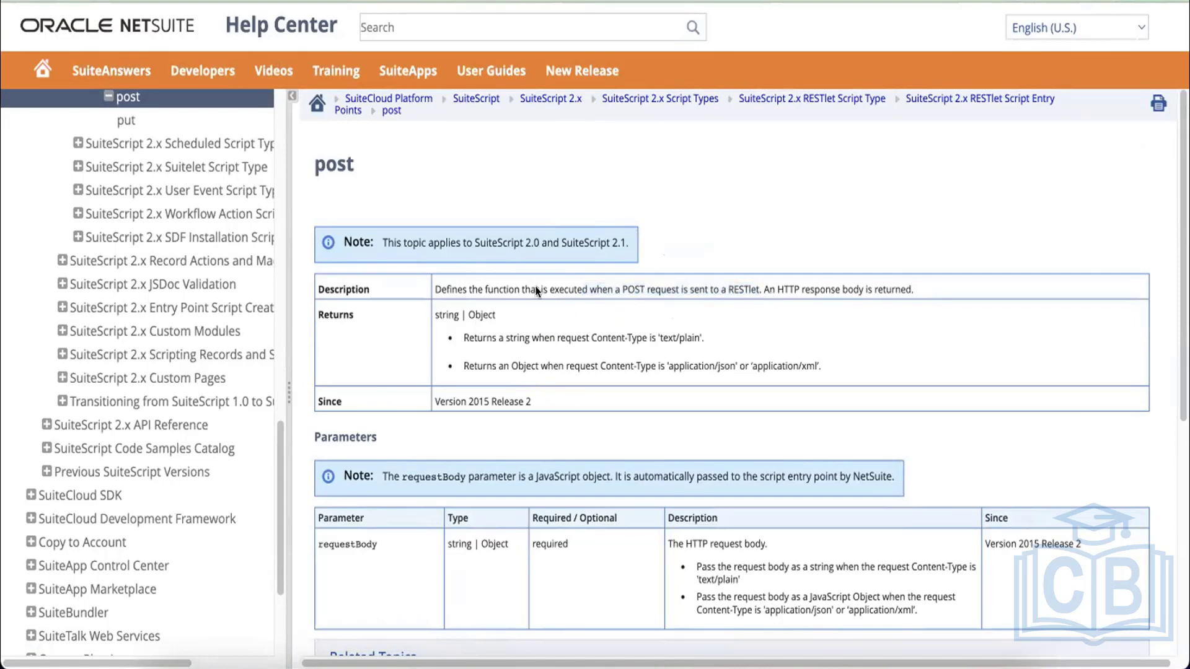
scroll(537, 291, "down", 5)
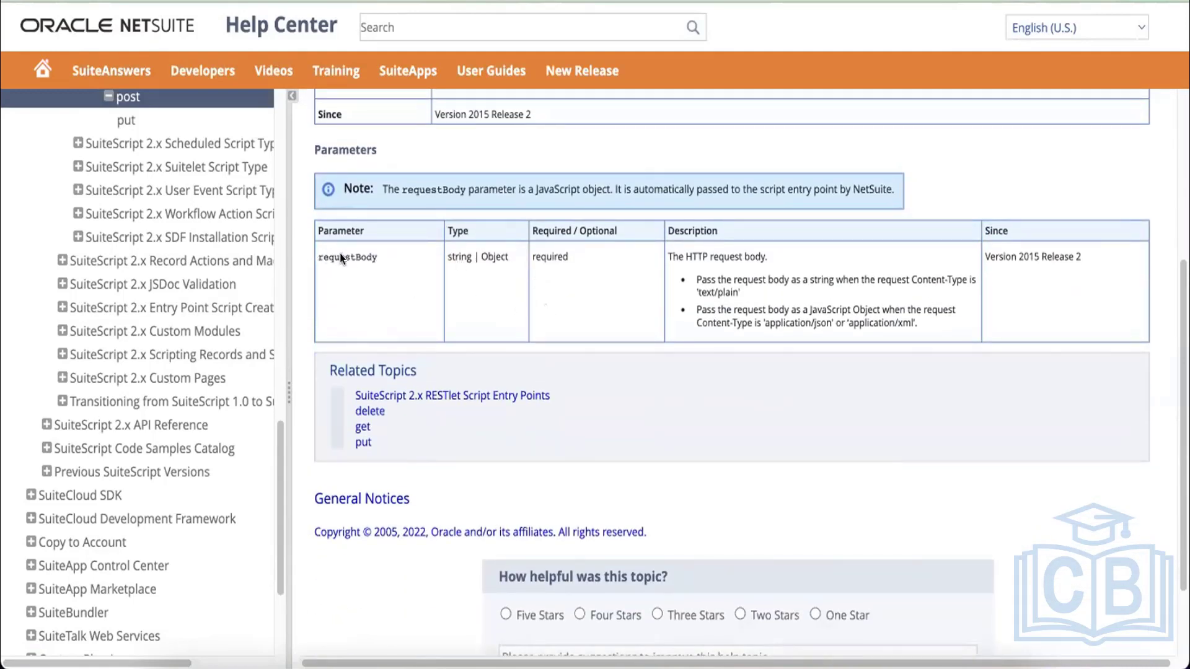
scroll(499, 321, "up", 5)
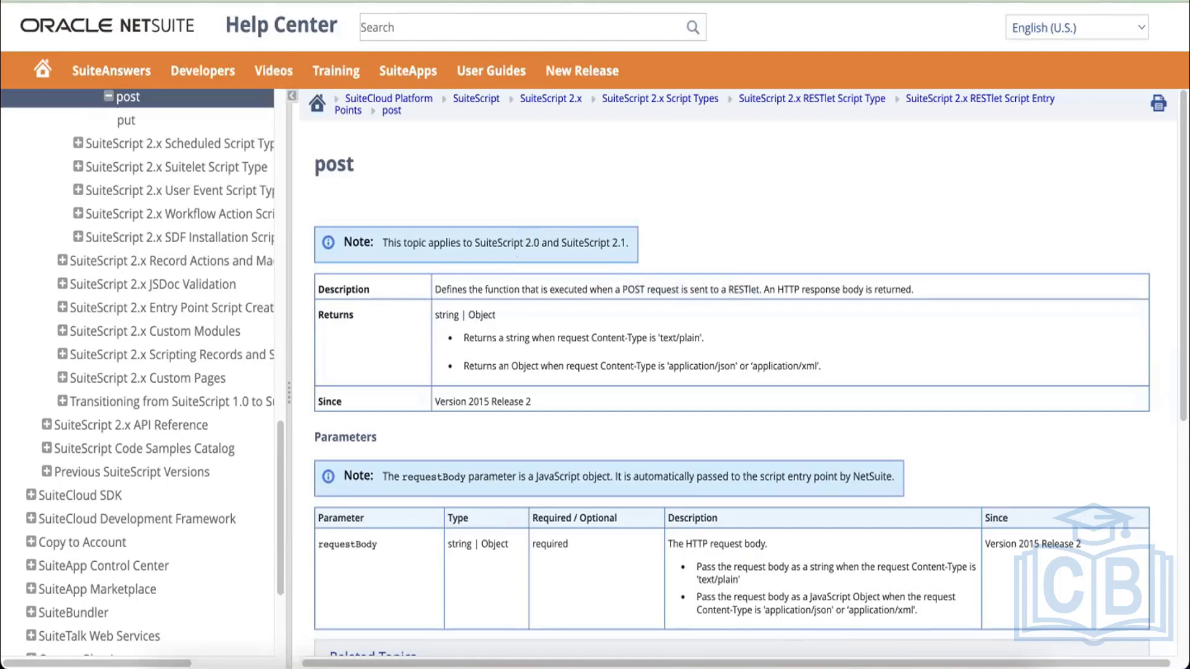
From the RESTlet Script Type topic, open RESTlet Authentication and its topic on setting up token-based authentication for a RESTlet integration
left_click(520, 1)
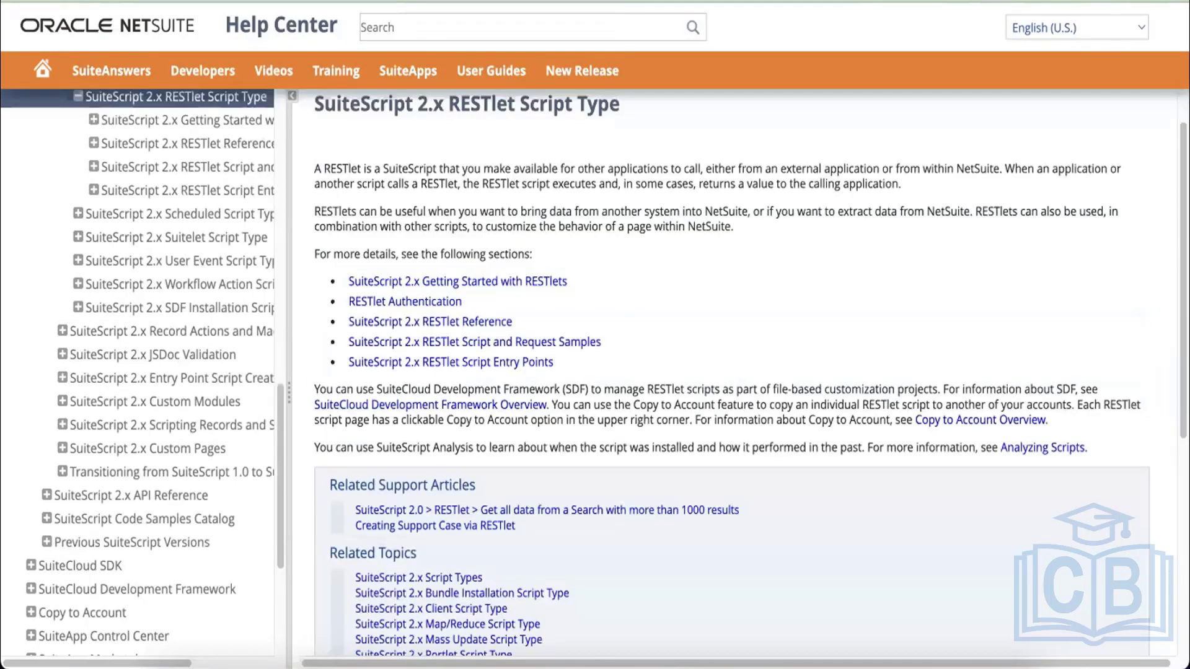
left_click(431, 301)
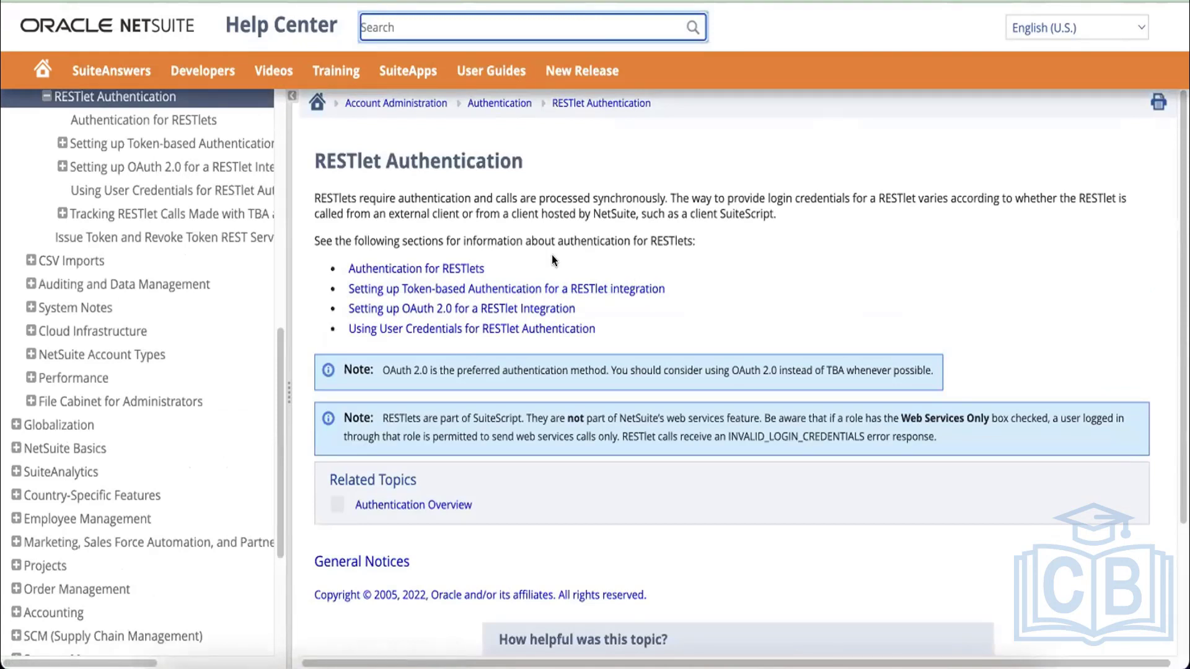
left_click(554, 287)
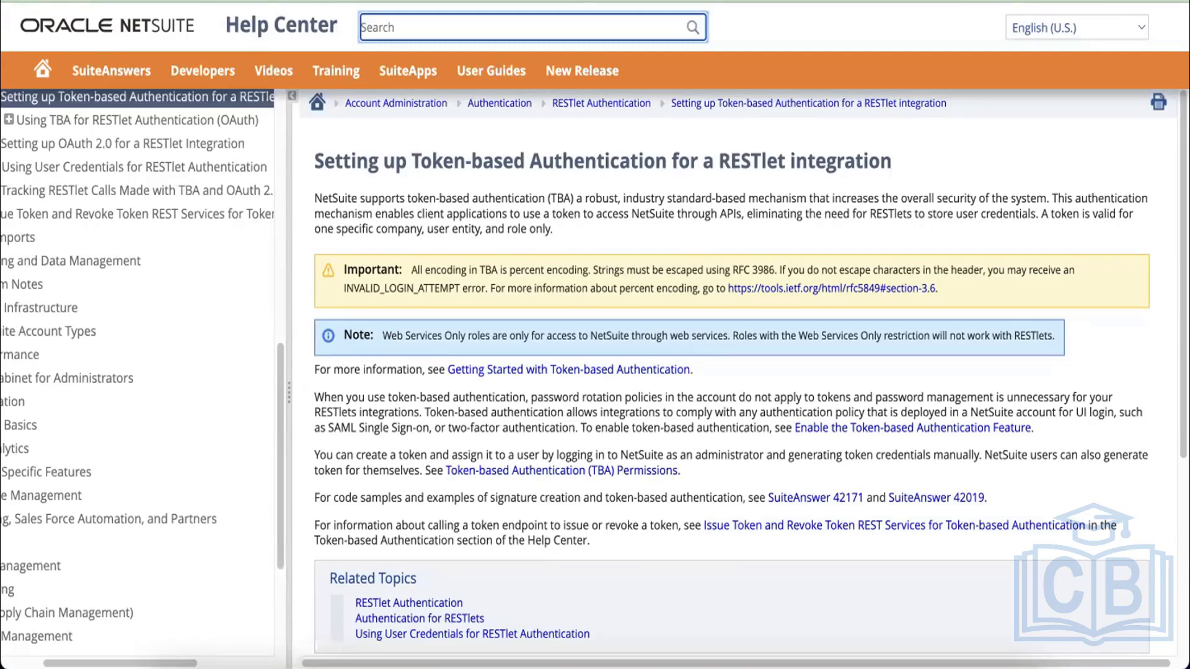
Check the Setup area on the NetSuite home dashboard and return to the token-based authentication help topic
left_click(297, 1)
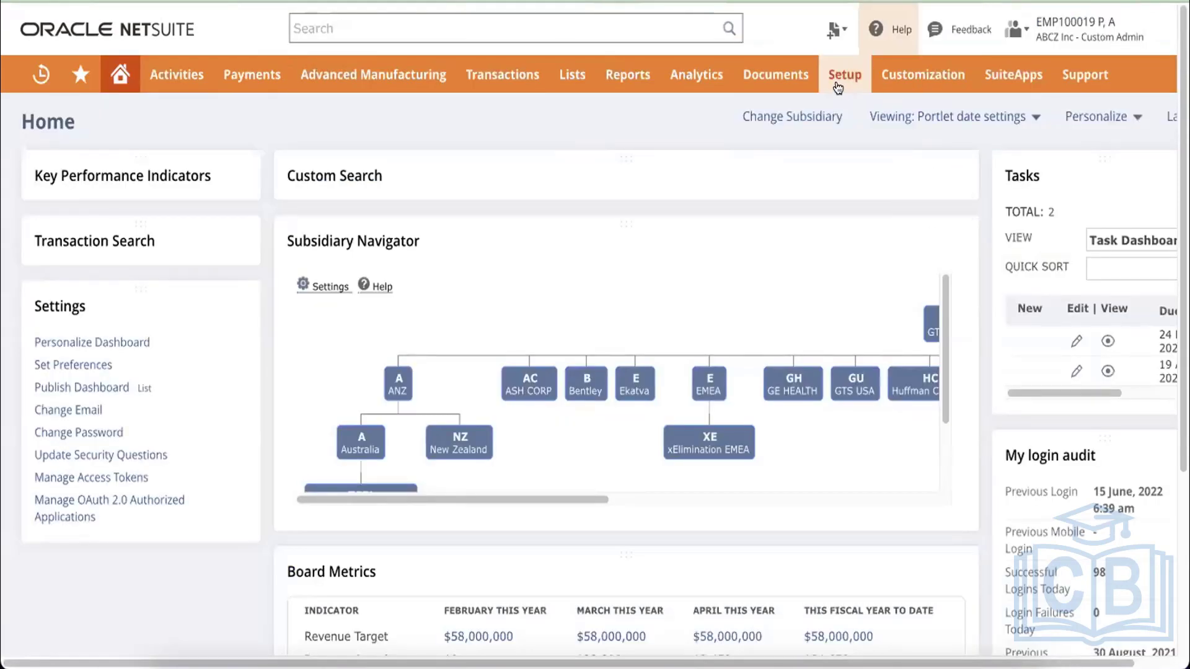
mouse_move(836, 73)
left_click(446, 1)
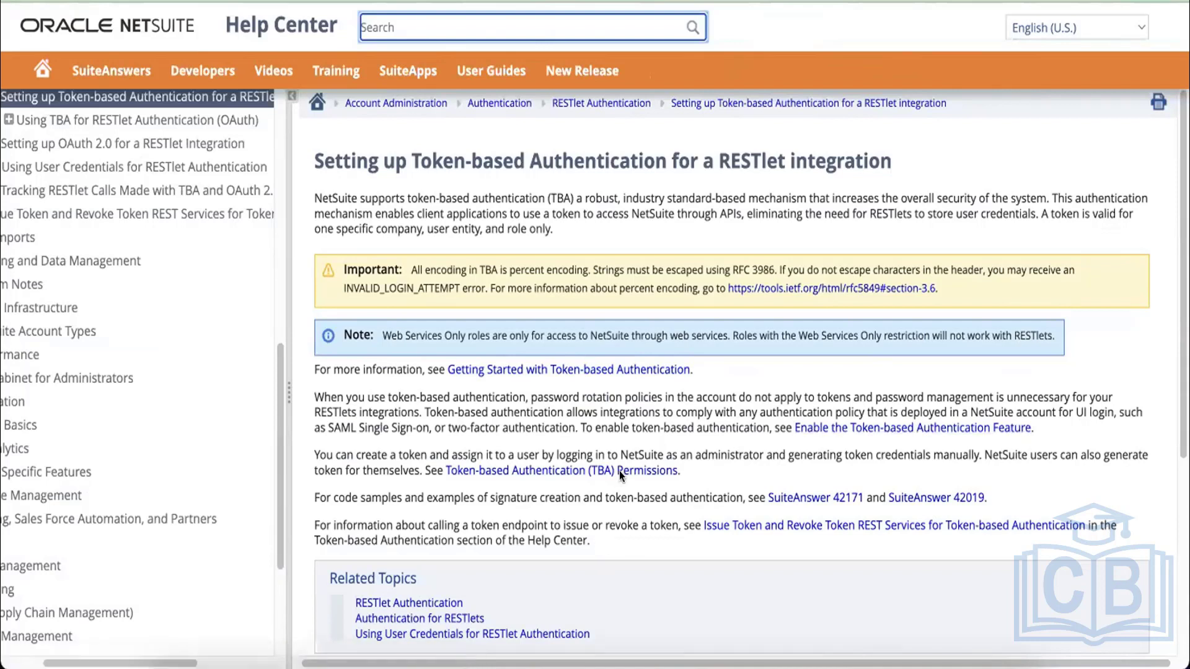
View the Issue Token and Revoke Token REST Services help topic and return to the NetSuite home dashboard
left_click(913, 525)
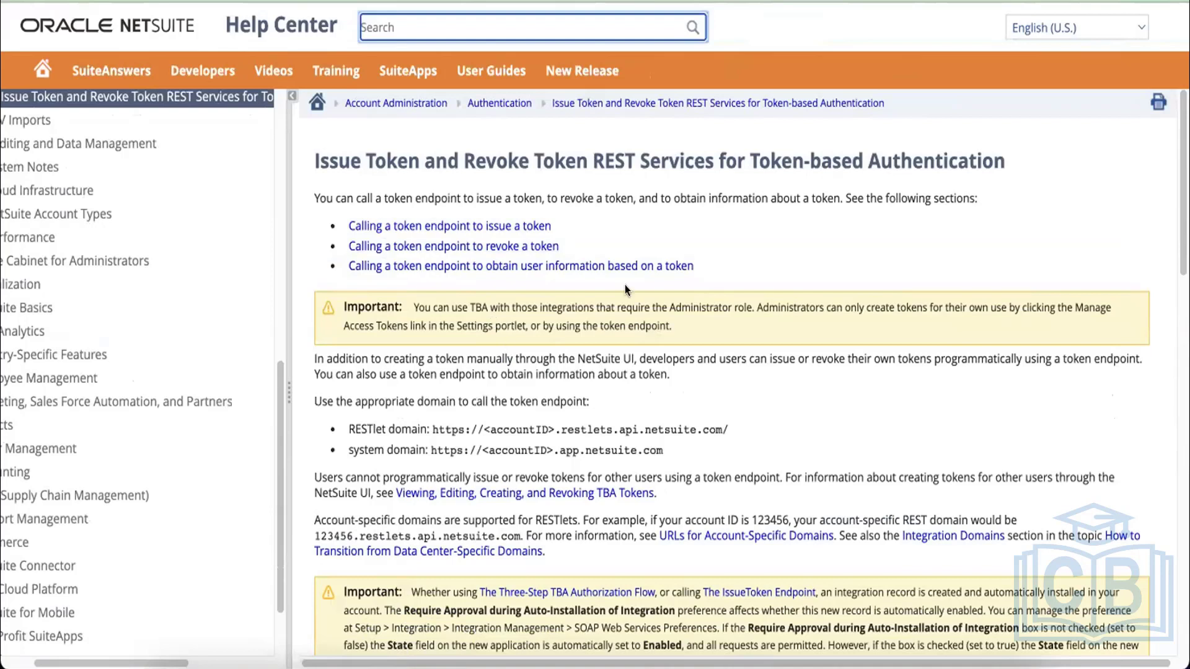
left_click(719, 238)
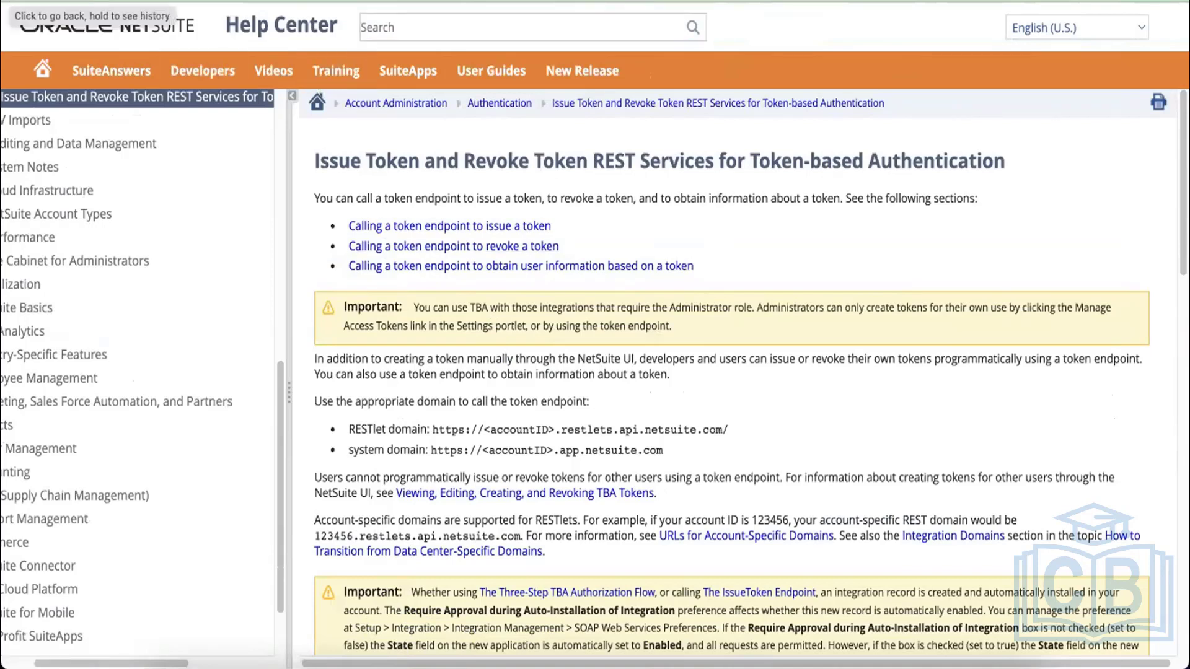
left_click(12, 1)
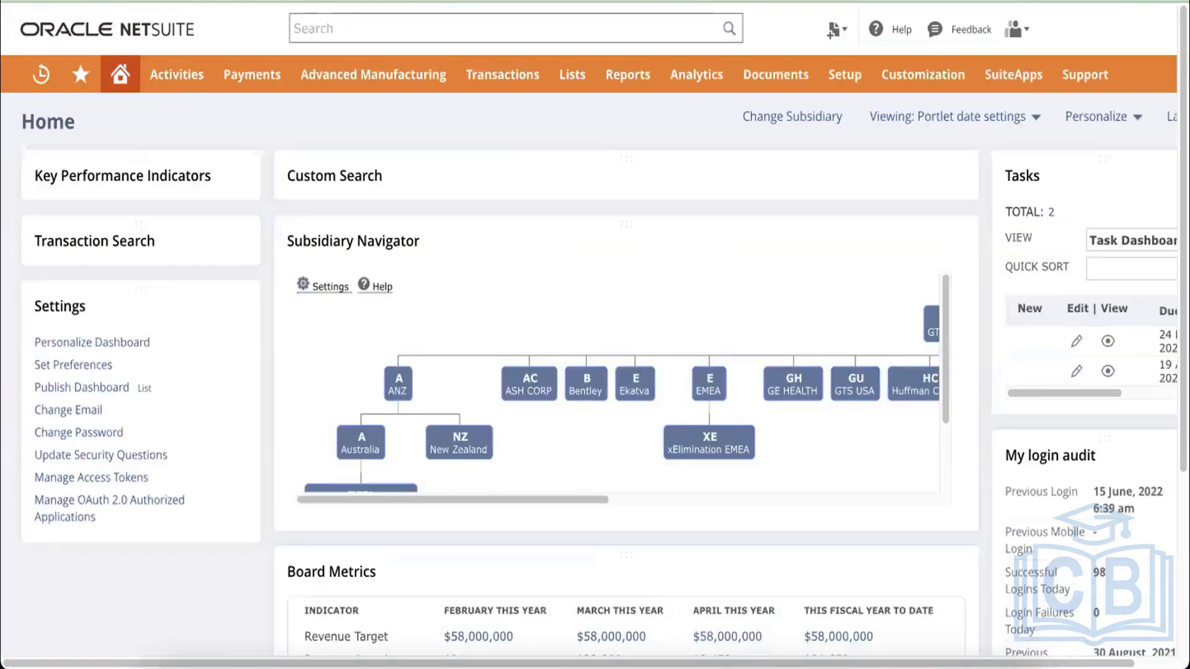
Open a new integration record form and review its token-based authentication, OAuth 2.0 and user credentials settings
mouse_move(838, 87)
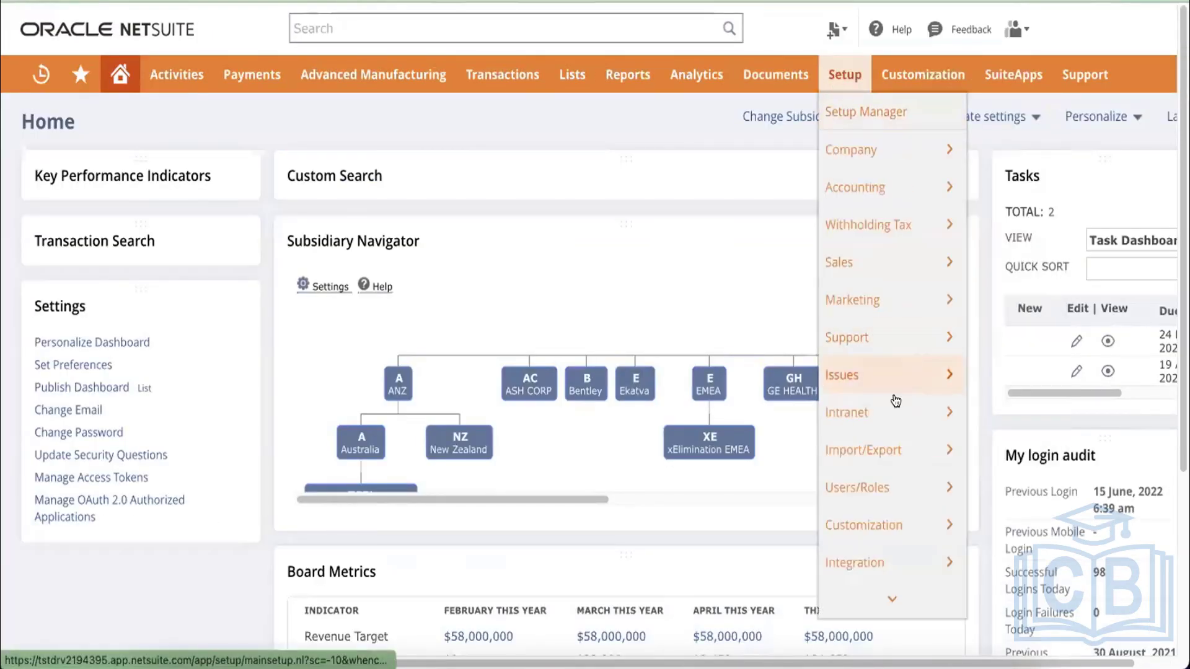
mouse_move(864, 565)
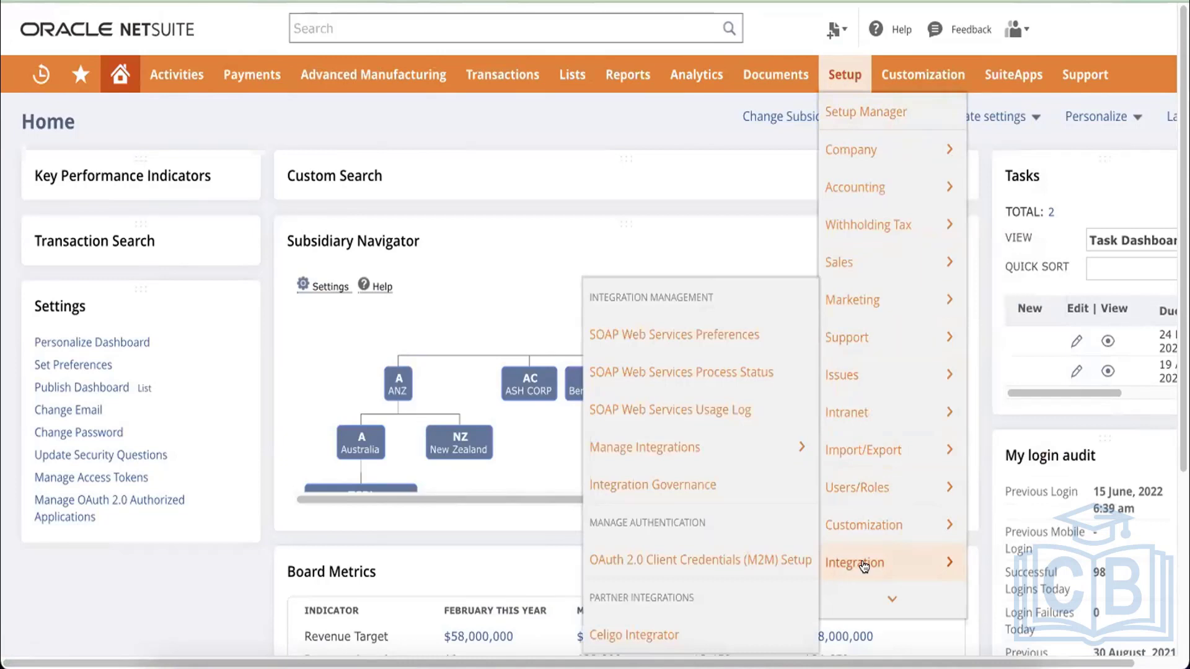
mouse_move(662, 440)
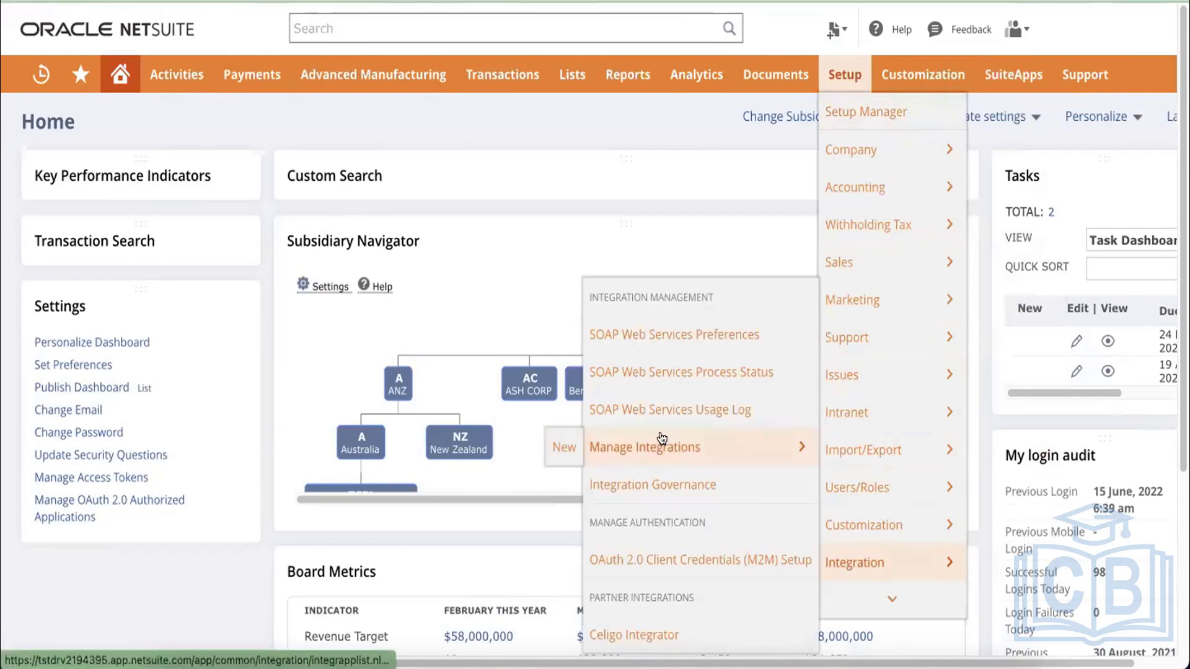
left_click(565, 445)
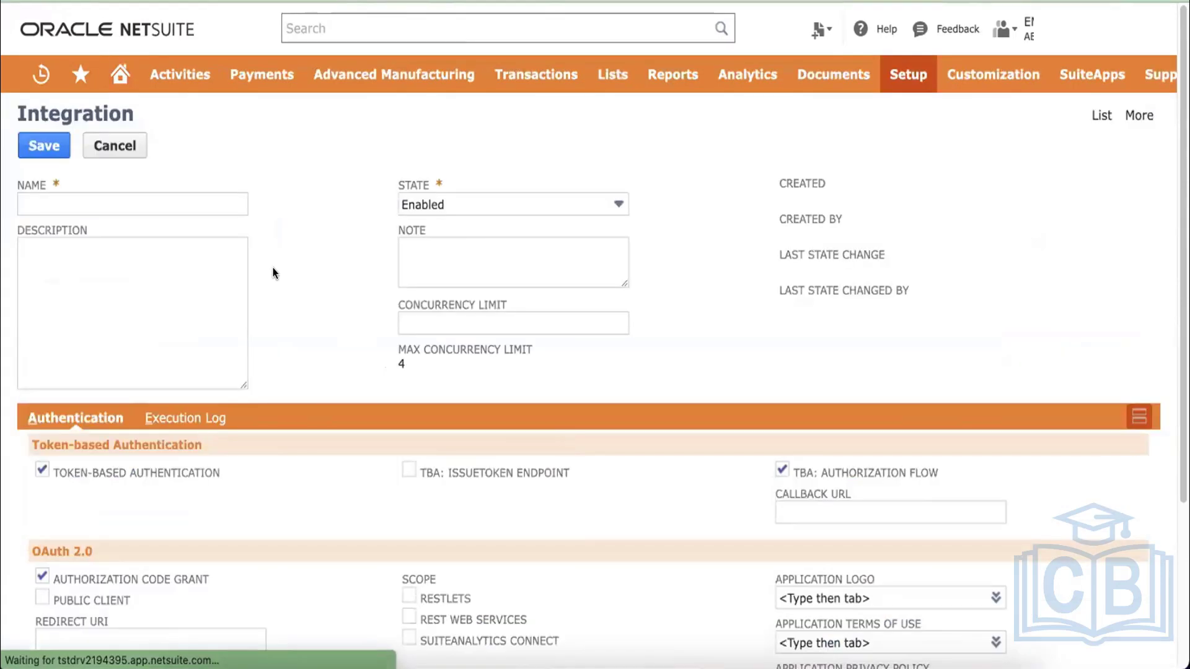
left_click(323, 247)
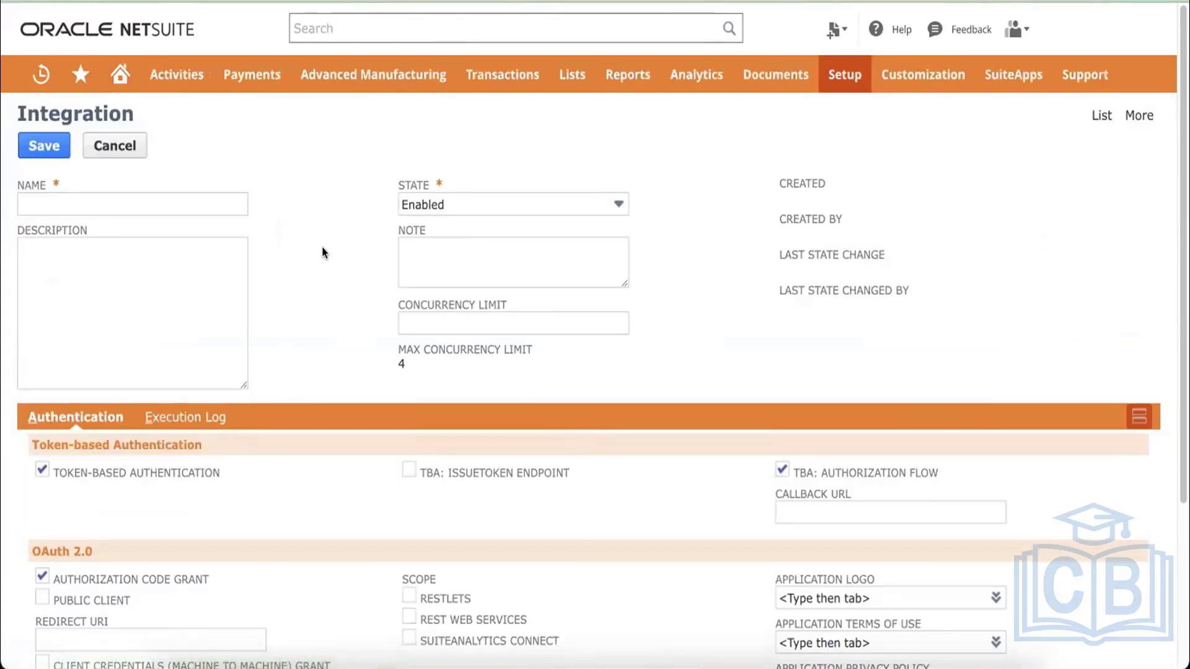
scroll(322, 252, "down", 3)
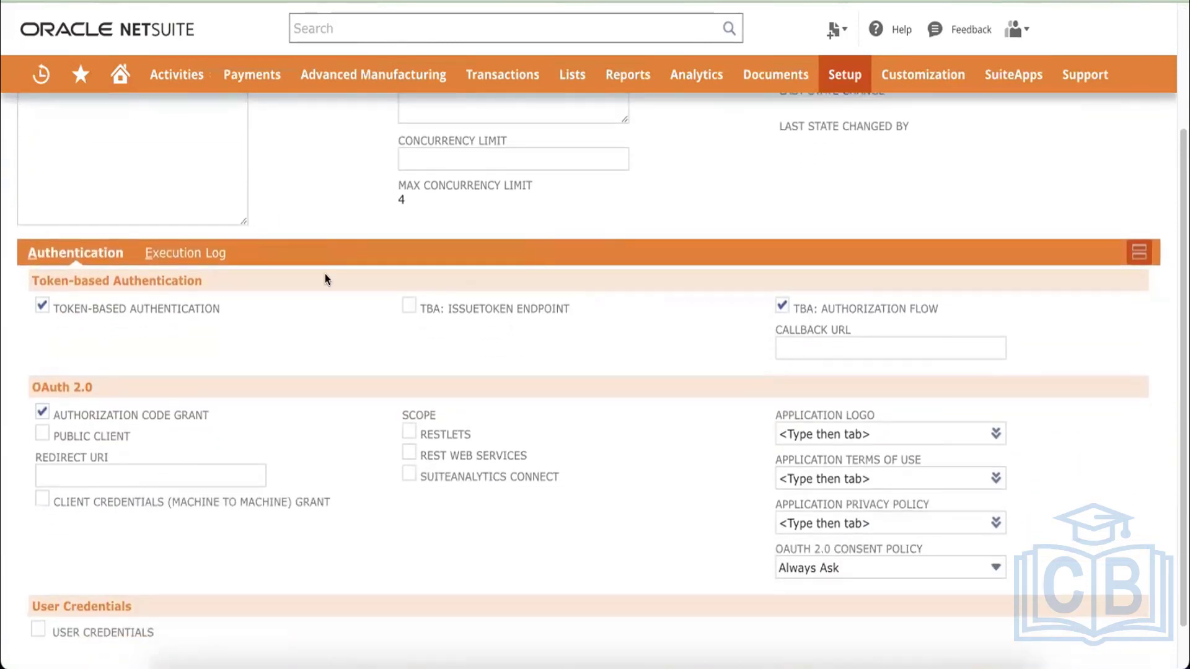
scroll(352, 394, "down", 1)
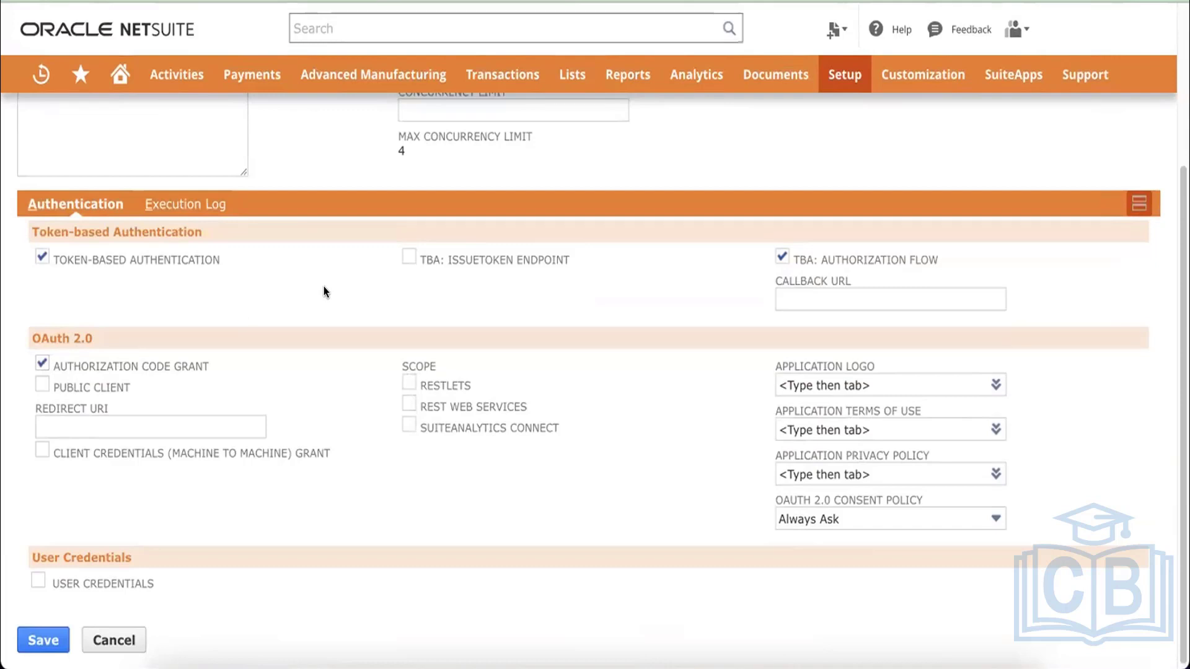
scroll(299, 293, "up", 4)
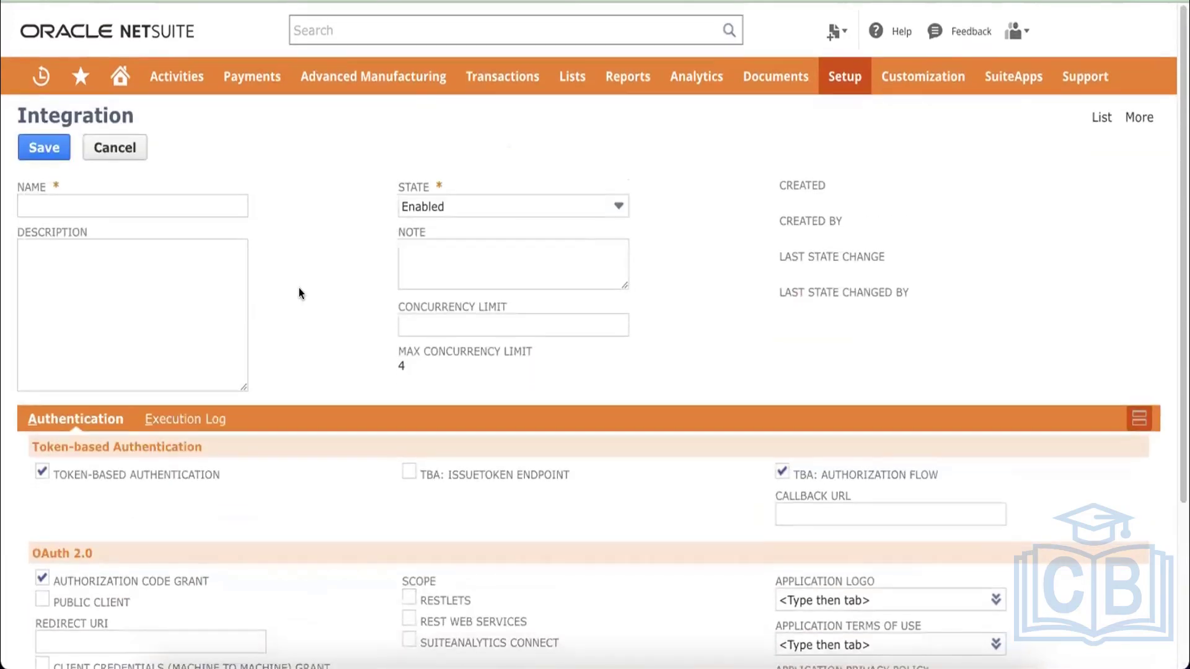
Check the State options, the Name field and the authentication settings of the blank integration form
left_click(455, 205)
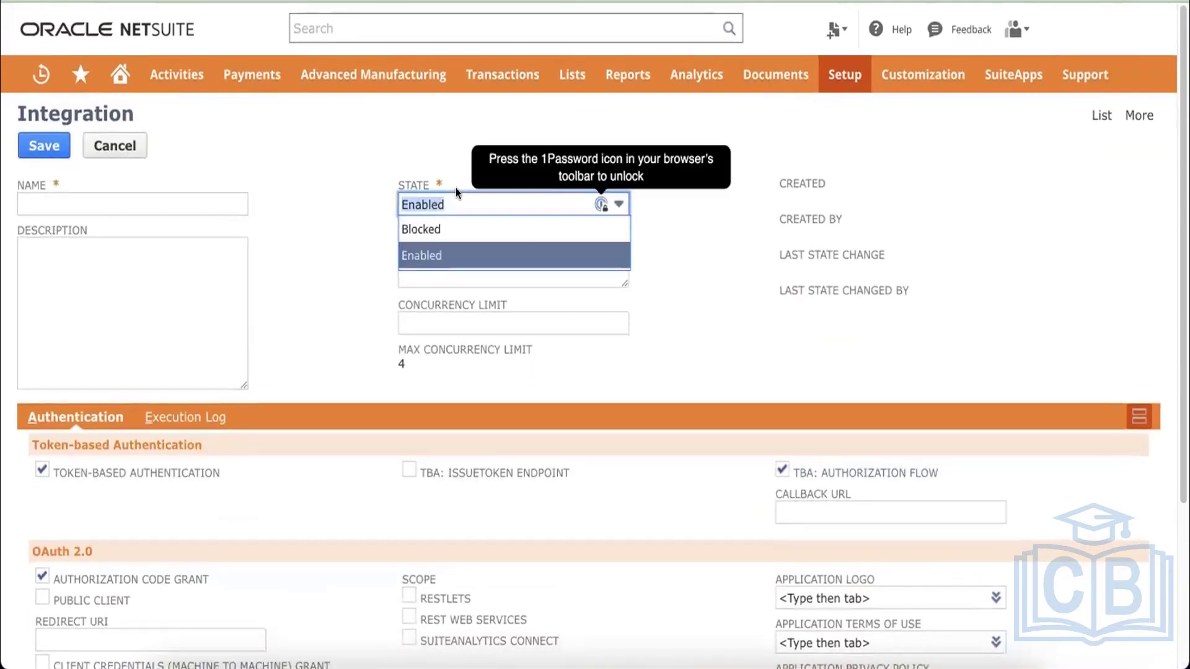
left_click(328, 257)
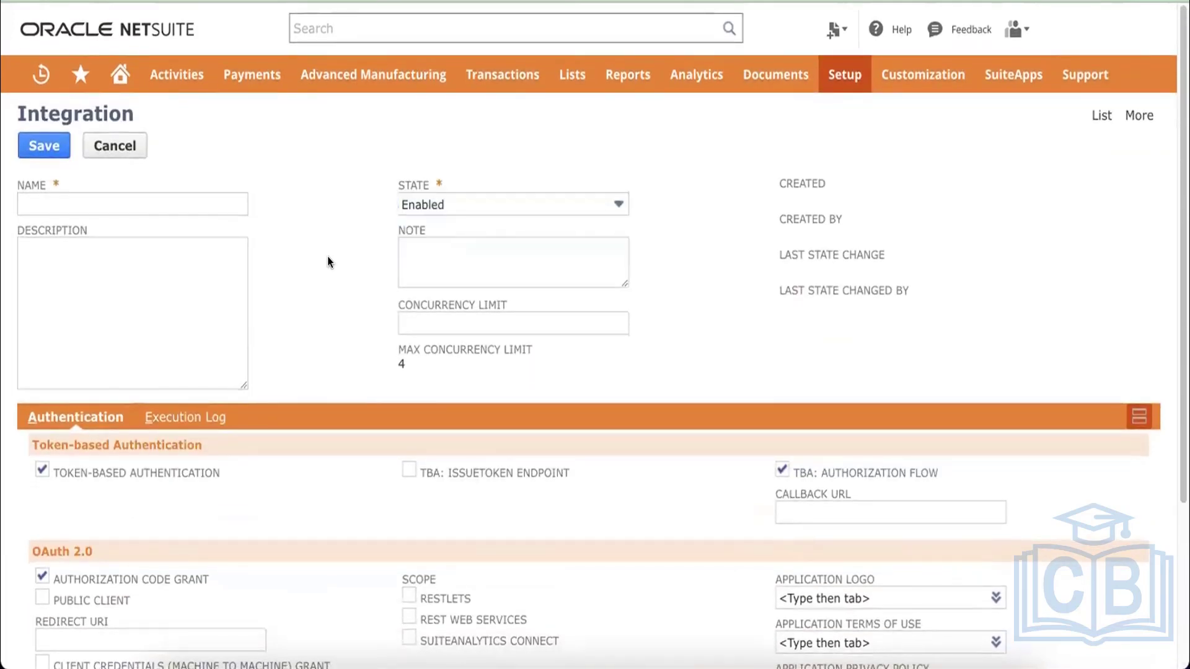
left_click(164, 205)
left_click(335, 194)
scroll(352, 344, "down", 4)
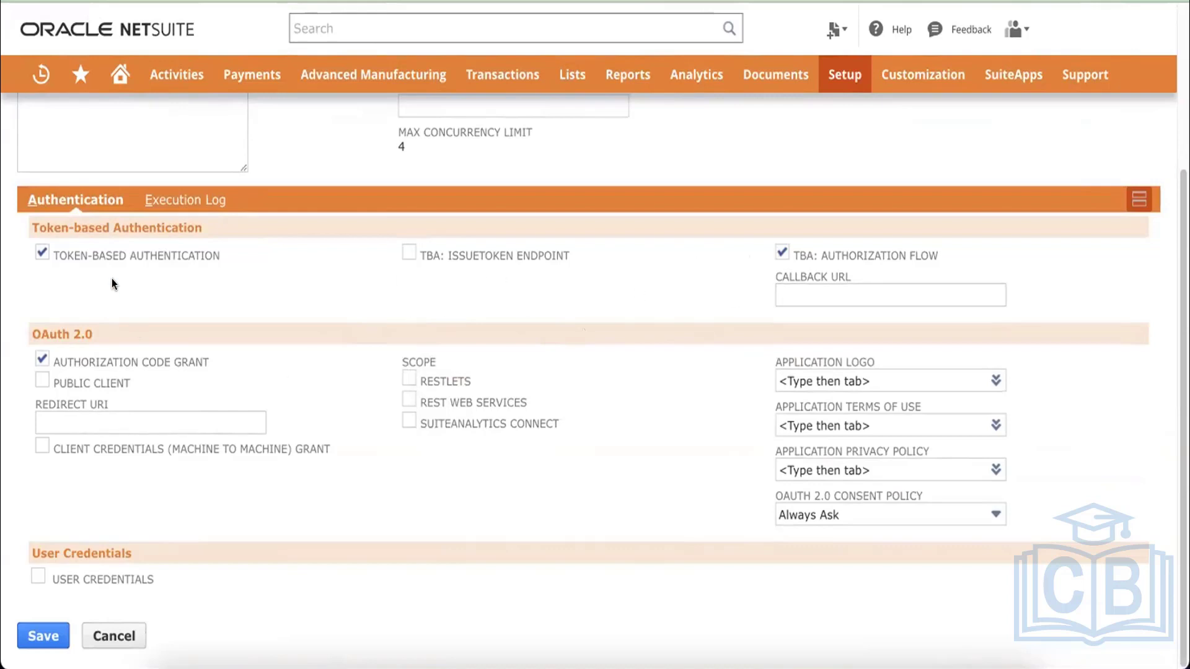
scroll(136, 321, "up", 2)
scroll(137, 211, "up", 2)
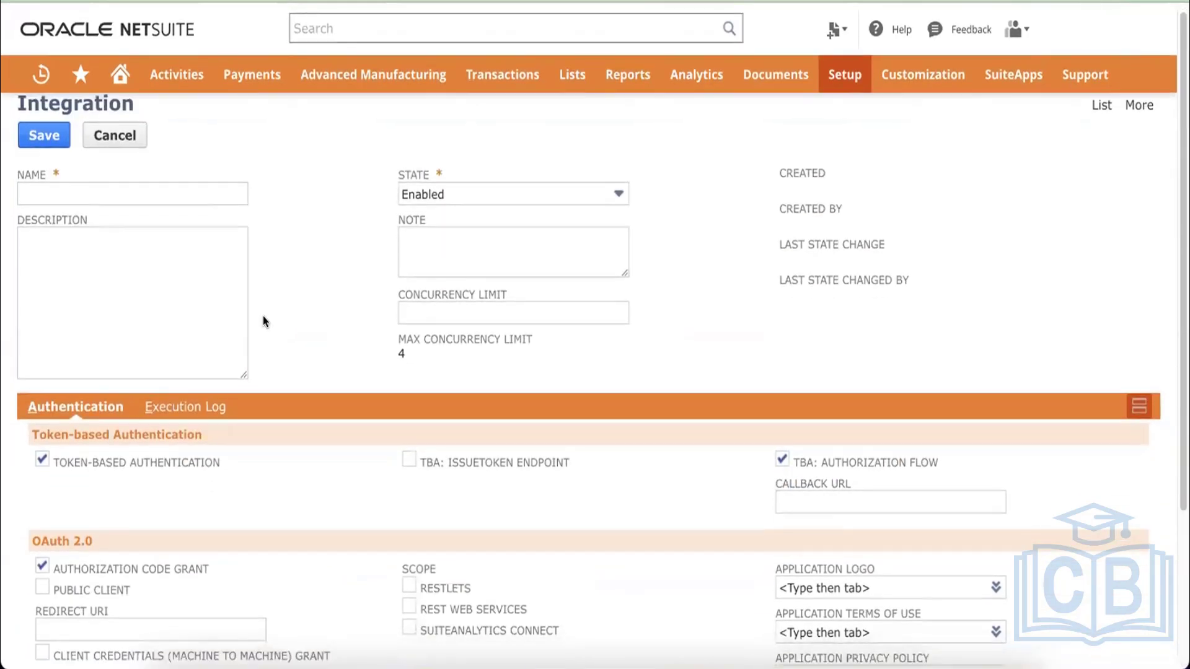
scroll(263, 316, "down", 5)
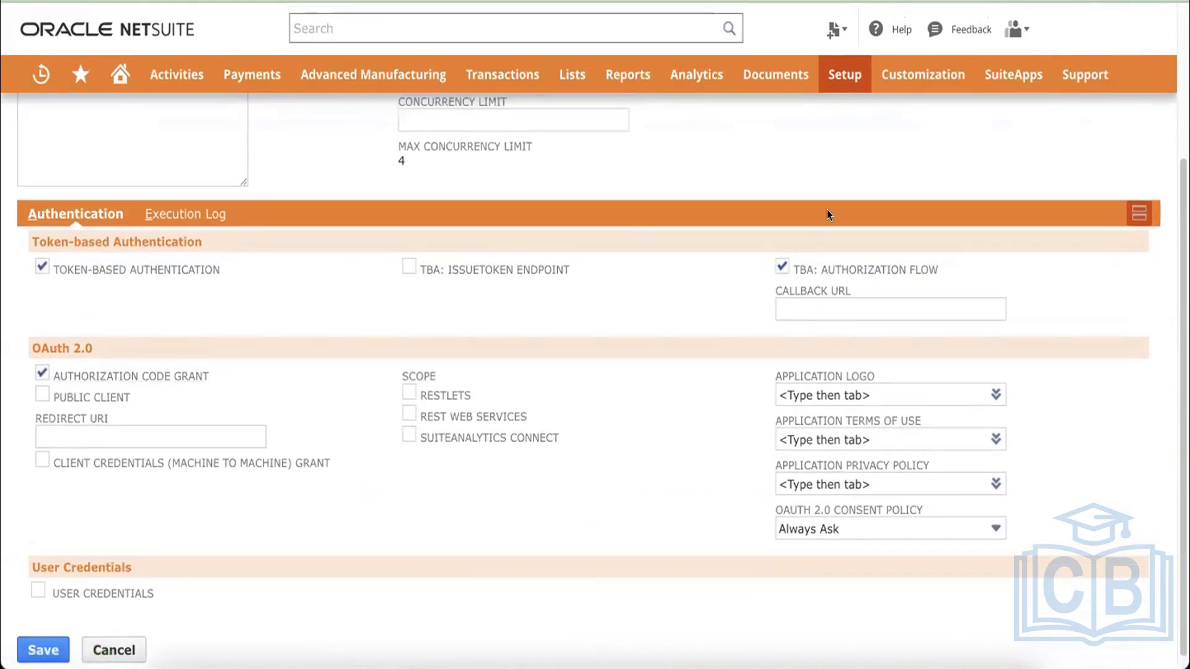
scroll(827, 209, "up", 4)
Open the list of integrations and browse the existing records
left_click(1101, 117)
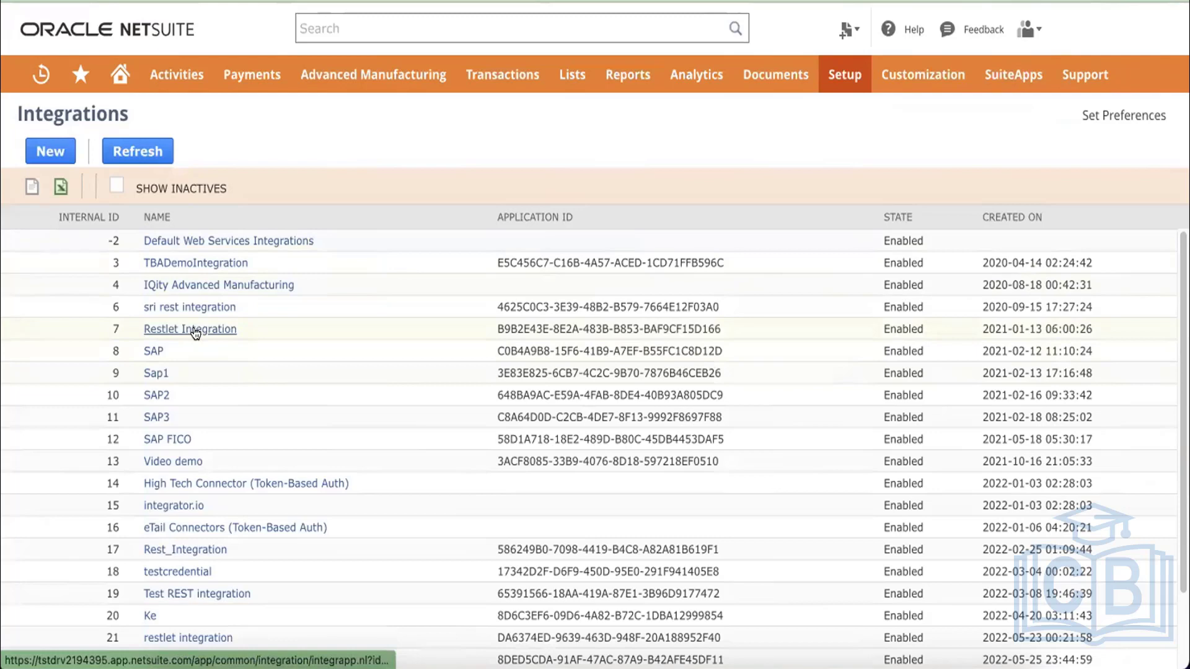
scroll(298, 382, "down", 3)
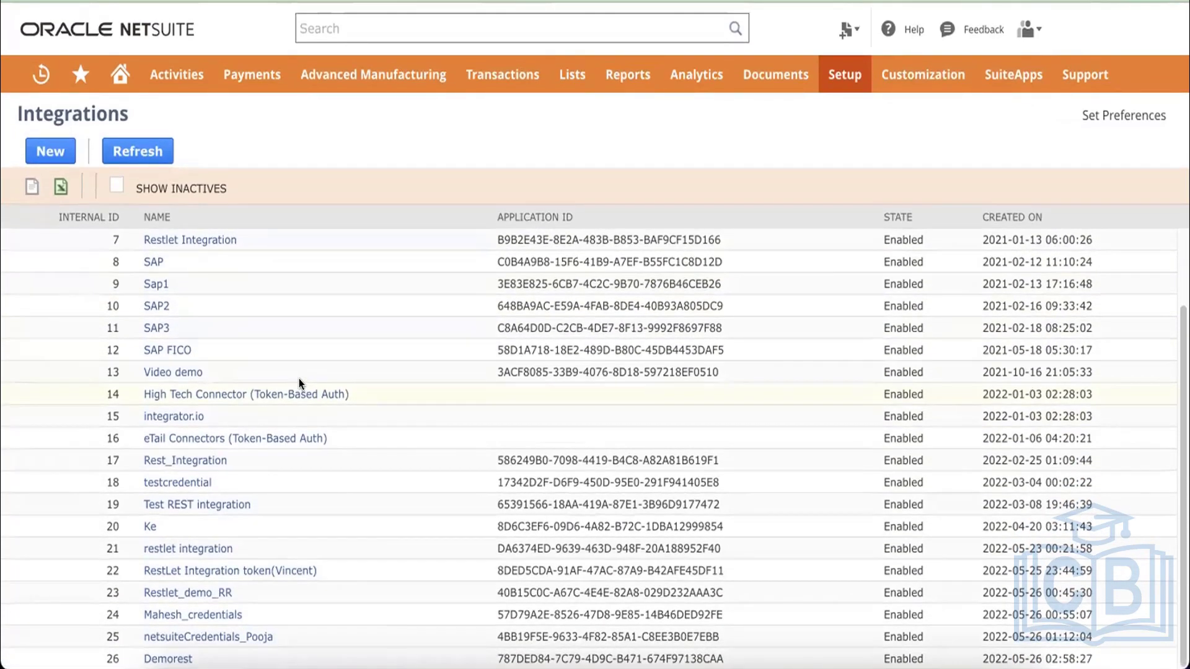
scroll(299, 378, "up", 3)
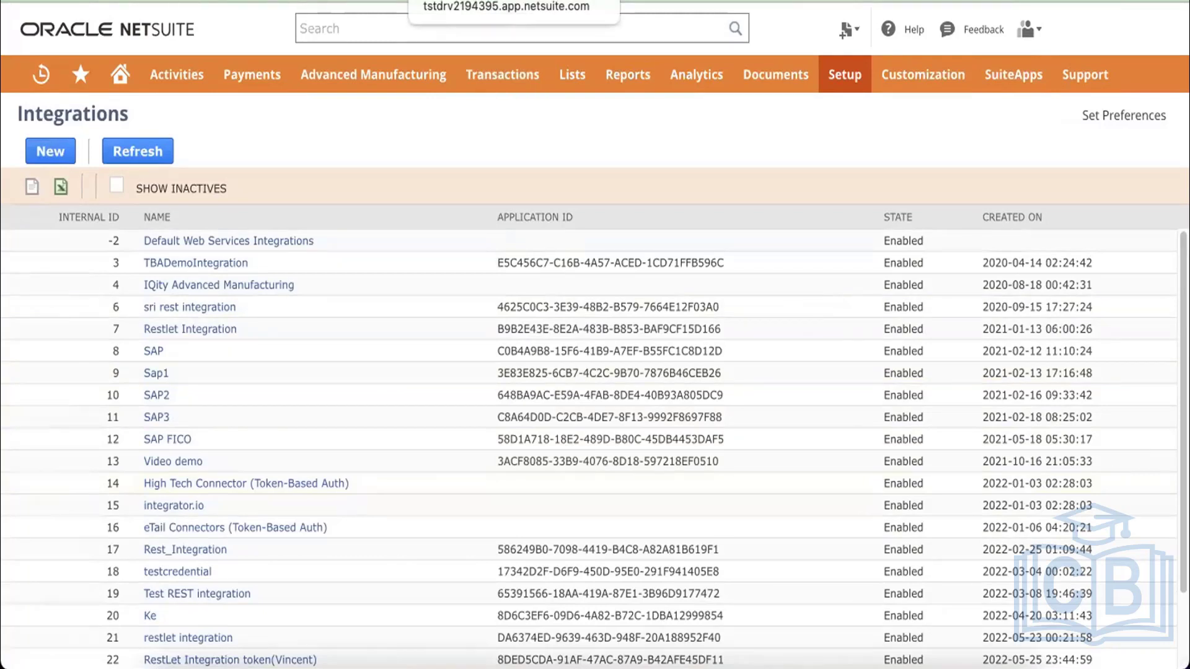
Revisit the help topic on token-based authentication for RESTlets, then return to the integrations list and look through it
left_click(496, 1)
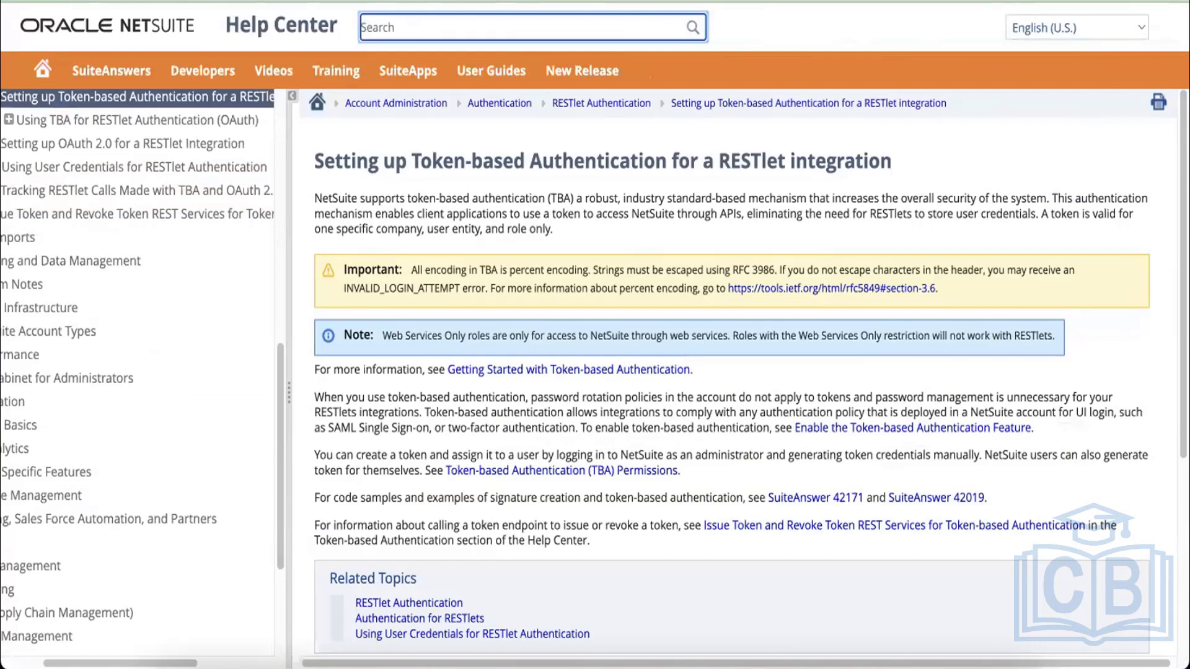
left_click(310, 1)
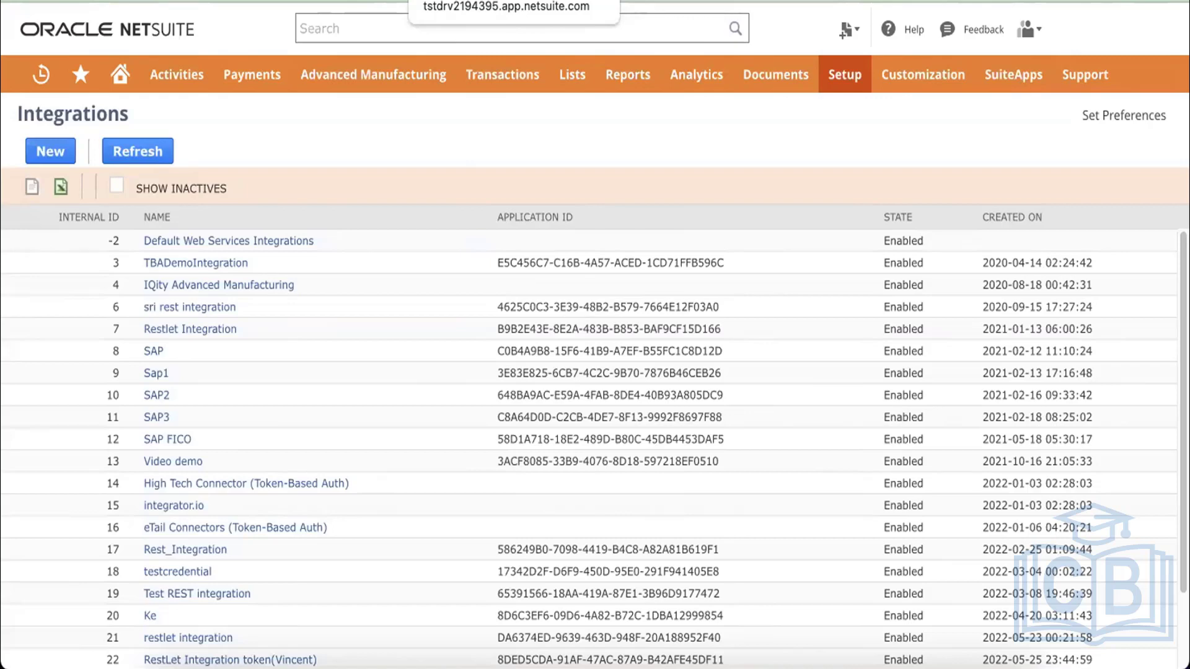
scroll(307, 452, "down", 3)
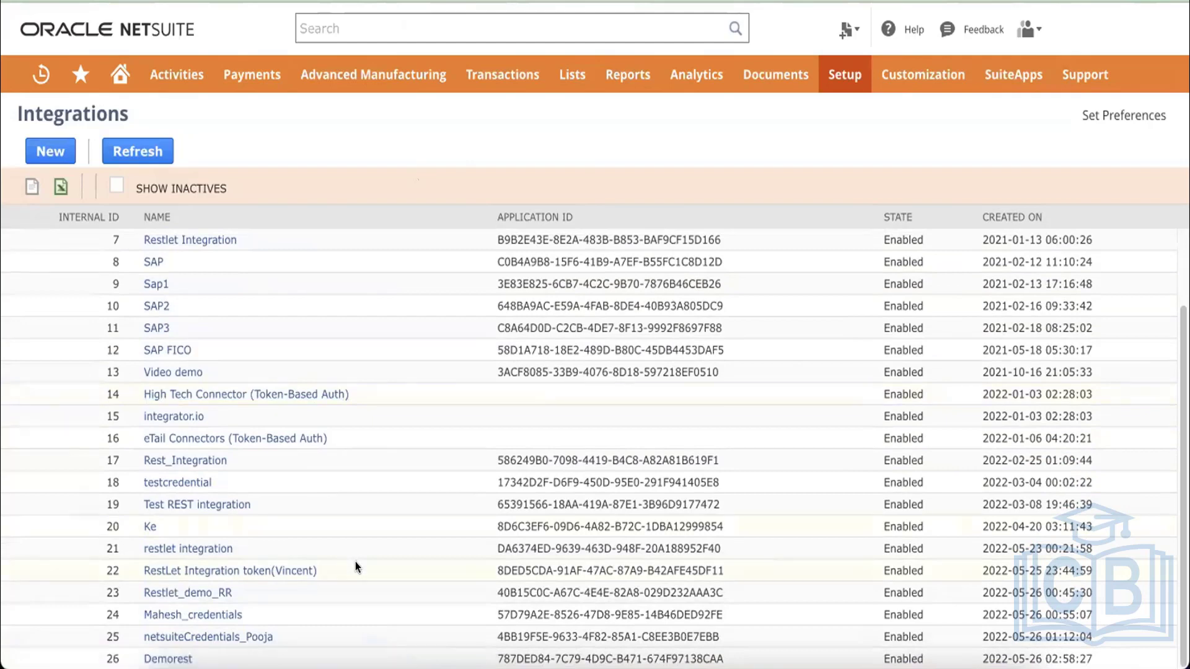
scroll(355, 561, "up", 1)
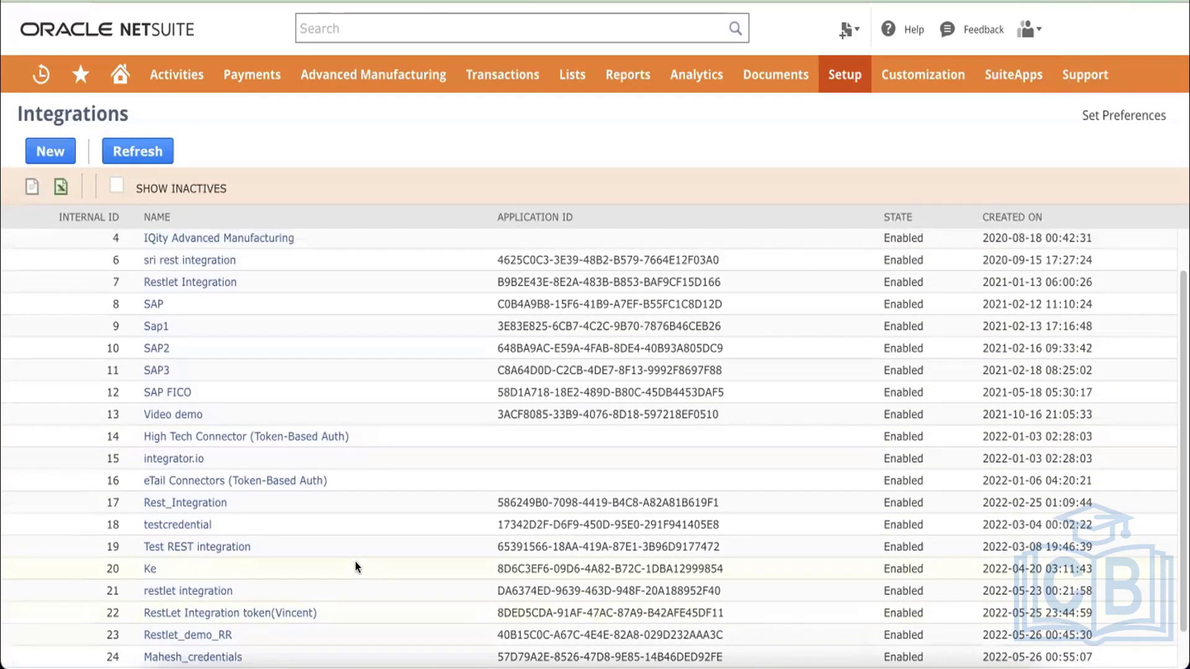
Open the Test REST integration record and review its token-based authentication and OAuth 2.0 scope settings
left_click(222, 546)
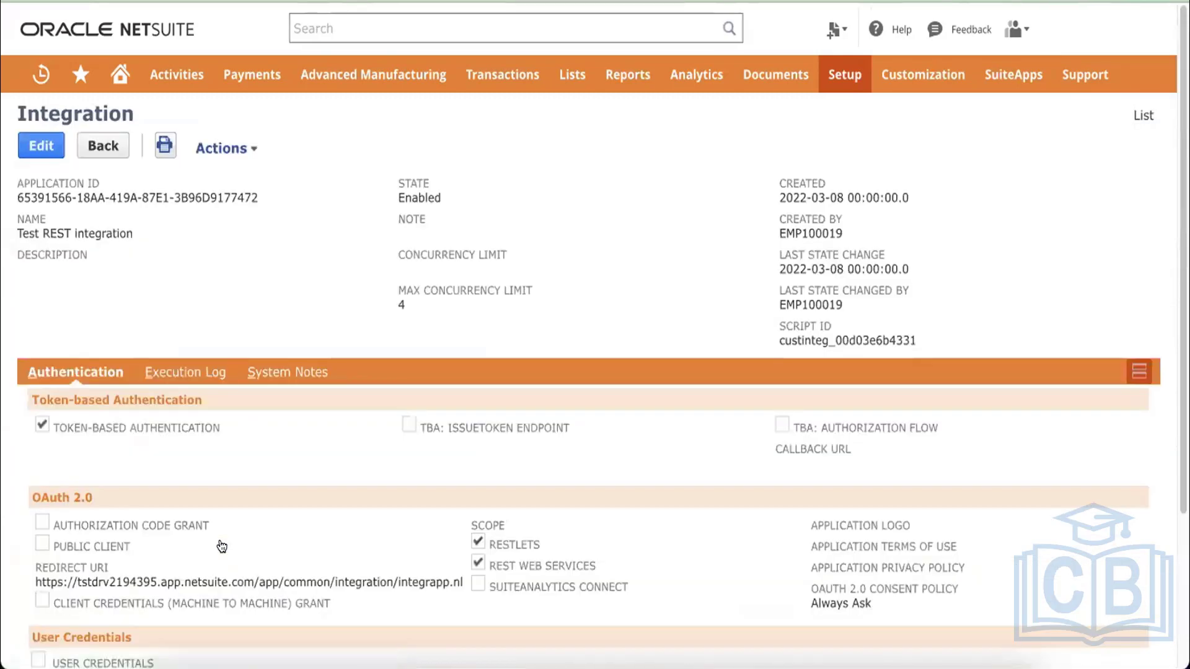
scroll(222, 546, "down", 3)
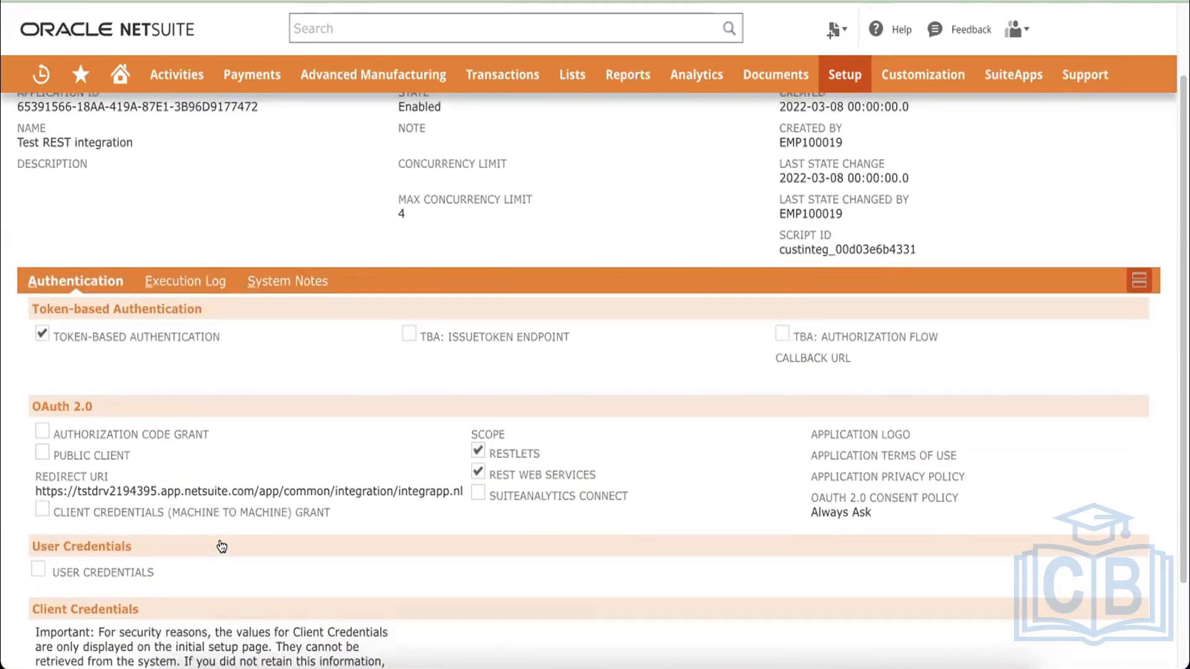
scroll(222, 546, "up", 1)
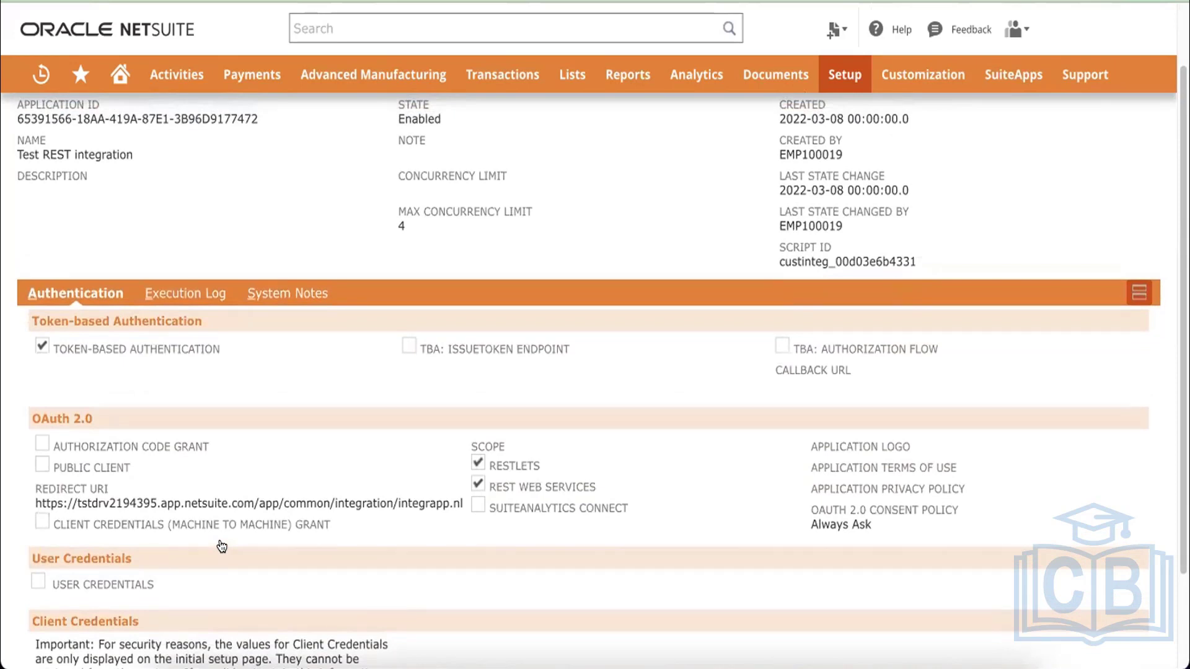
scroll(219, 487, "down", 4)
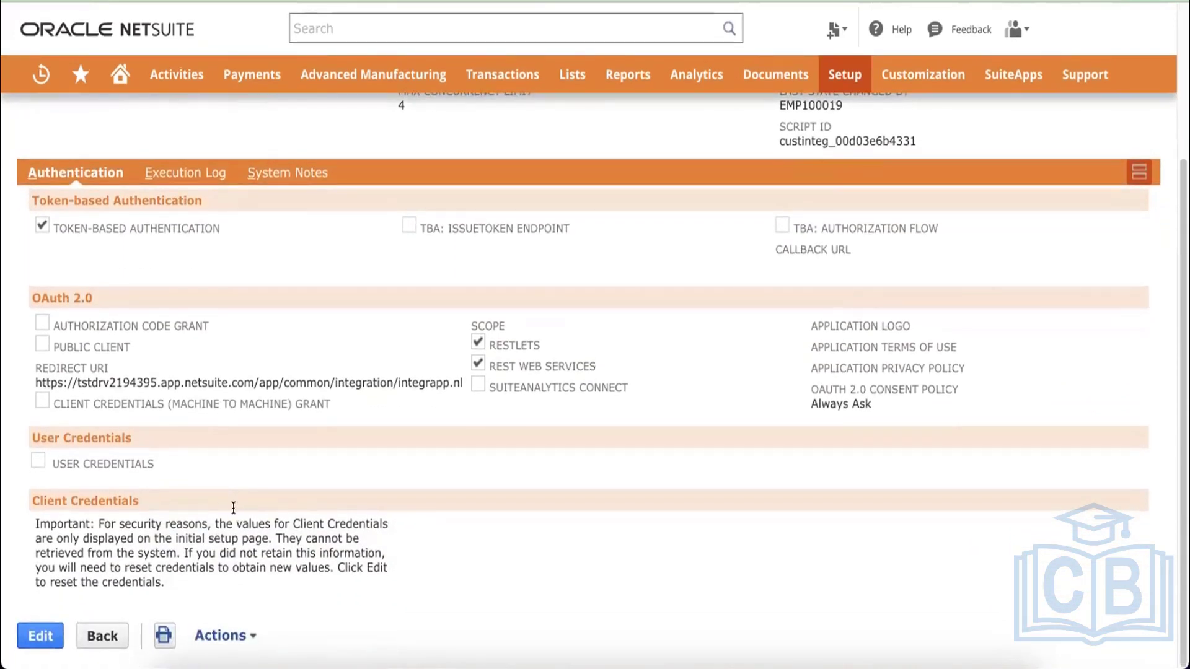
scroll(233, 508, "up", 6)
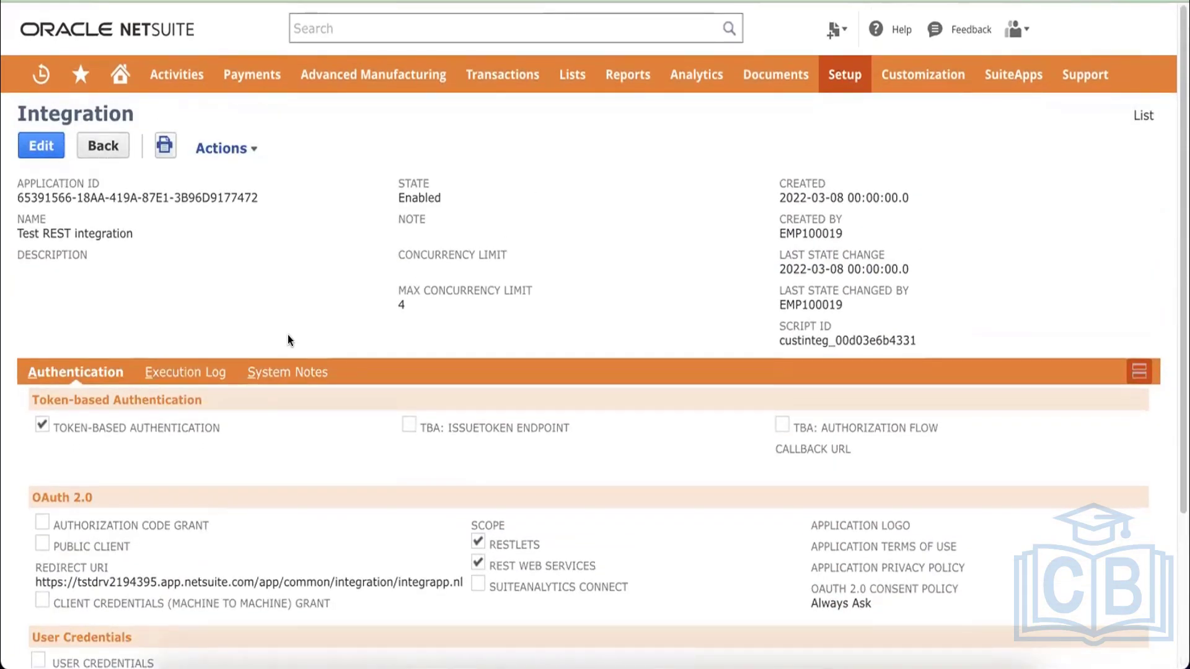
Examine the Client Credentials notice on the Test REST integration record
scroll(290, 340, "down", 6)
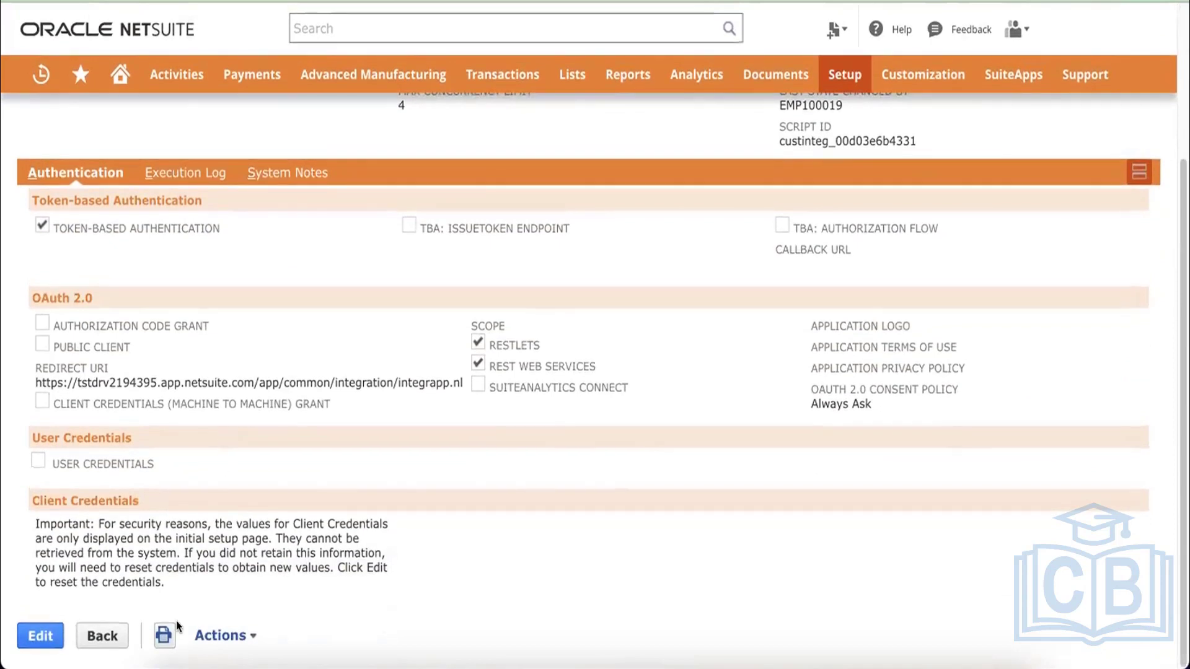
left_click_drag(173, 583, 34, 520)
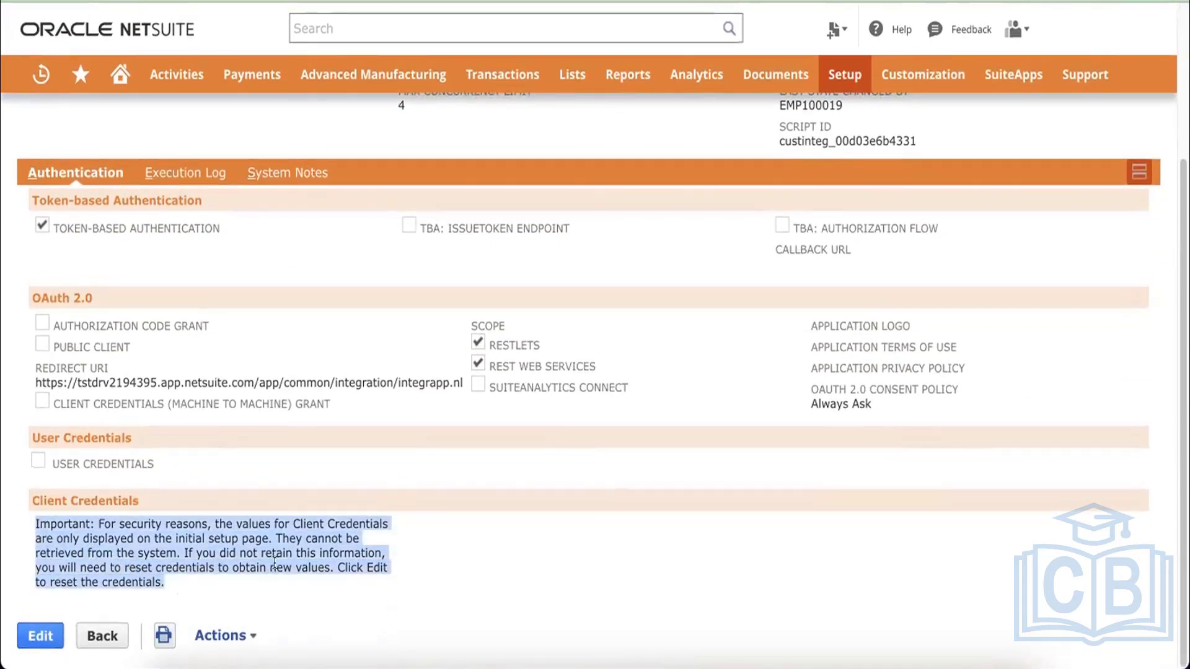
left_click(408, 553)
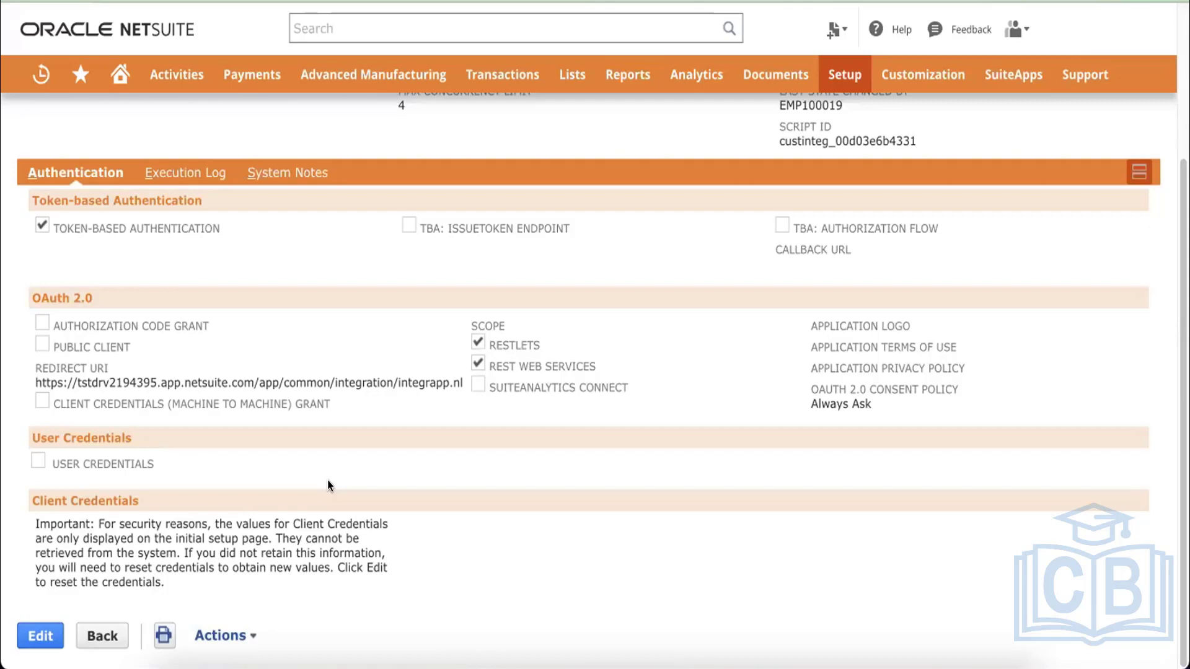
scroll(327, 480, "up", 4)
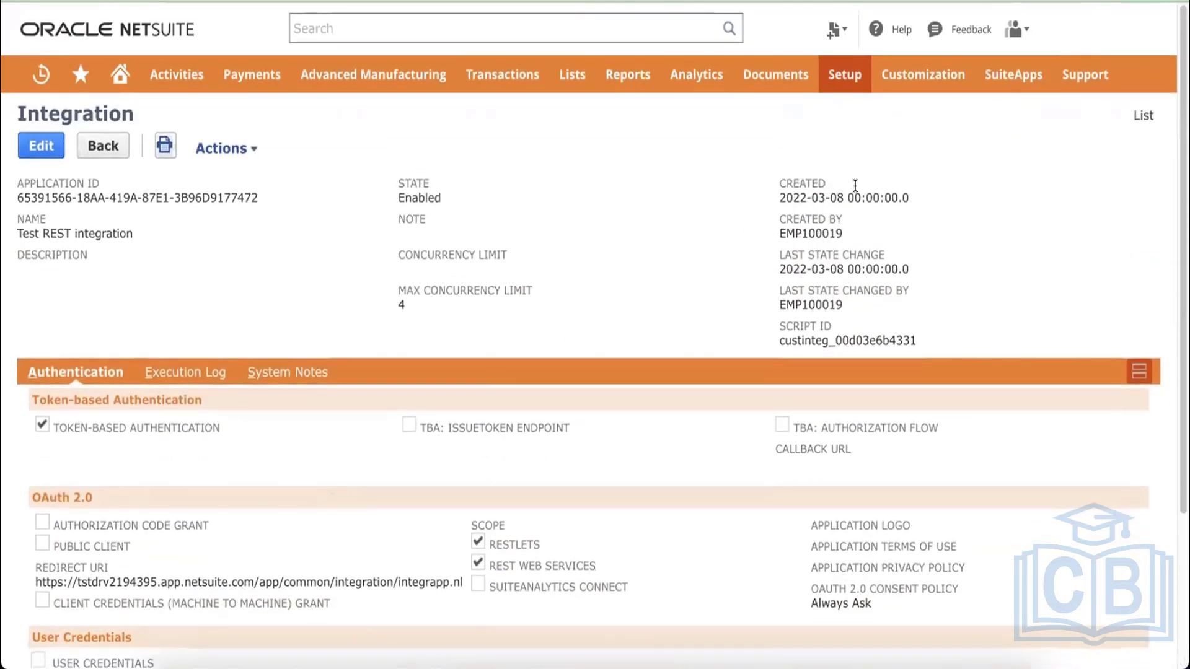
left_click(1137, 117)
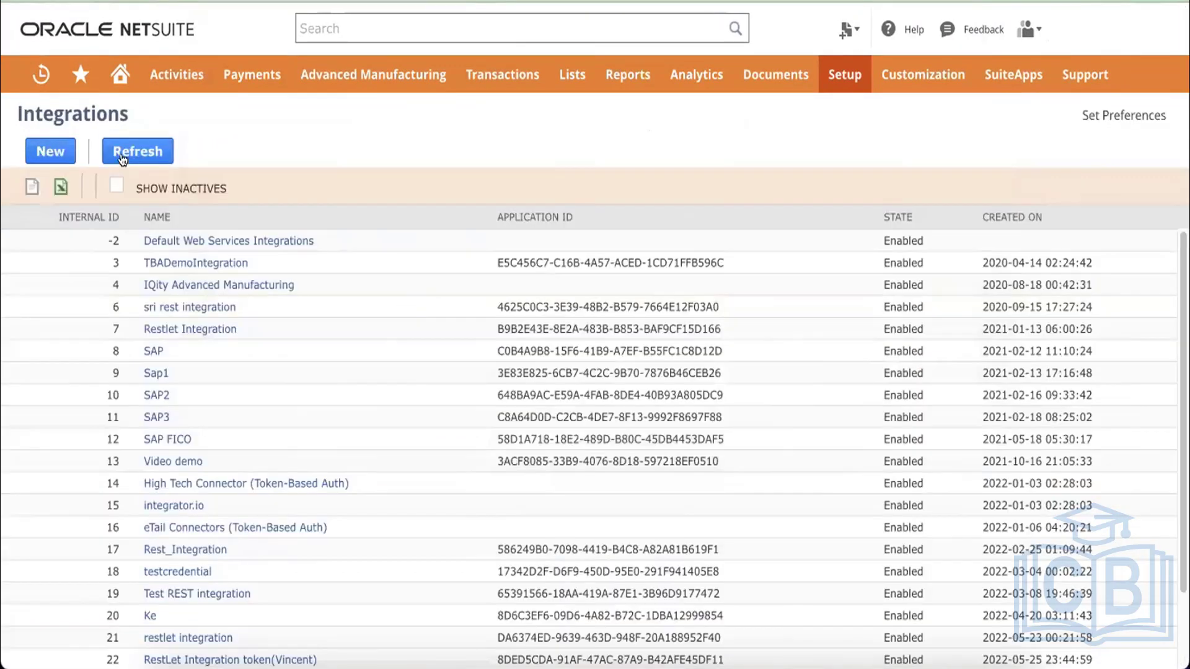
left_click(58, 160)
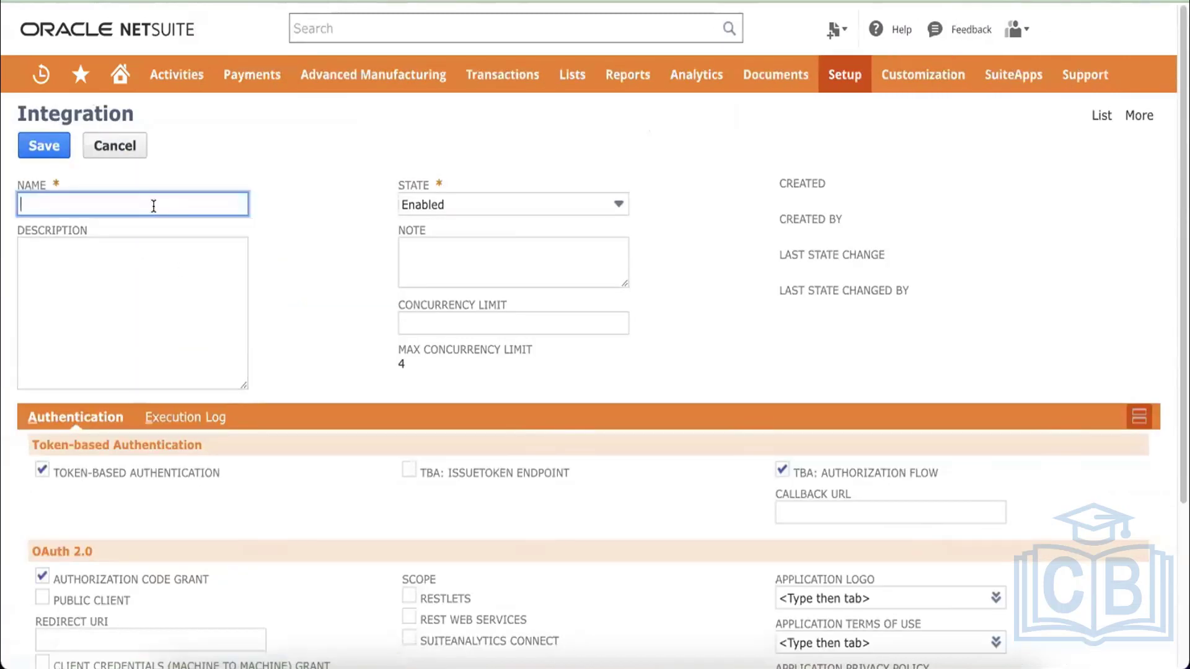
type("Rest Integrato")
key("BackSpace")
key("BackSpace")
key("BackSpace")
key("BackSpace")
key("BackSpace")
key("BackSpace")
key("BackSpace")
key("BackSpace")
key("BackSpace")
key("BackSpace")
key("BackSpace")
key("BackSpace")
key("BackSpace")
key("BackSpace")
Start a new integration record and name it RestAPI integration Demo
mouse_move(842, 75)
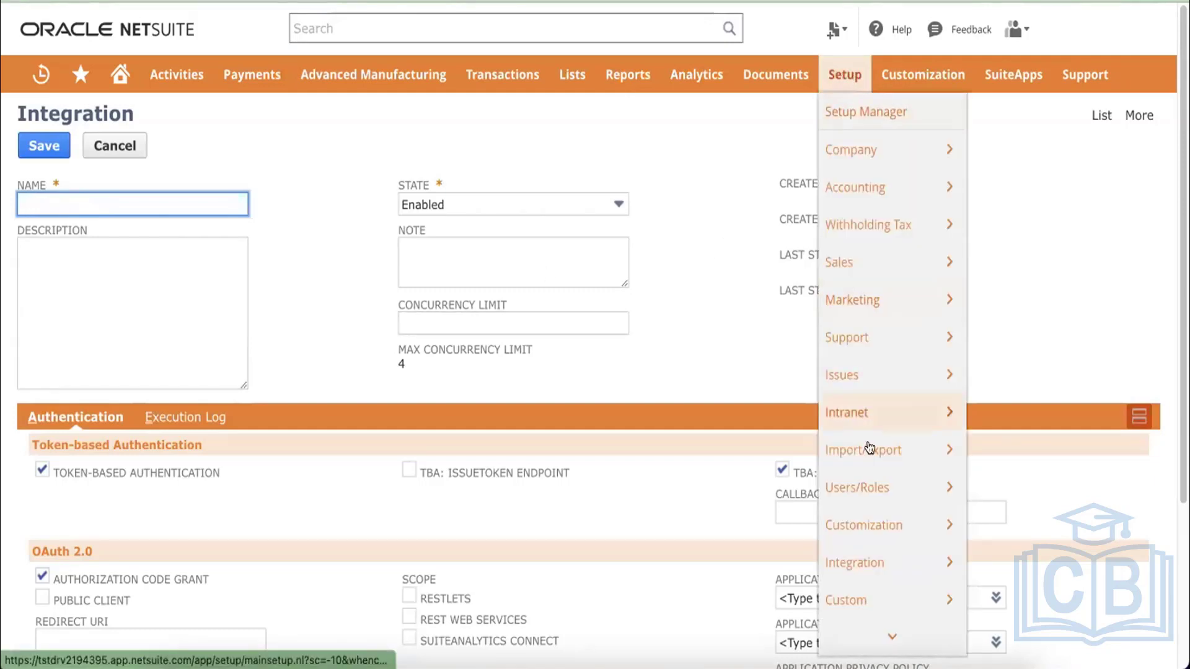
mouse_move(870, 562)
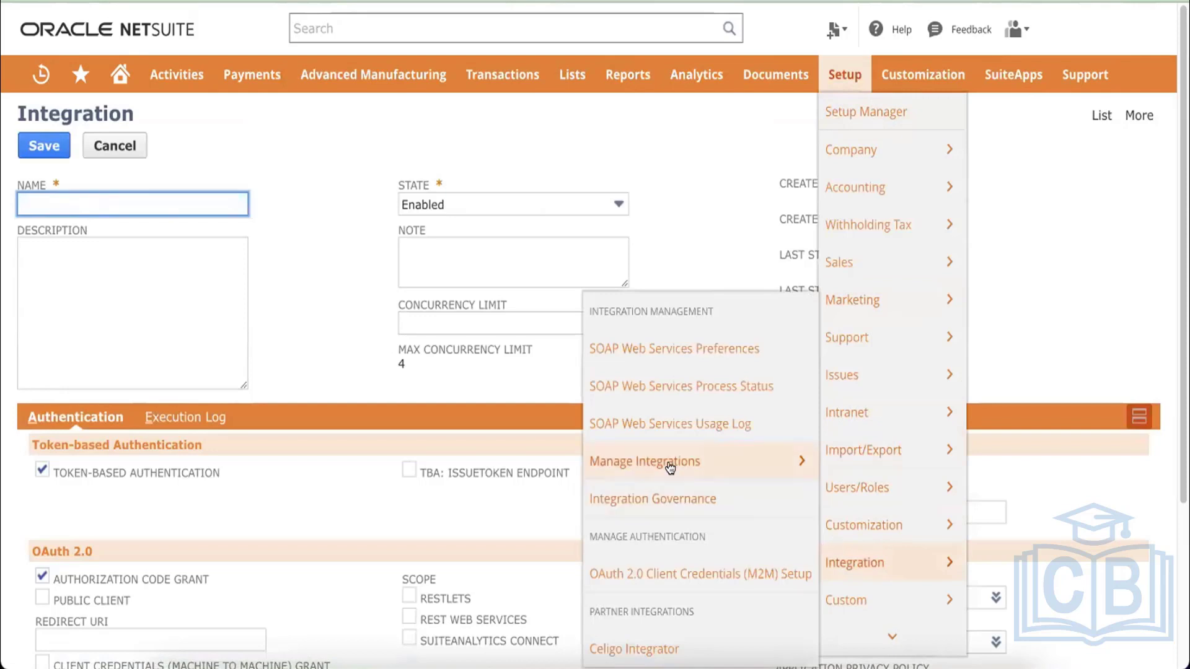
mouse_move(682, 463)
left_click(565, 462)
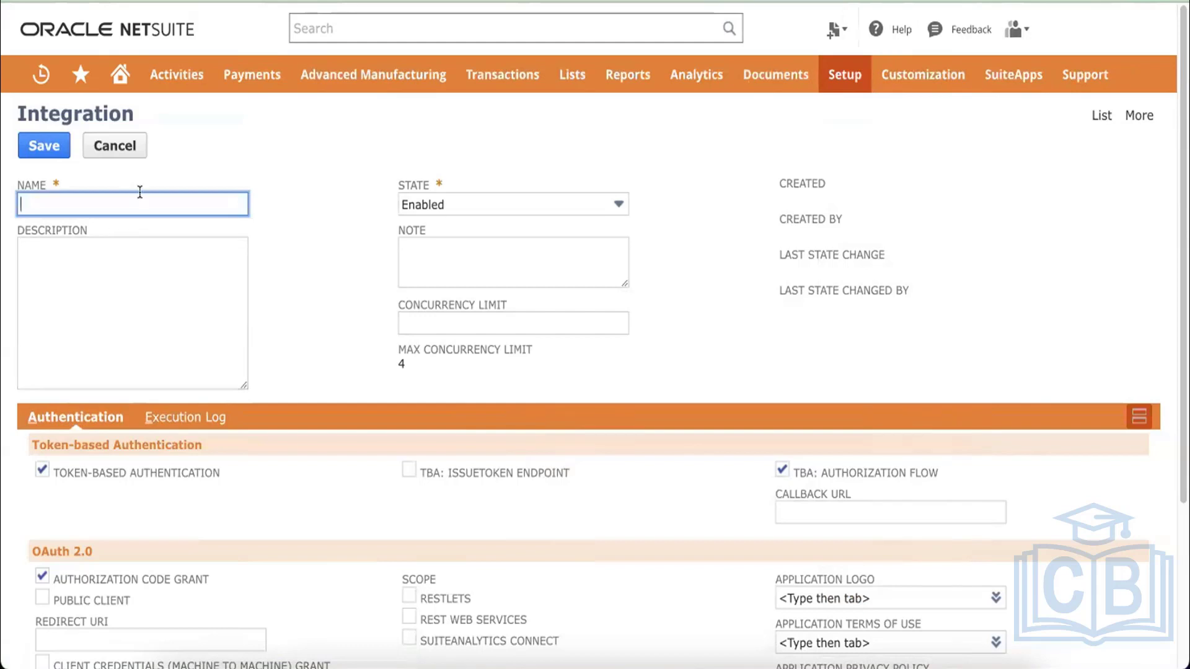
type("Rest A")
key("BackSpace")
key("BackSpace")
type("API integration Demo")
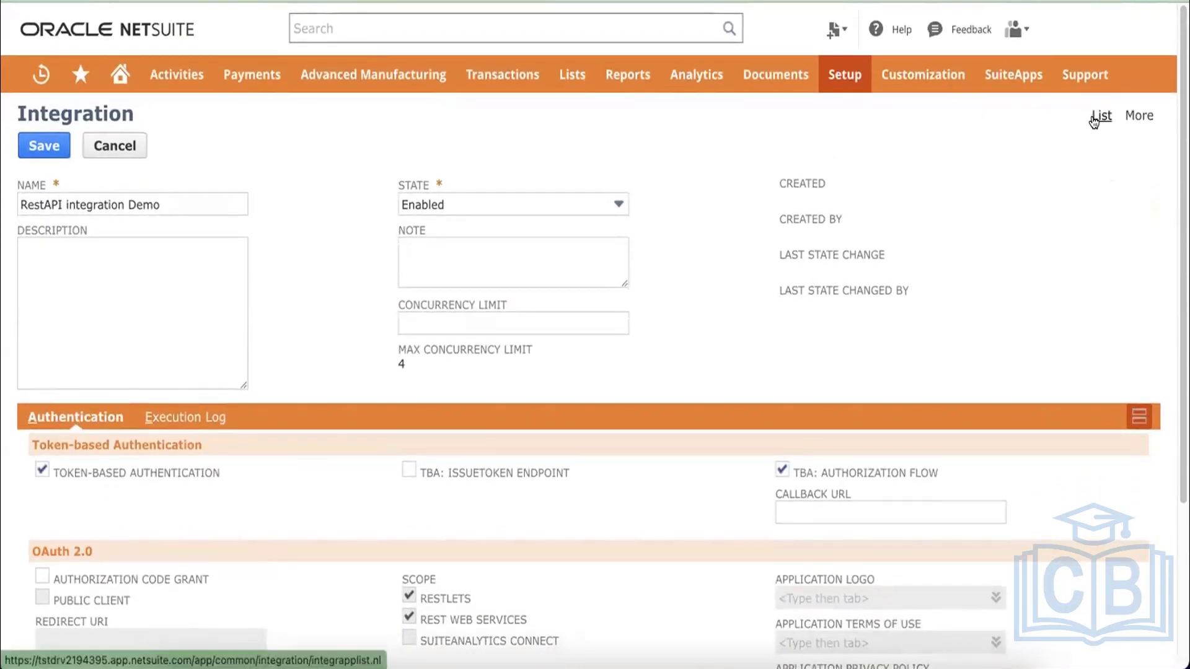
Check the integrations list, disable TBA: Authorization Flow on the RestAPI integration Demo record, and save the record
left_click(1097, 118)
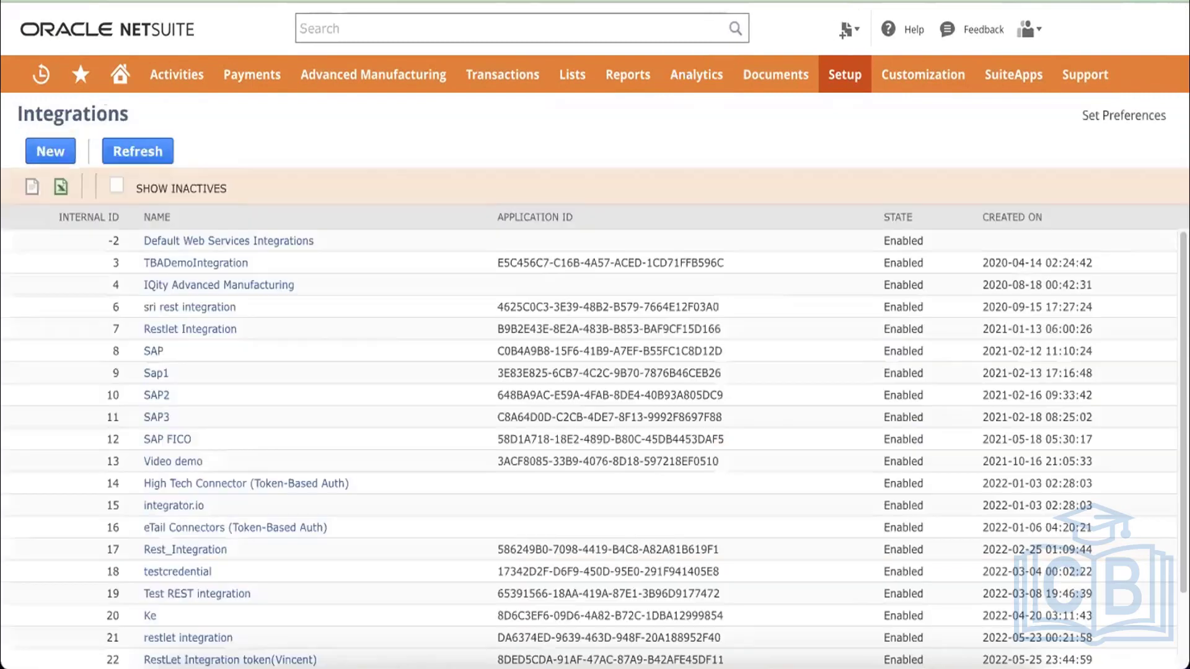
left_click(199, 329)
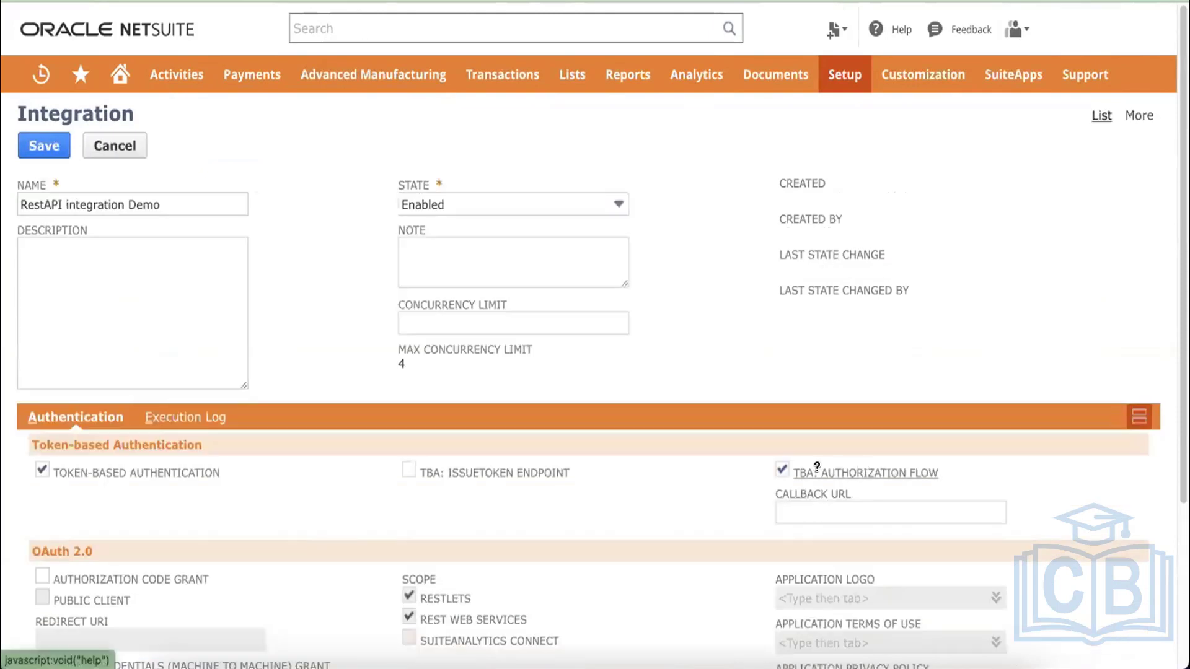
left_click(782, 470)
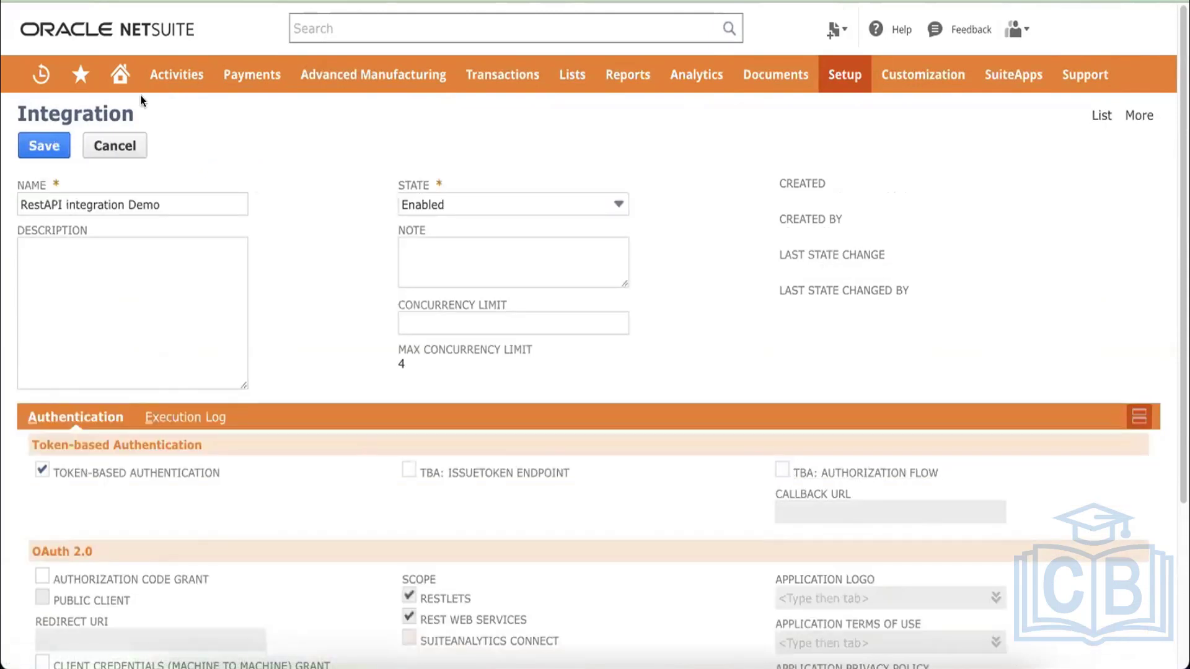
scroll(253, 147, "down", 2)
scroll(253, 148, "down", 2)
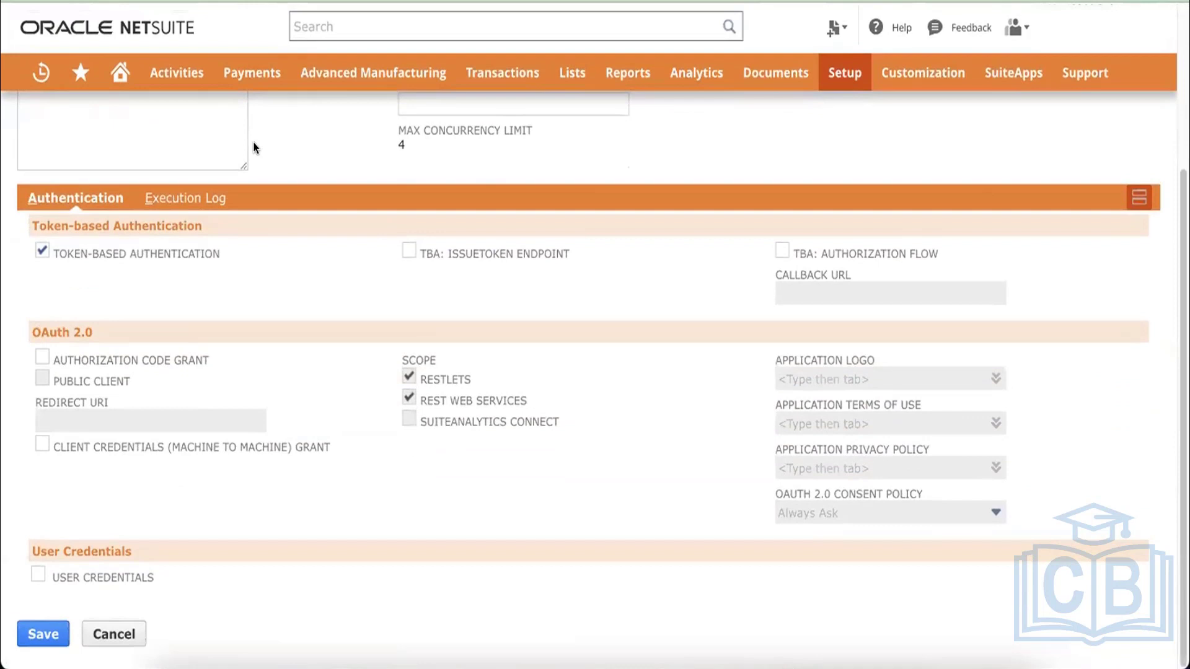
left_click(409, 401)
left_click(28, 632)
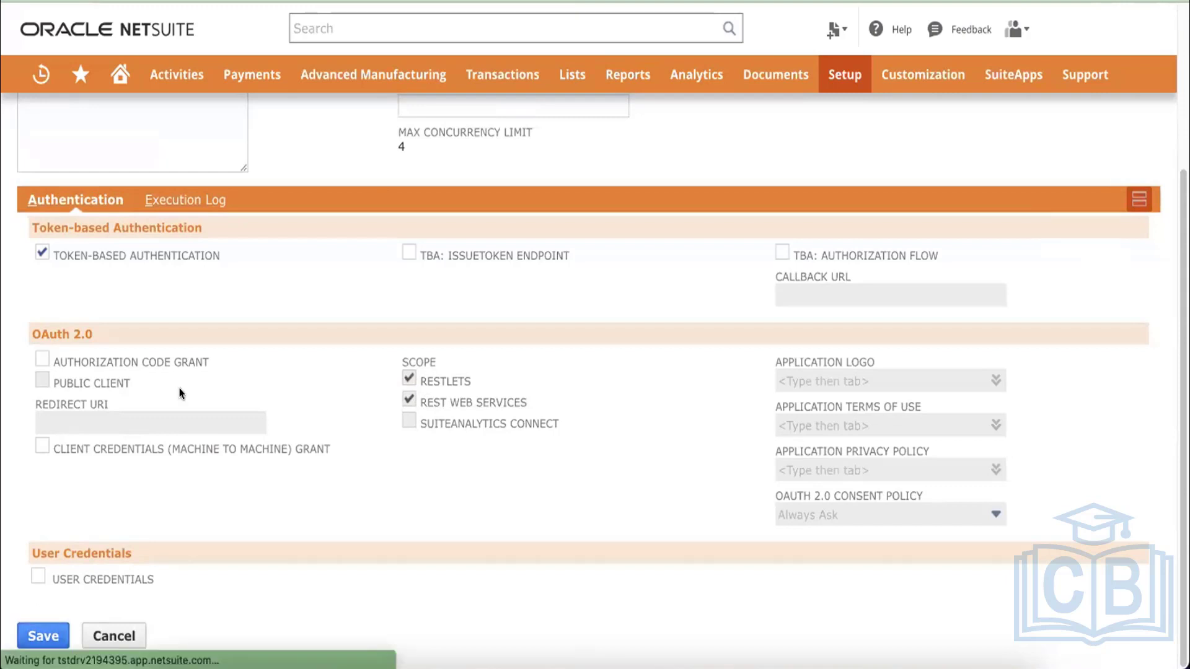
Copy the consumer key and consumer secret of the saved integration into a new file in the text editor
scroll(189, 359, "down", 5)
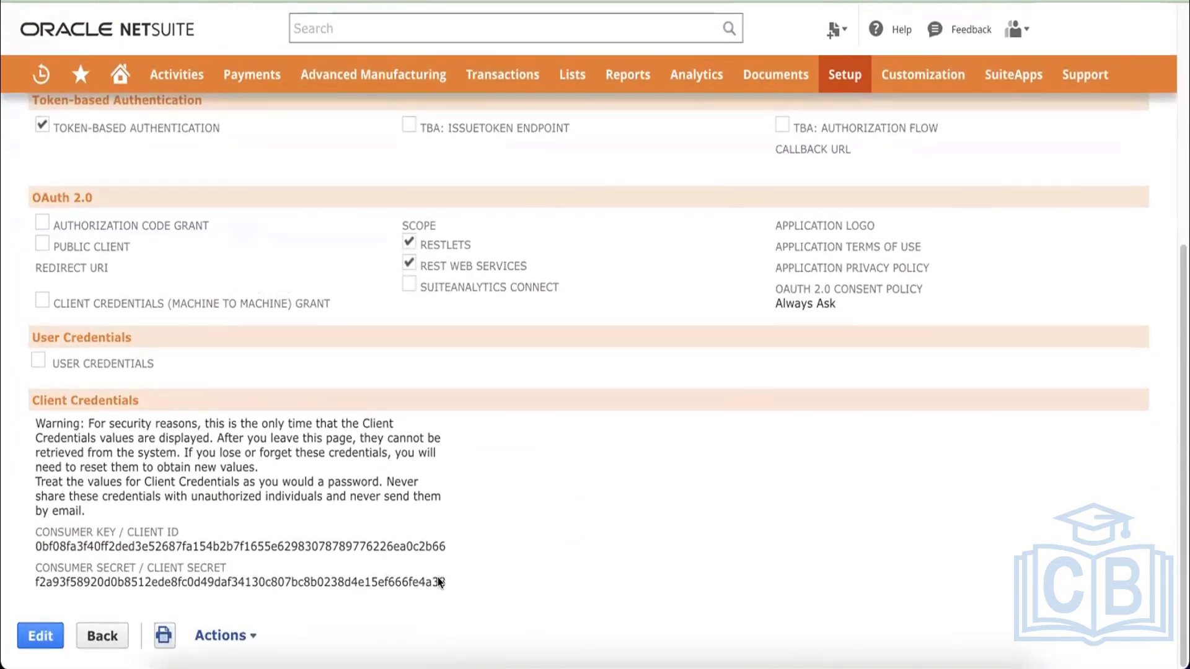
left_click_drag(438, 578, 508, 372)
key("super+c")
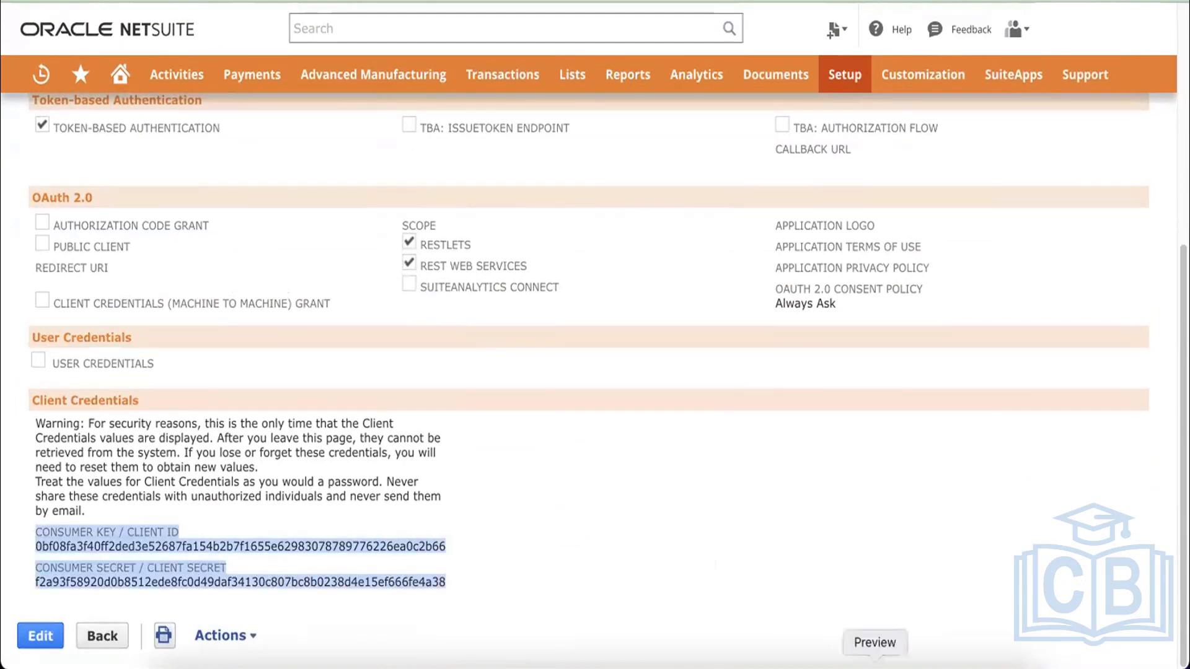
left_click(818, 658)
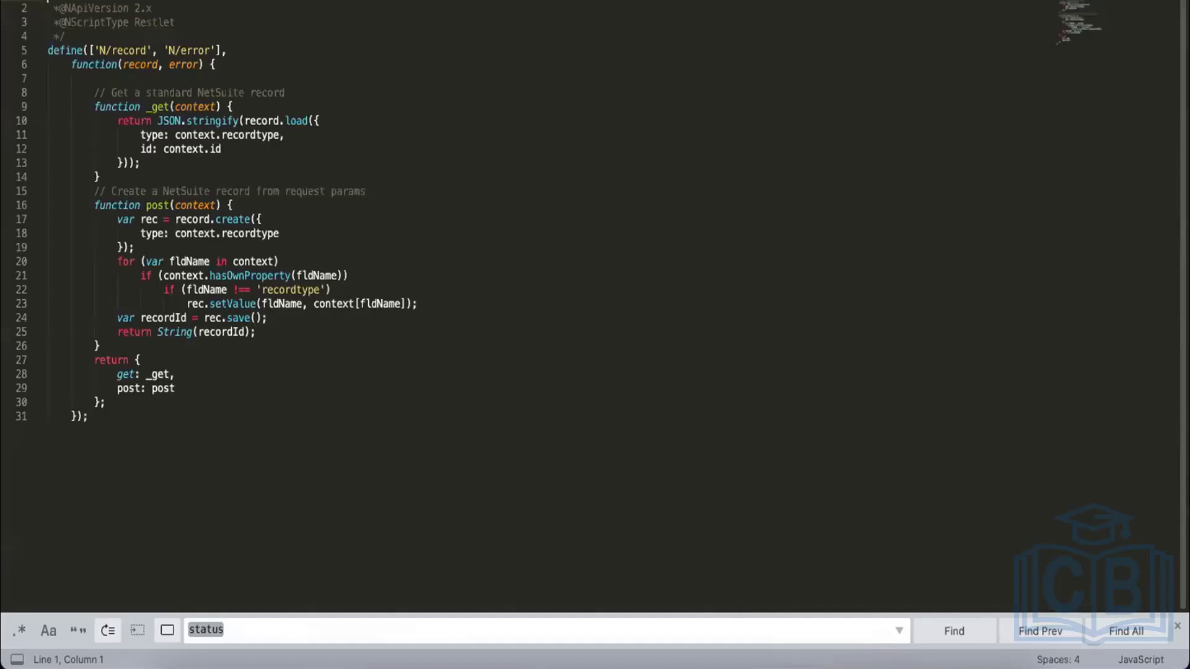
left_click(850, 2)
key("super+n")
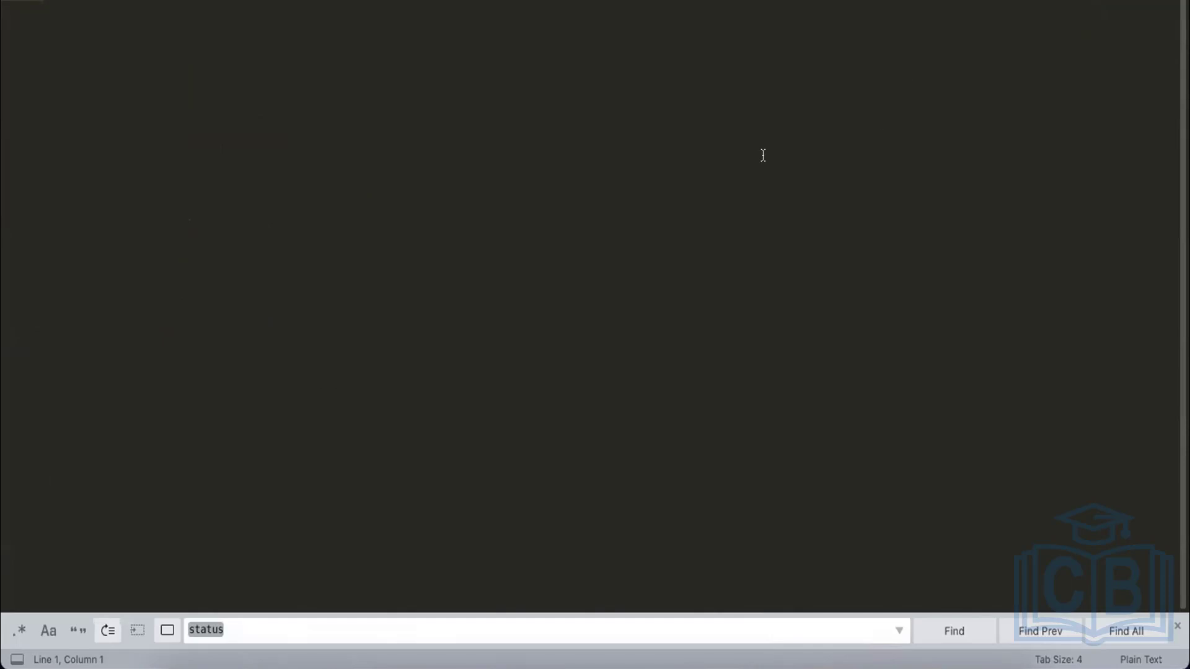
key("super+v")
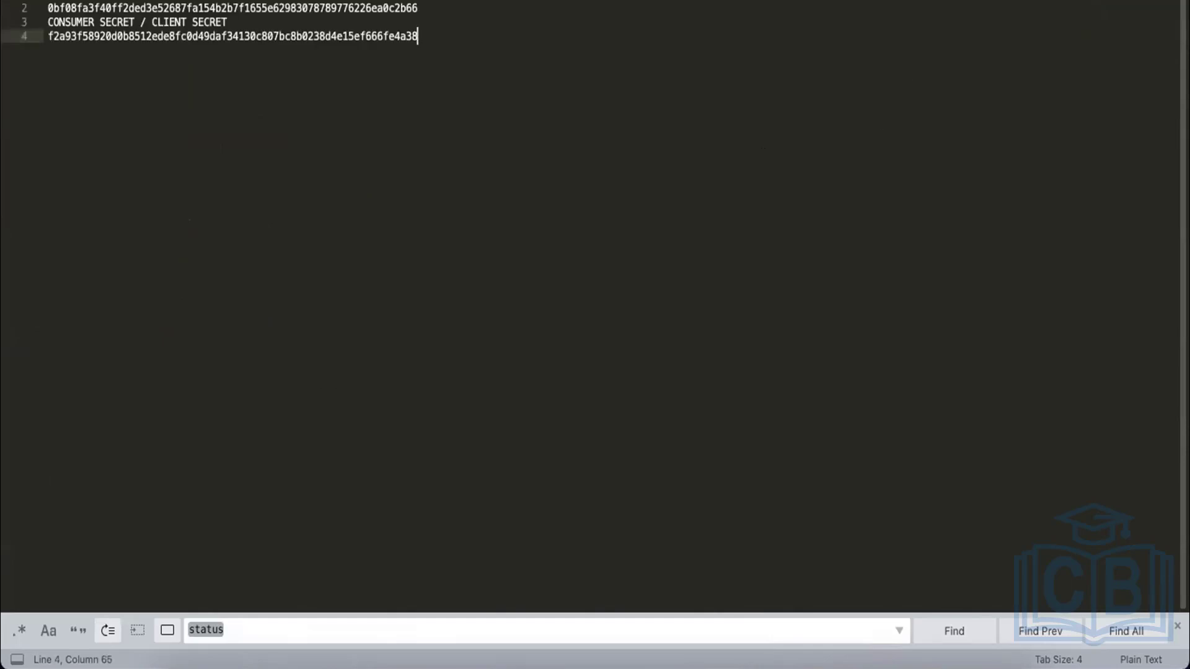
key("Return")
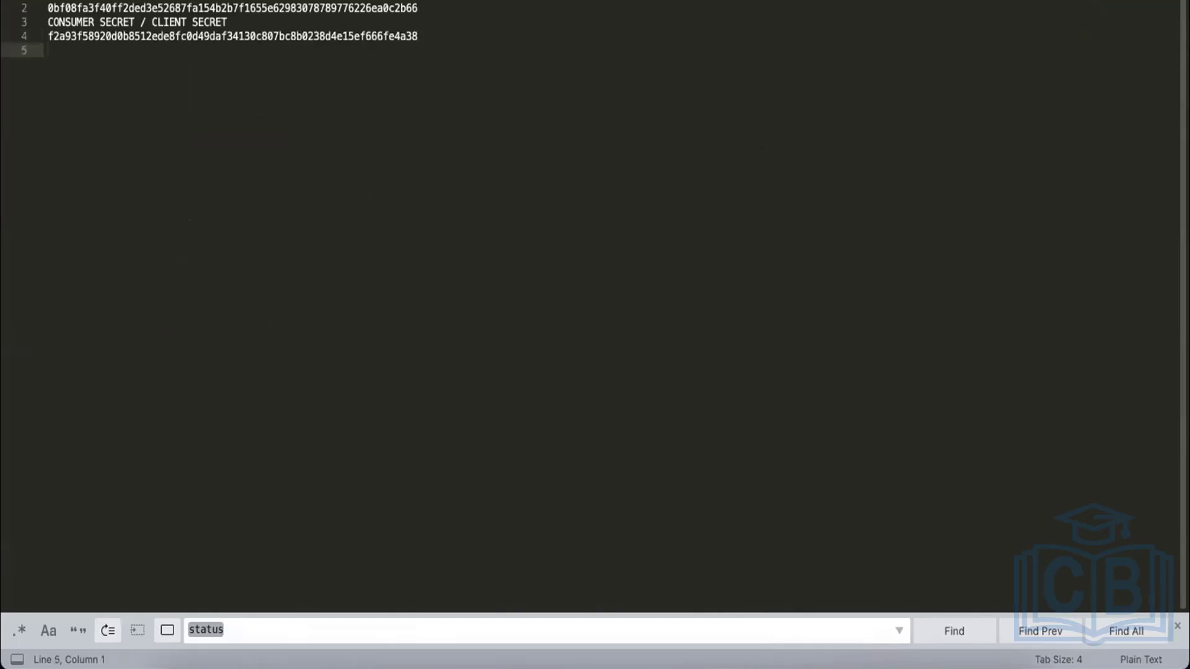
Switch back to NetSuite and open Manage Access Tokens from the home dashboard's settings
key("super+Tab")
left_click(638, 525)
scroll(639, 524, "up", 6)
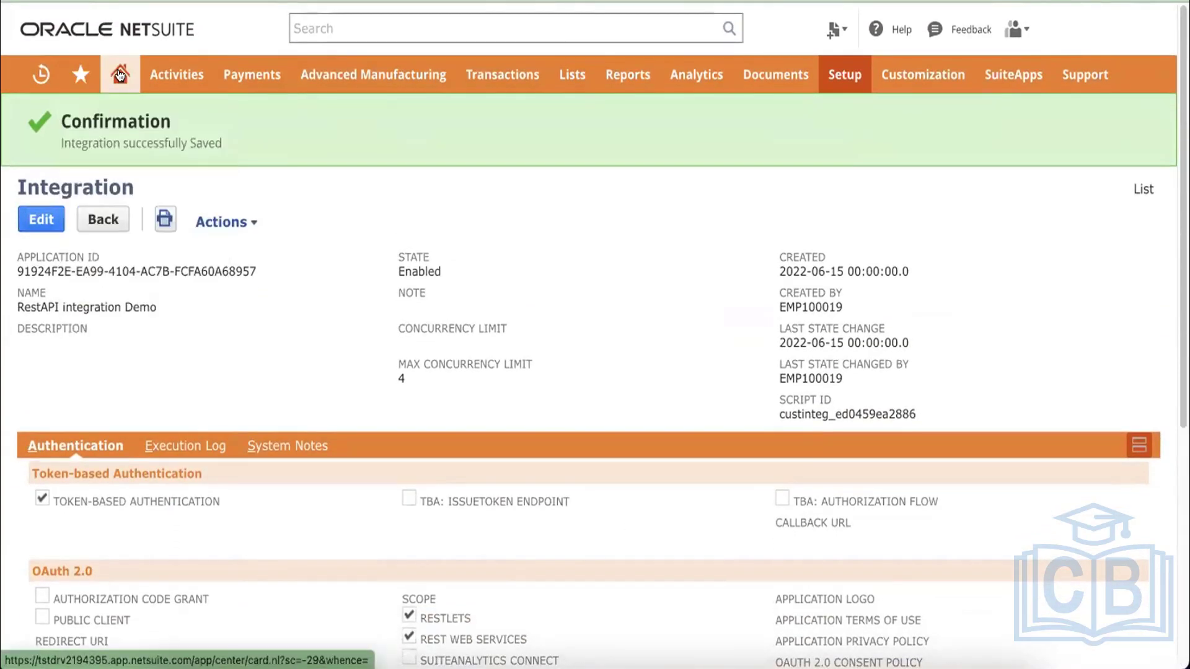
mouse_move(120, 75)
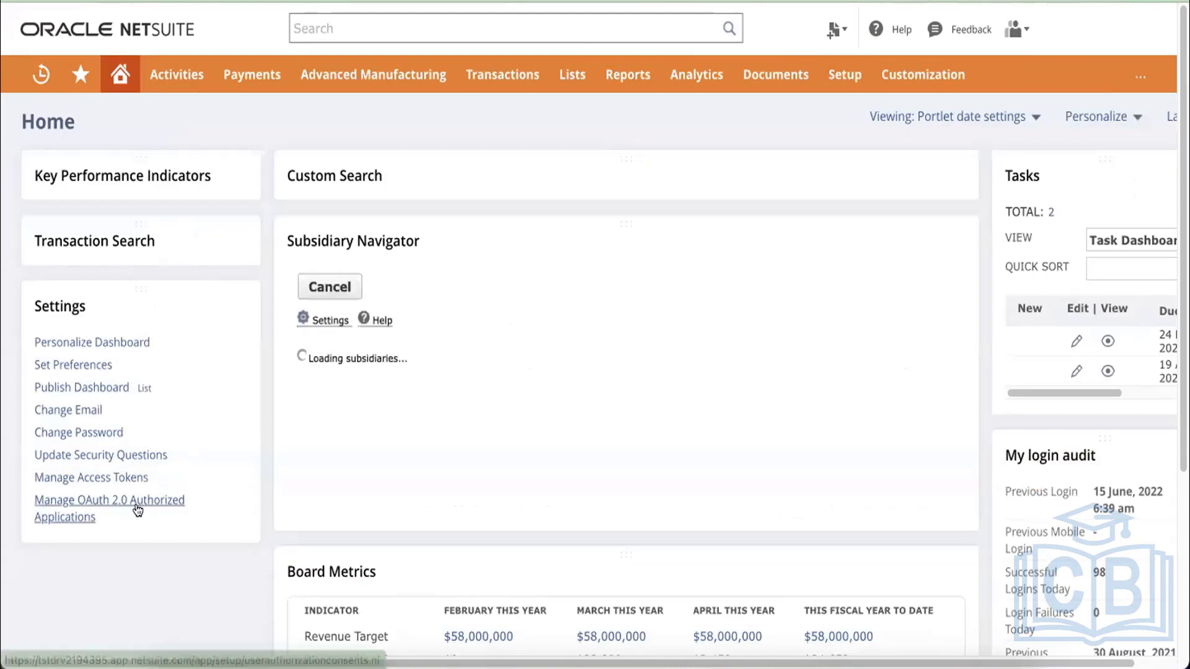
left_click(77, 479)
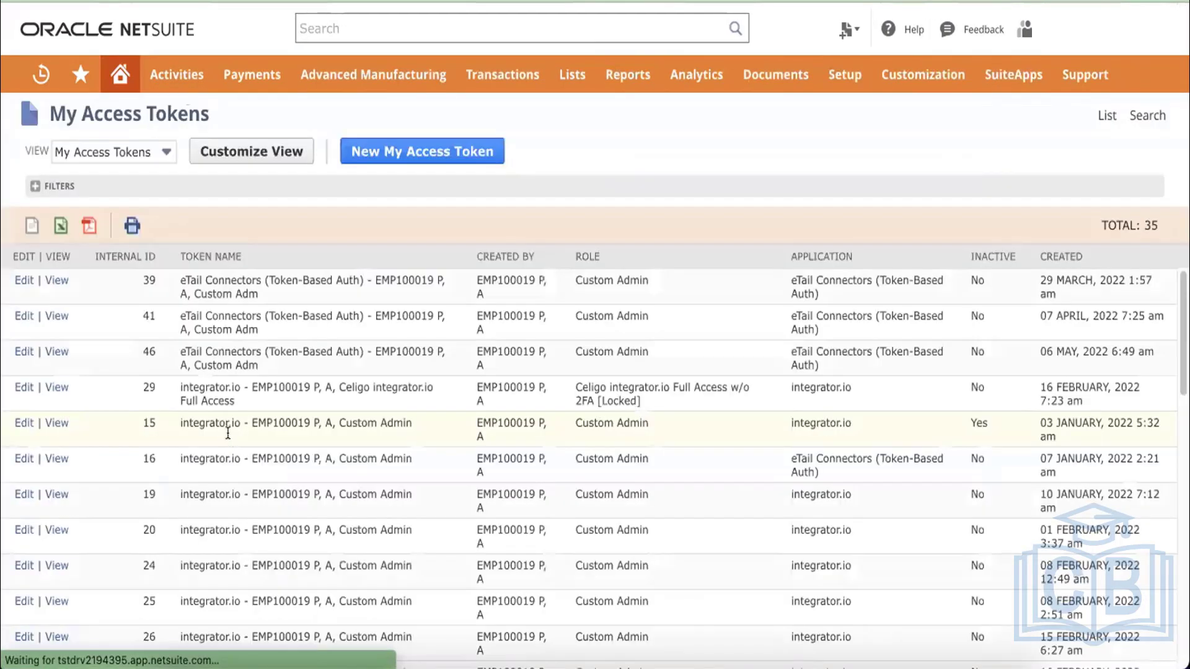
Try to create an access token for the RestAPI integration Demo application, keeping the default token name, and return to the token list
left_click(389, 160)
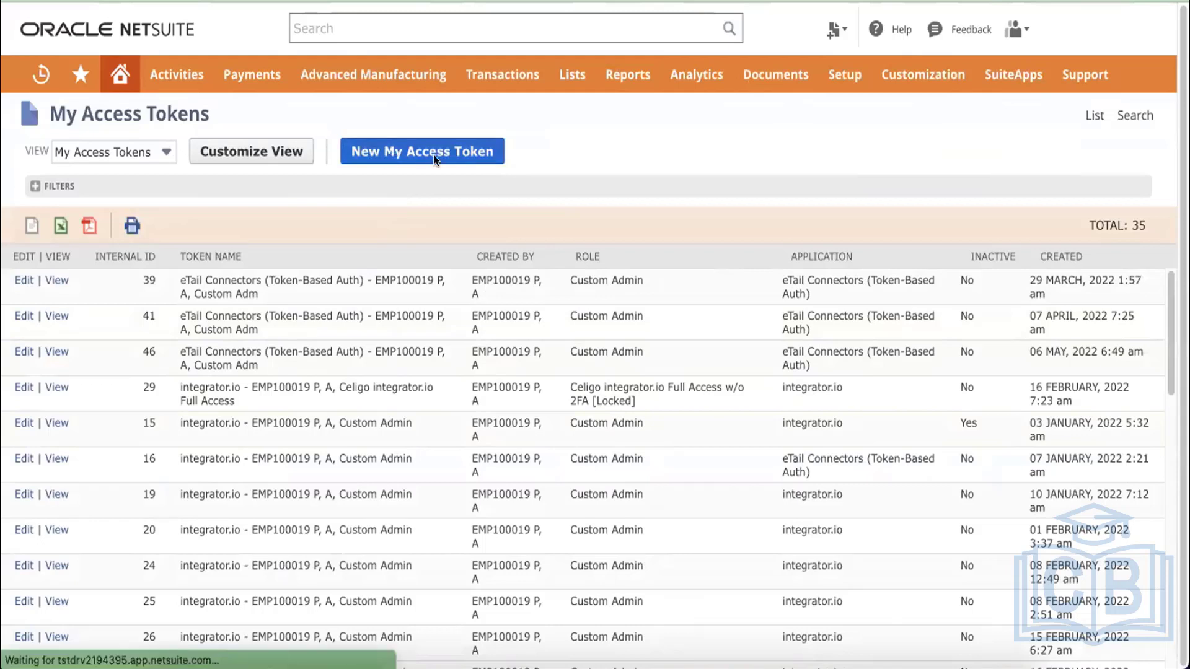
left_click(171, 229)
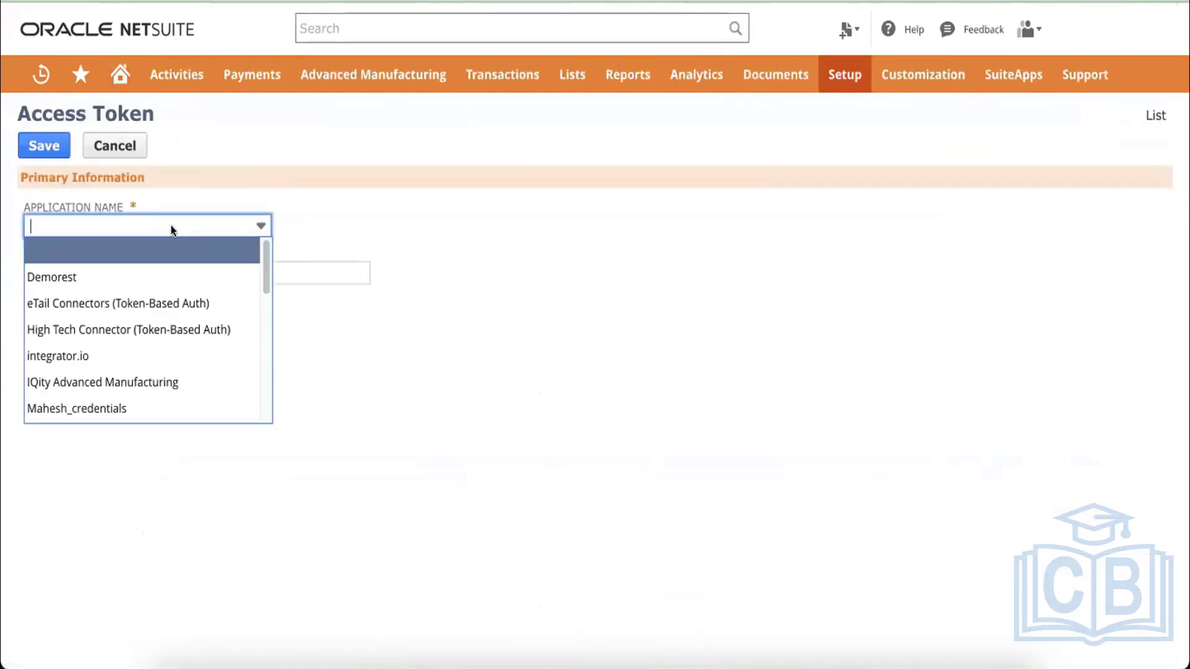
type("RestAPI integration Demo")
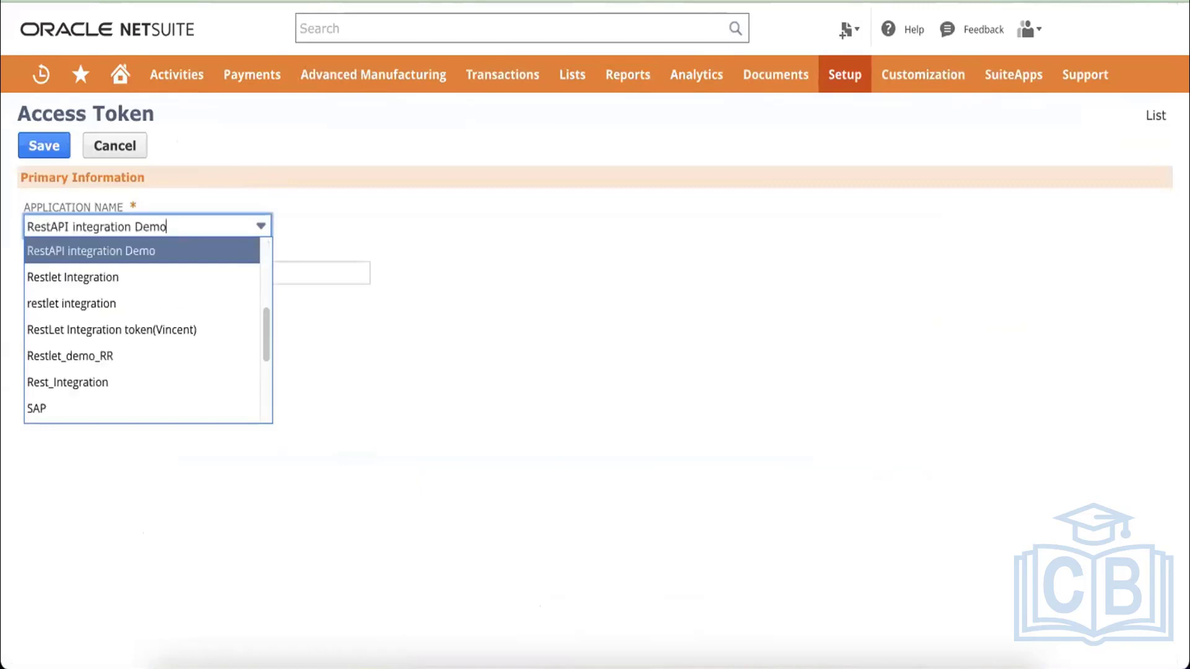
key("Return")
left_click(195, 367)
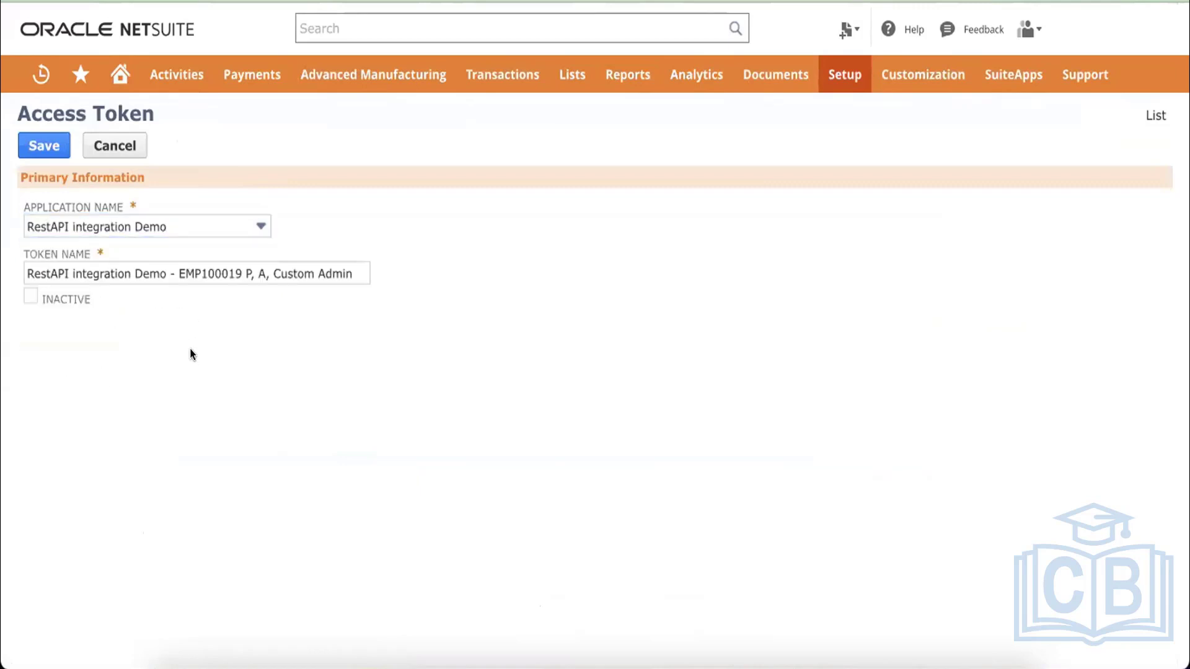
left_click(39, 150)
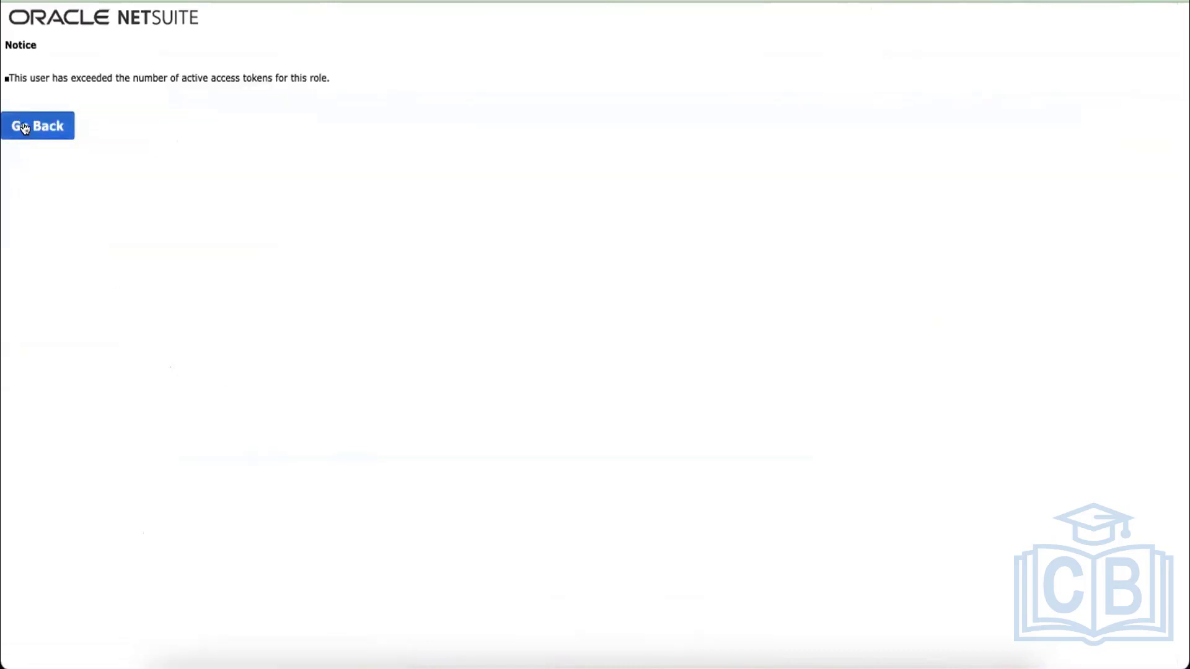
left_click(24, 127)
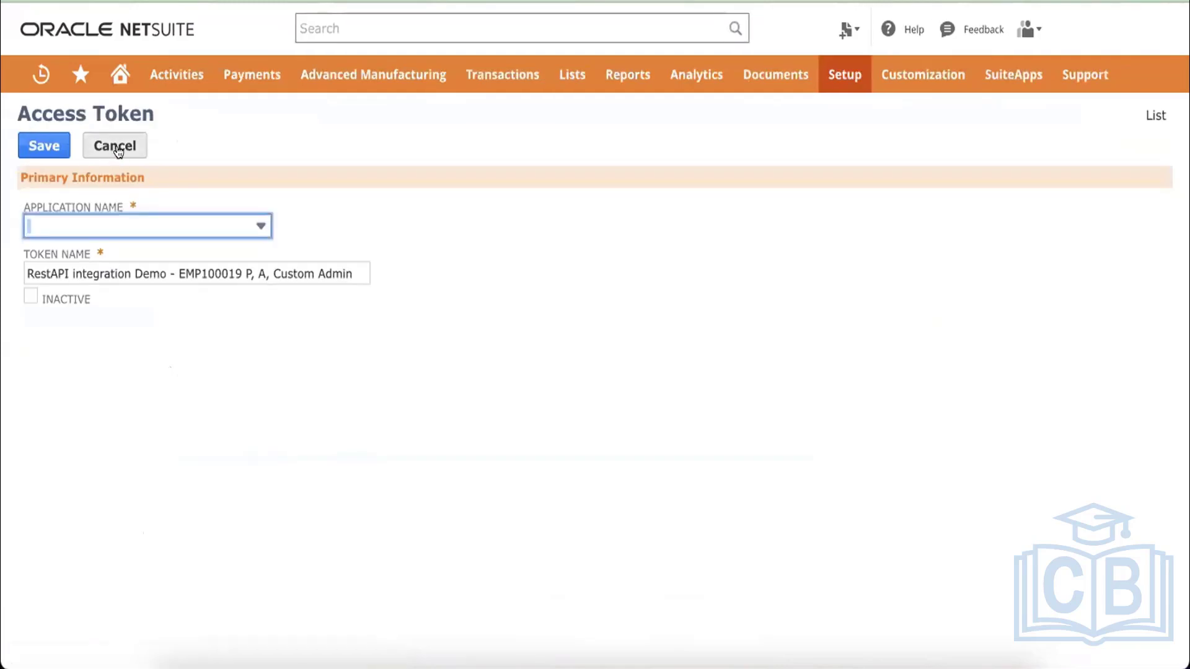
left_click(116, 147)
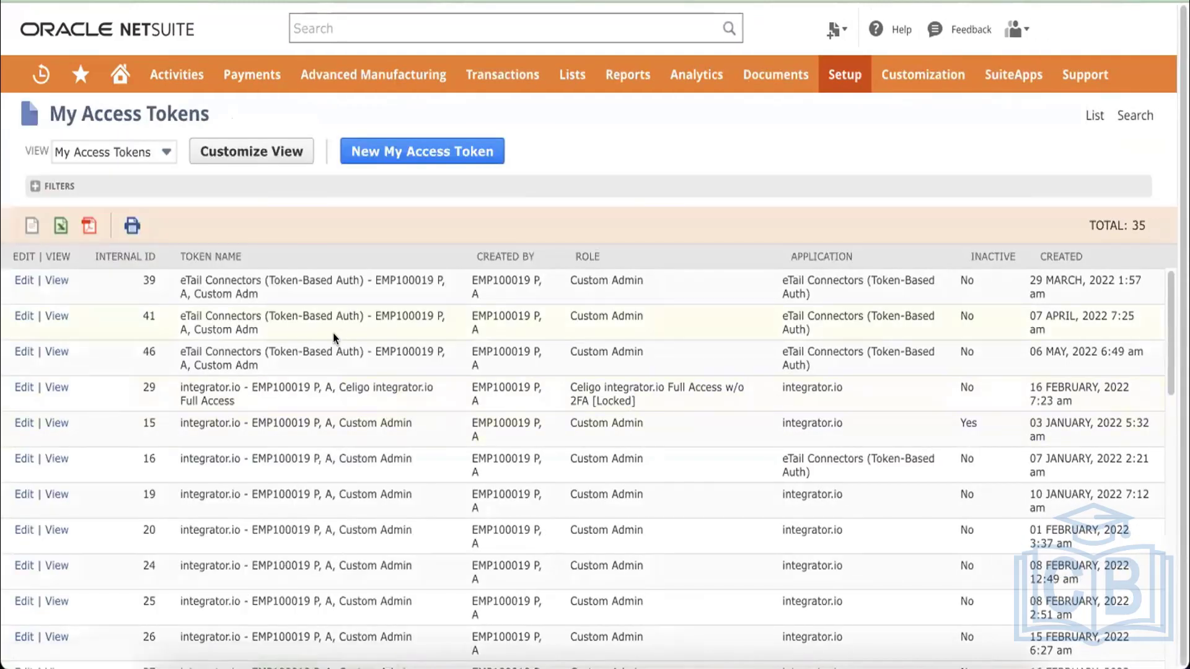
Try to edit the eTail Connectors access token with internal ID 38 and return to the token list
scroll(144, 485, "down", 1)
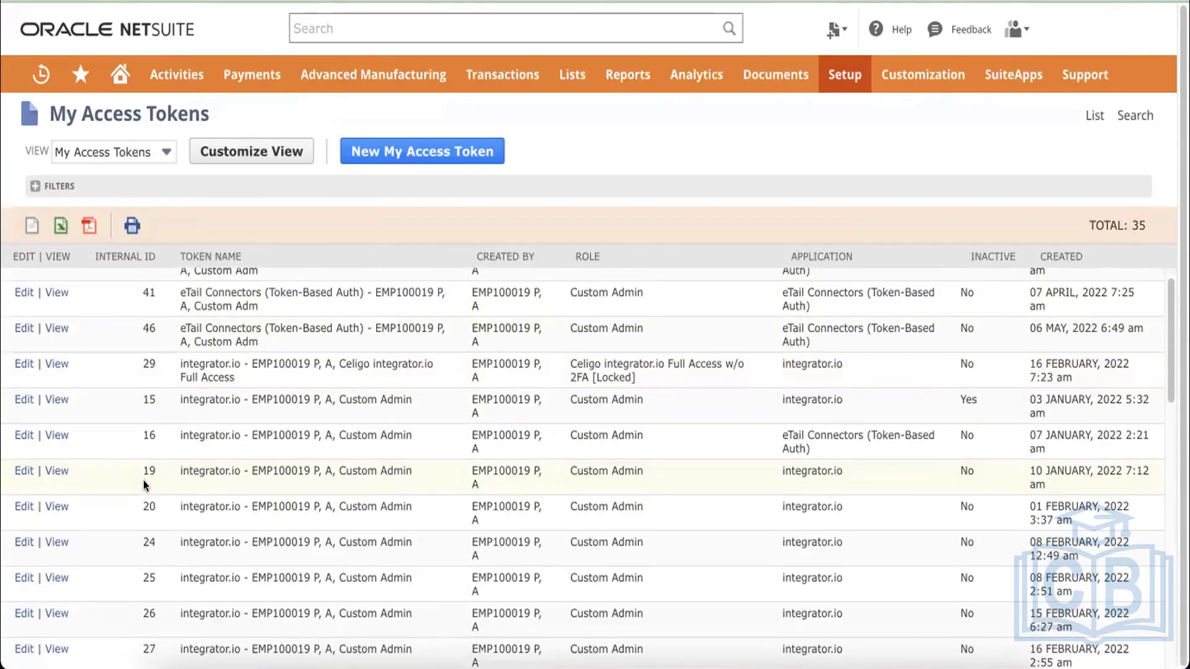
scroll(145, 485, "down", 10)
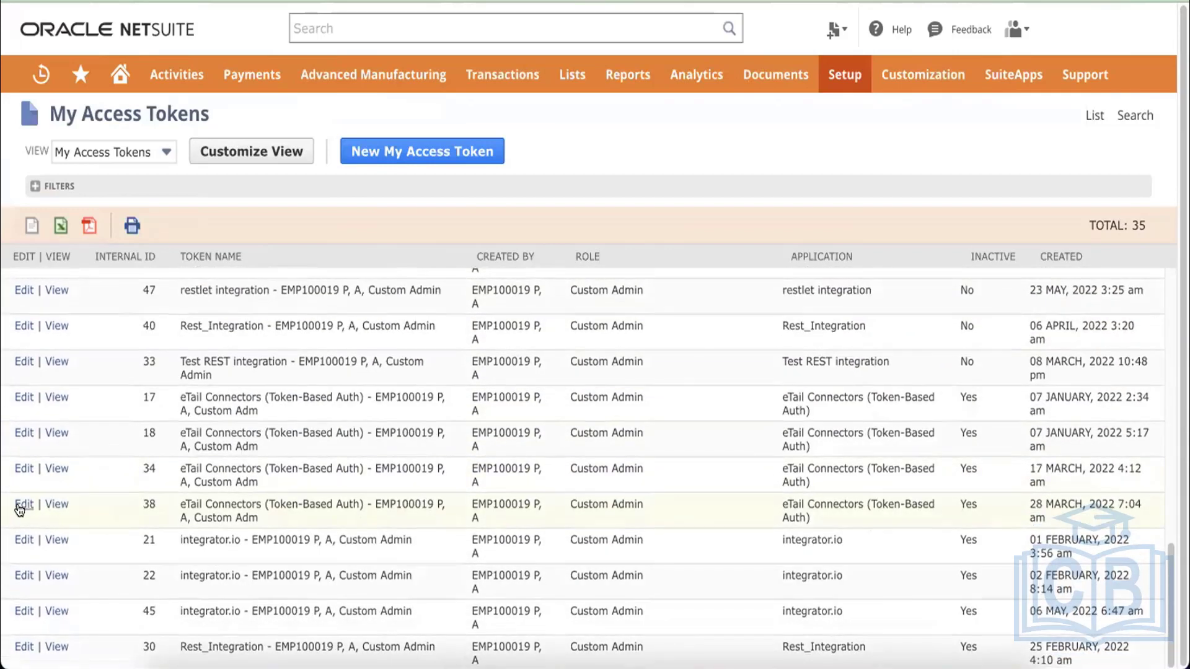
left_click(21, 505)
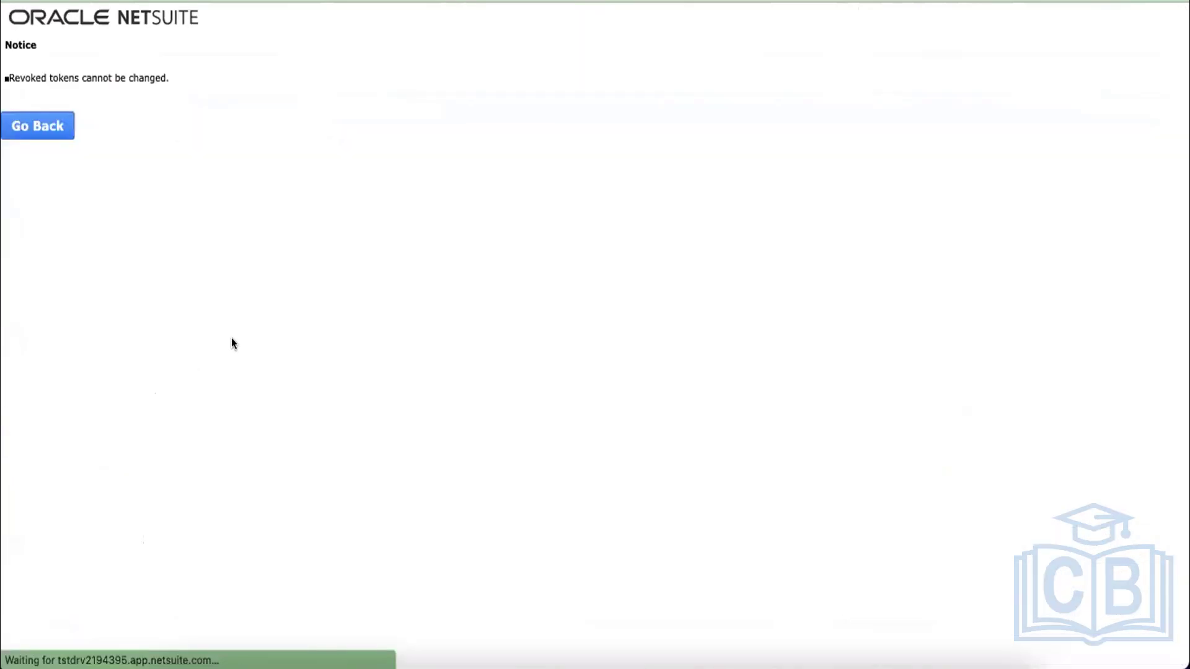
left_click(42, 127)
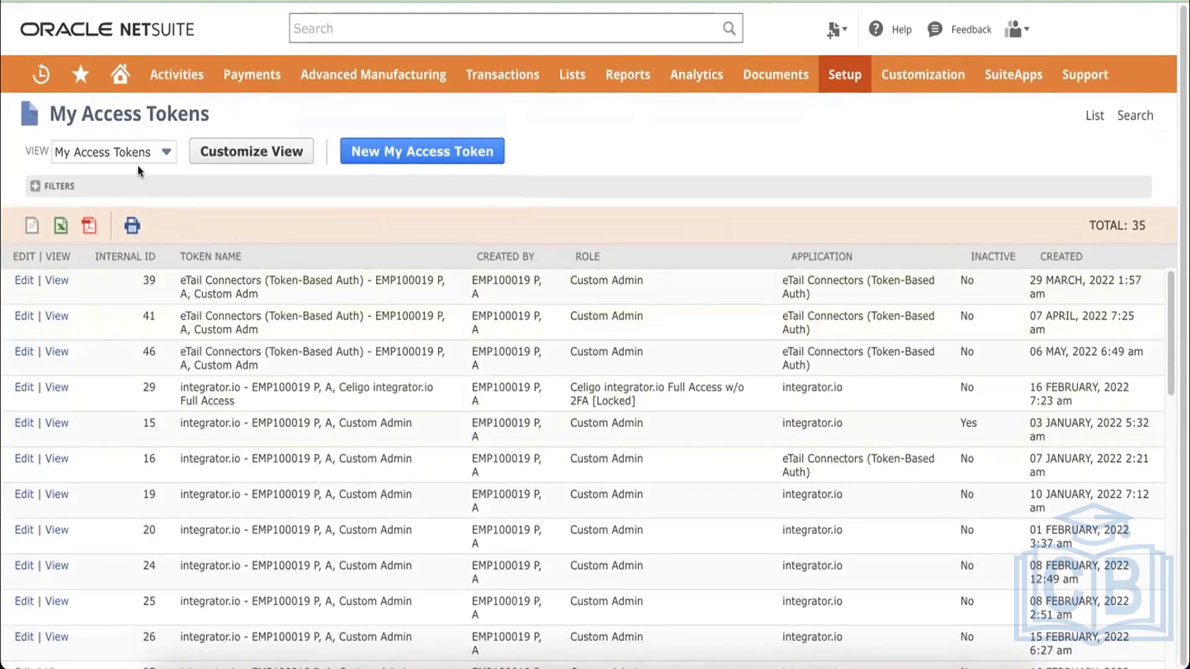
Open the eTail Connectors access token with internal ID 39 for editing and revoke it
left_click(54, 282)
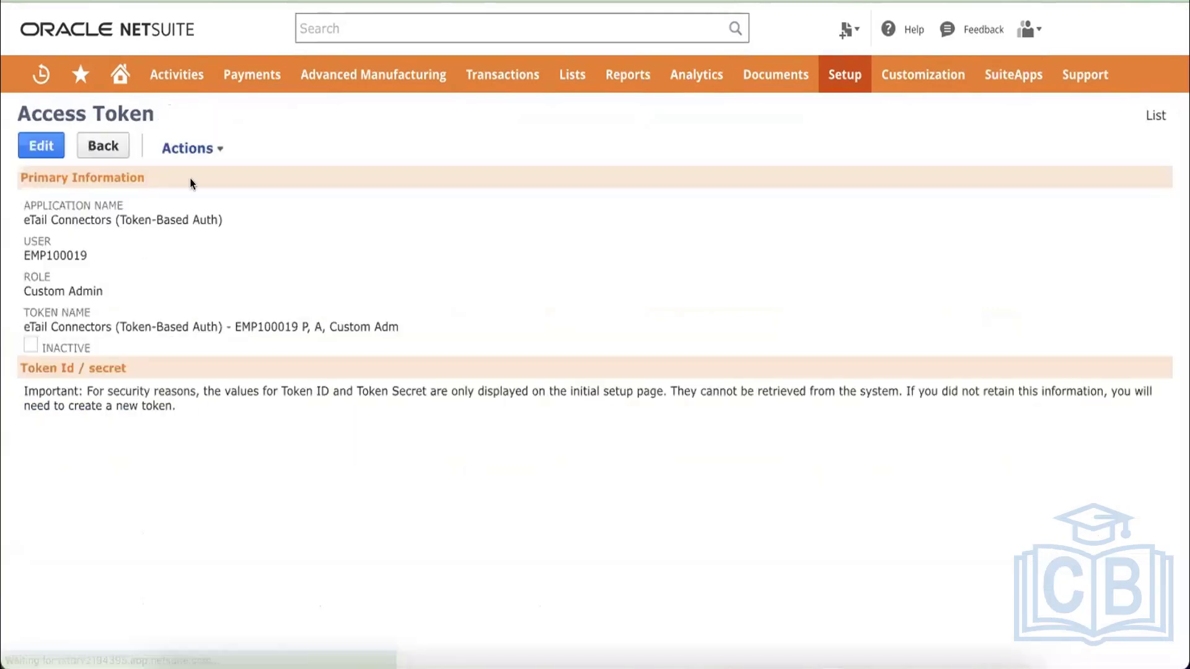
mouse_move(205, 137)
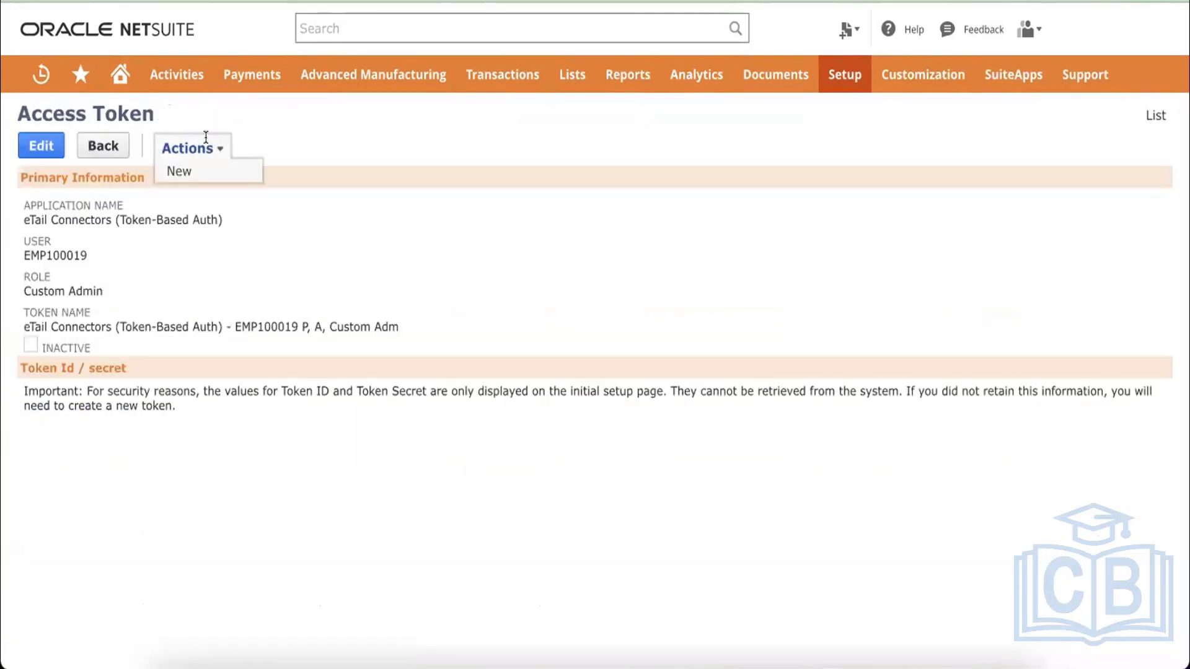
left_click(42, 147)
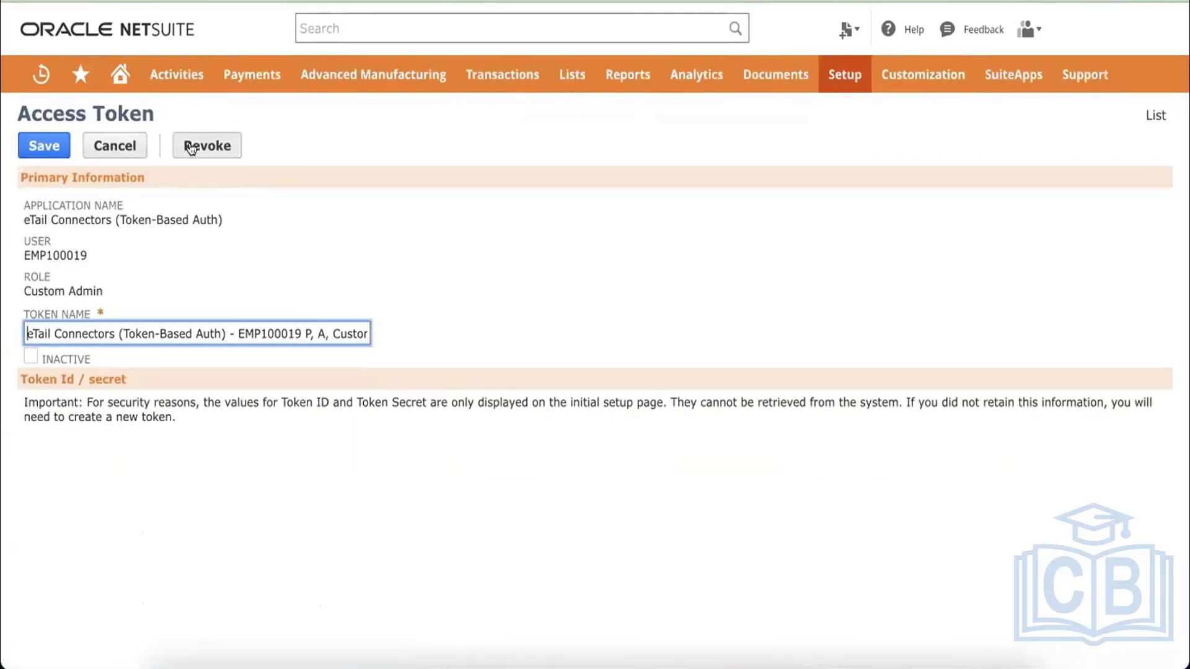
left_click(193, 148)
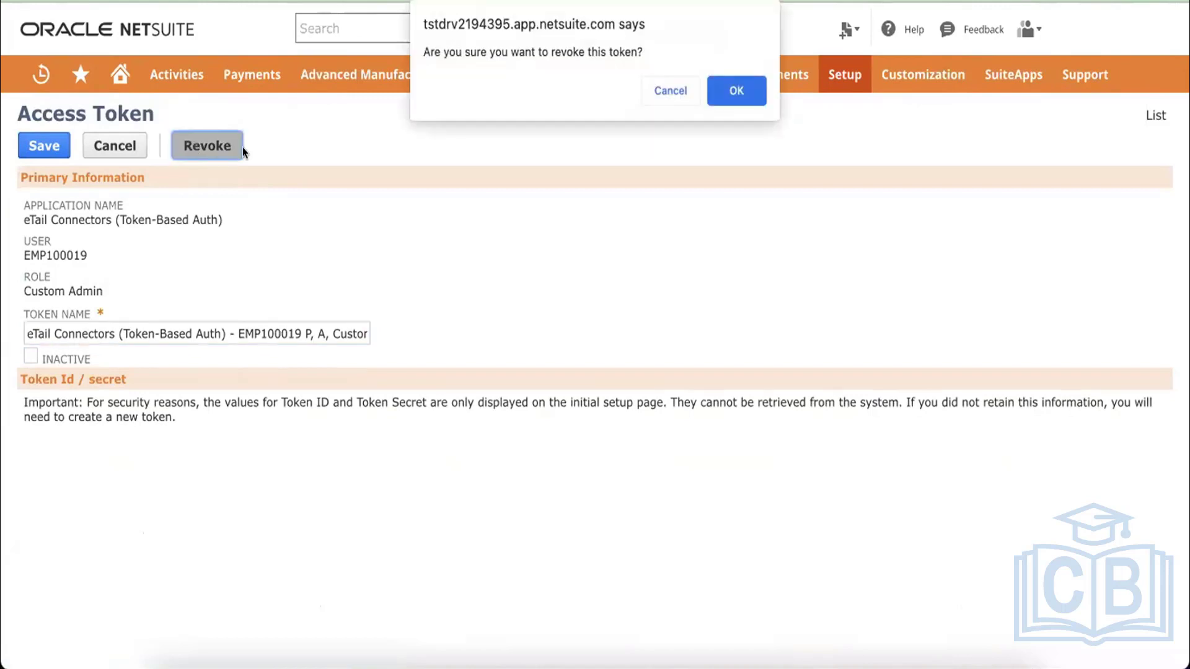
left_click(725, 88)
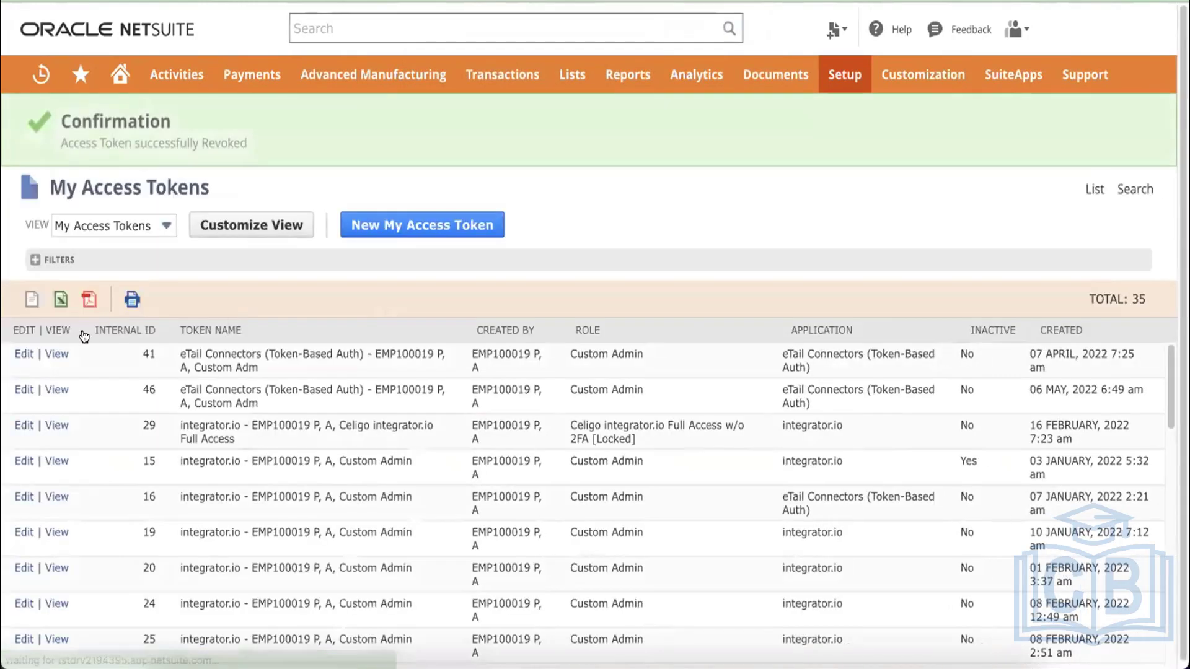
Revoke the eTail Connectors access token with internal ID 41
left_click(20, 356)
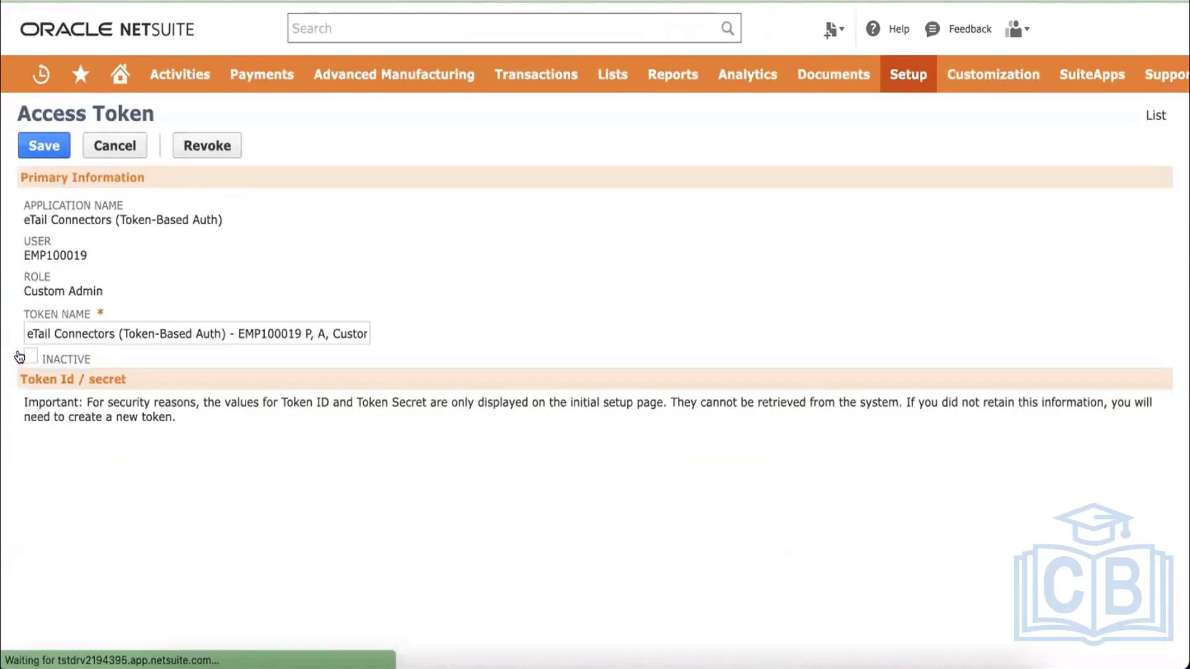
left_click(195, 139)
left_click(725, 90)
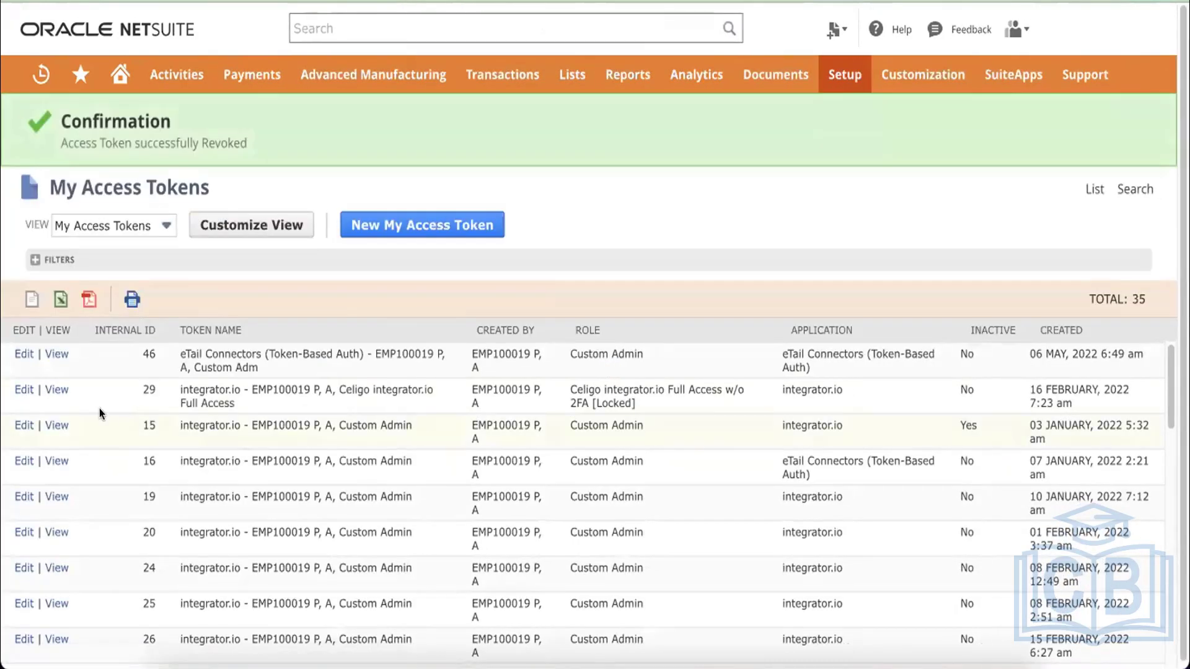
Mark the eTail Connectors access token with internal ID 46 as inactive, save it, and leave the record for the token list
left_click(24, 356)
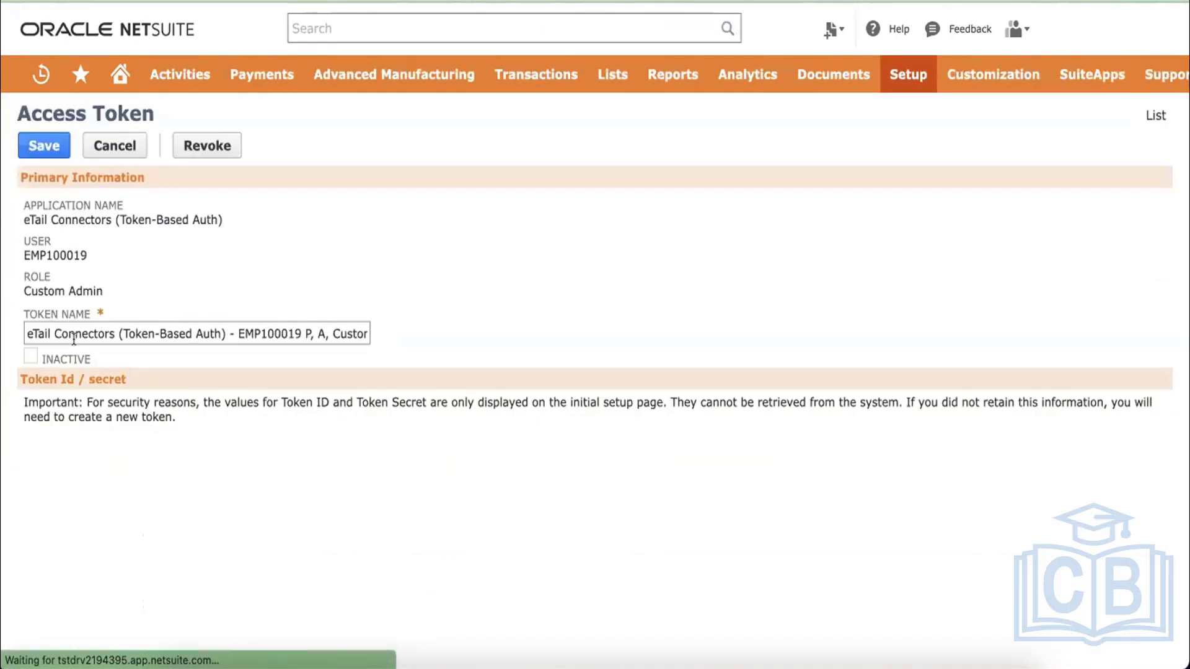
left_click(30, 356)
left_click(44, 146)
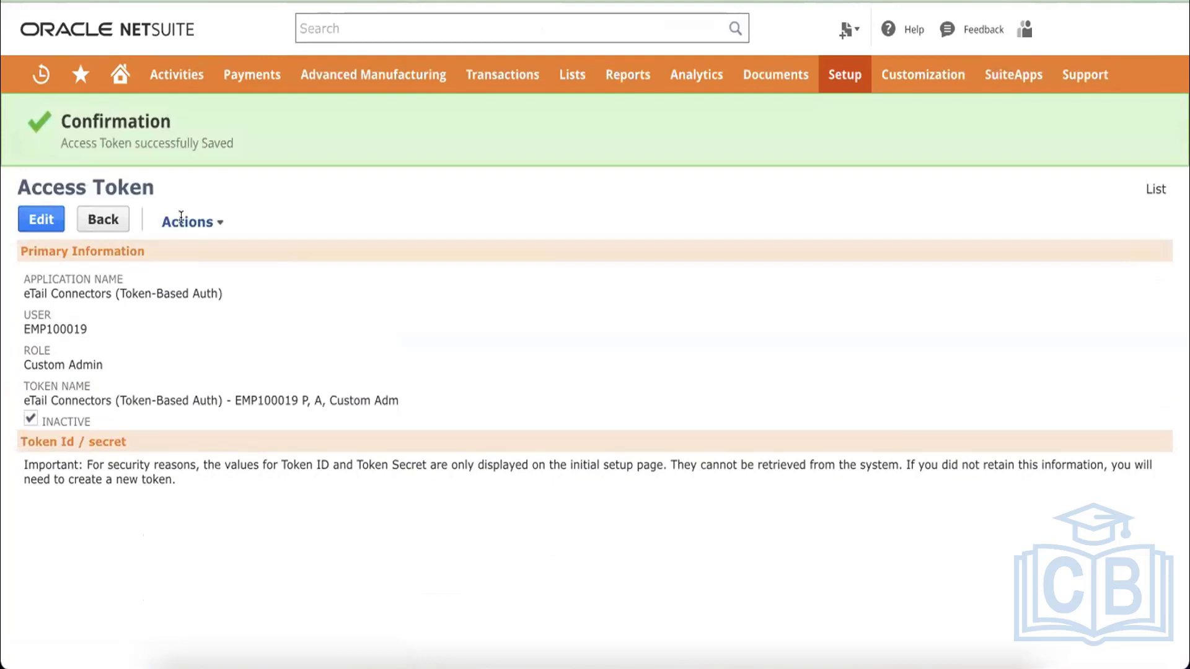
left_click(1156, 189)
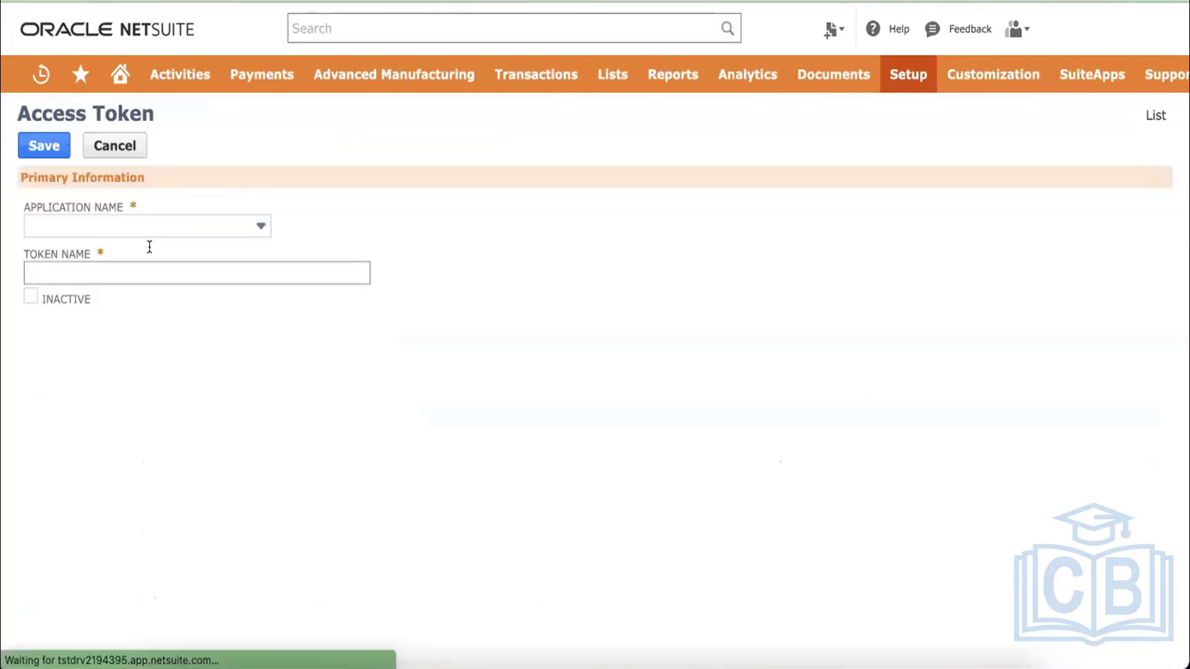
Create and save an access token for the RestAPI integration Demo application
left_click(124, 226)
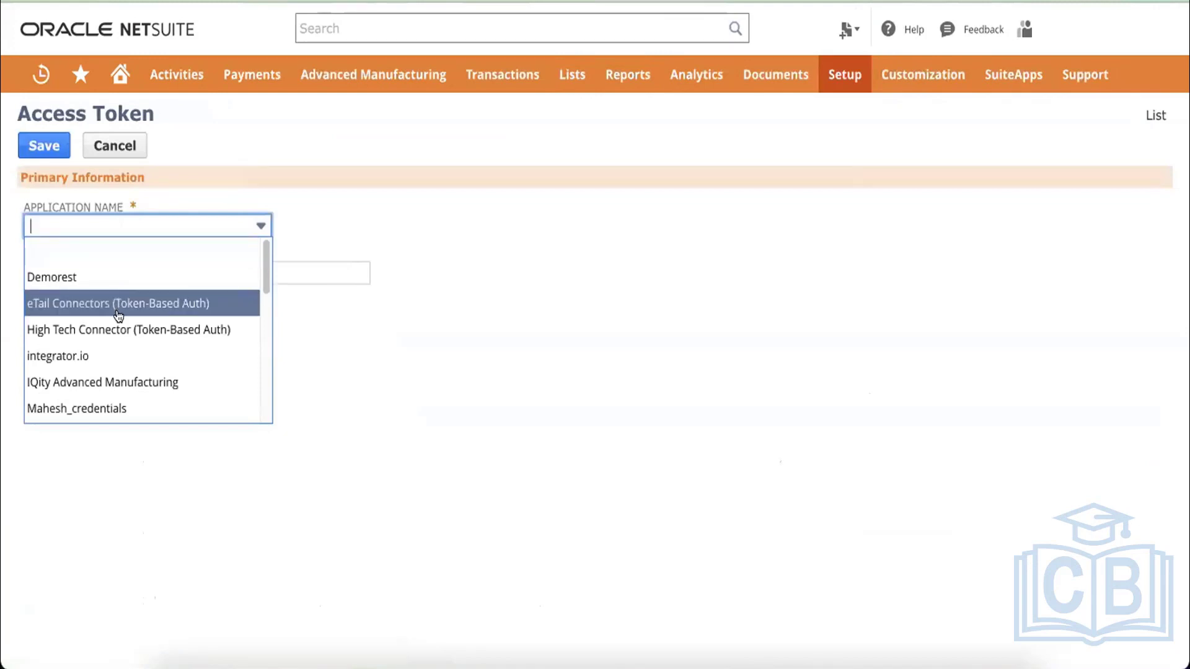
type("ration Demo")
key("Return")
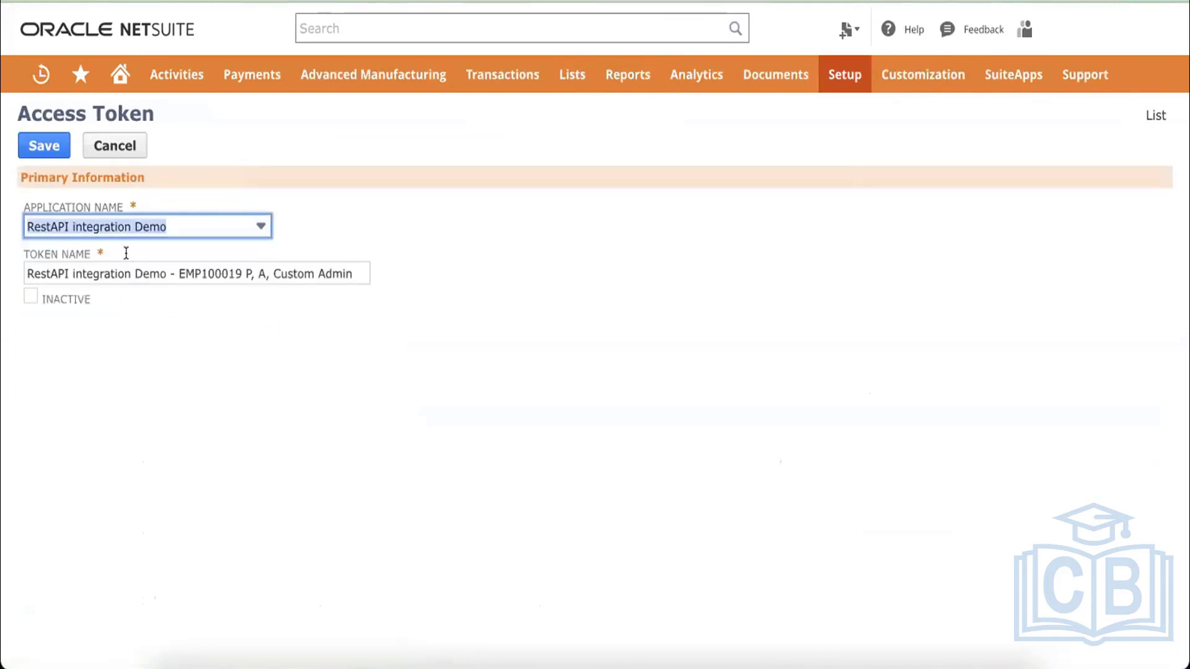
left_click(36, 144)
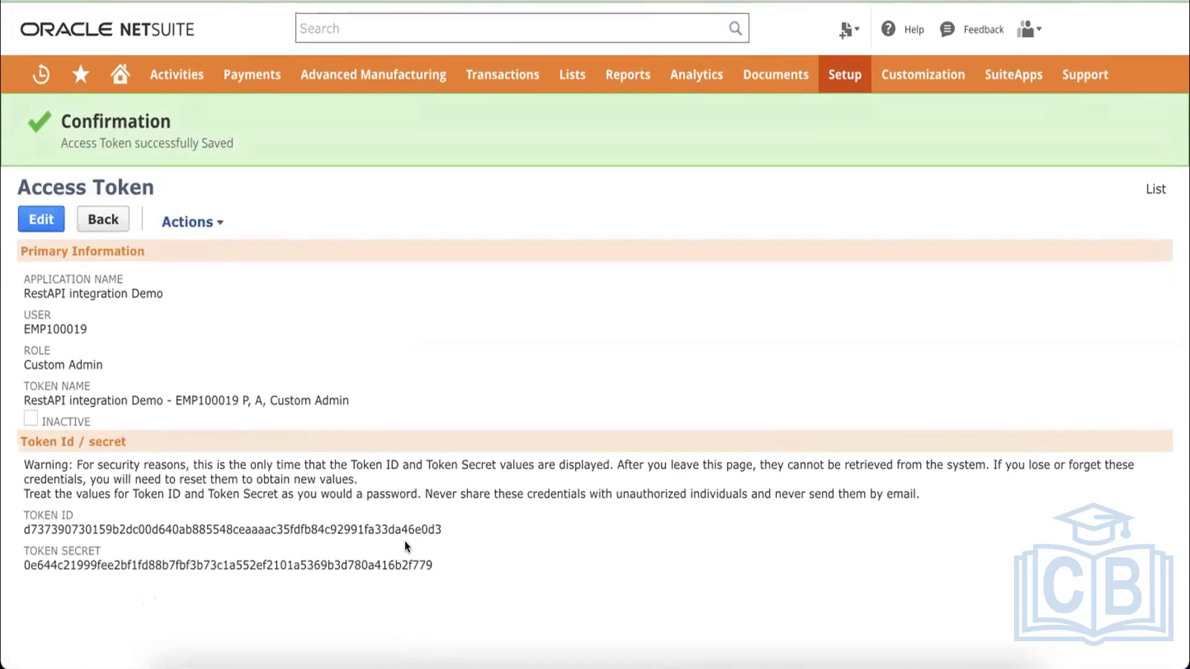
Copy the new token ID and token secret and paste them below the consumer key and secret in the Sublime Text notes
left_click_drag(444, 570, 21, 514)
key("super+c")
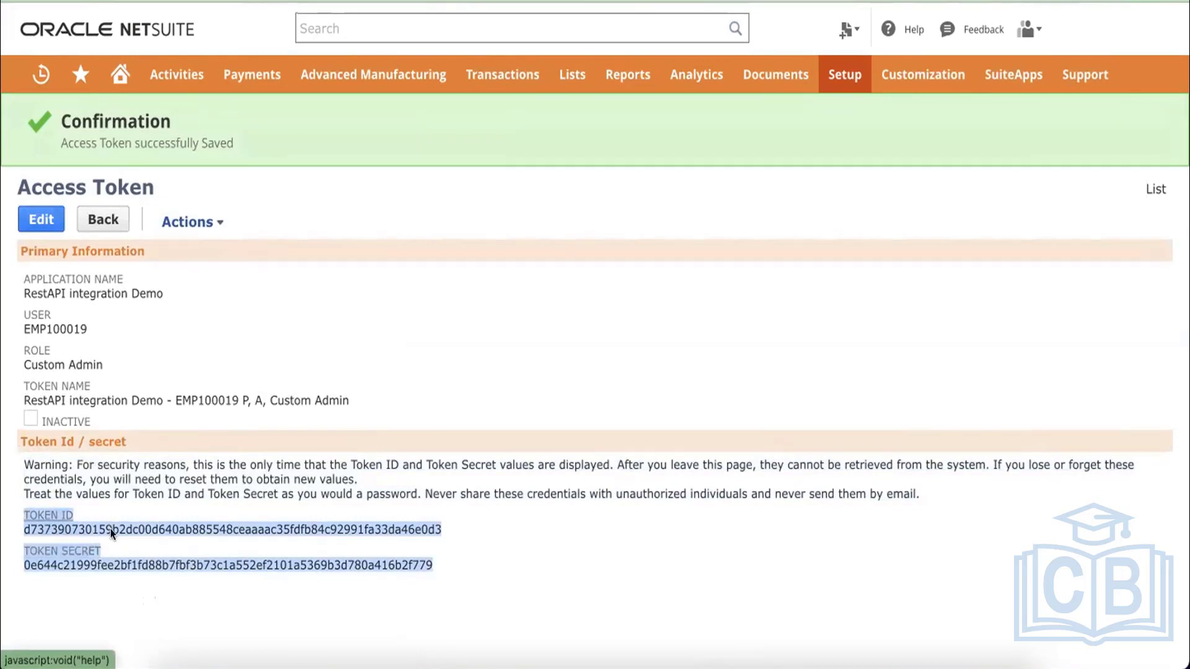
key("super+Tab")
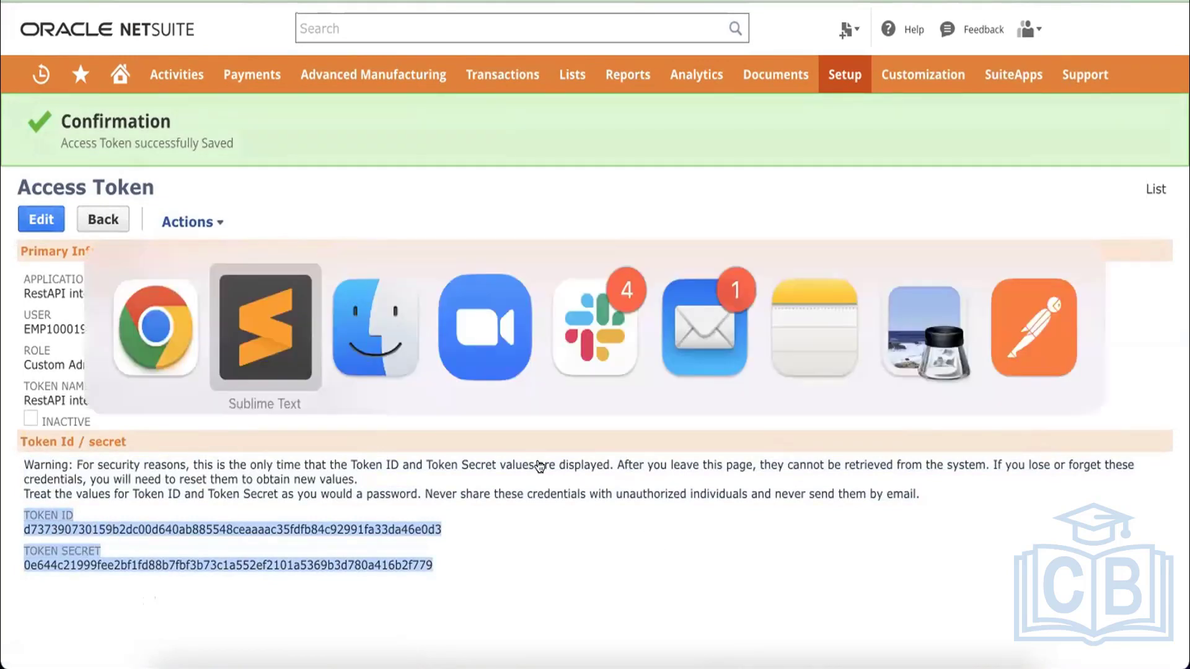
key("super+v")
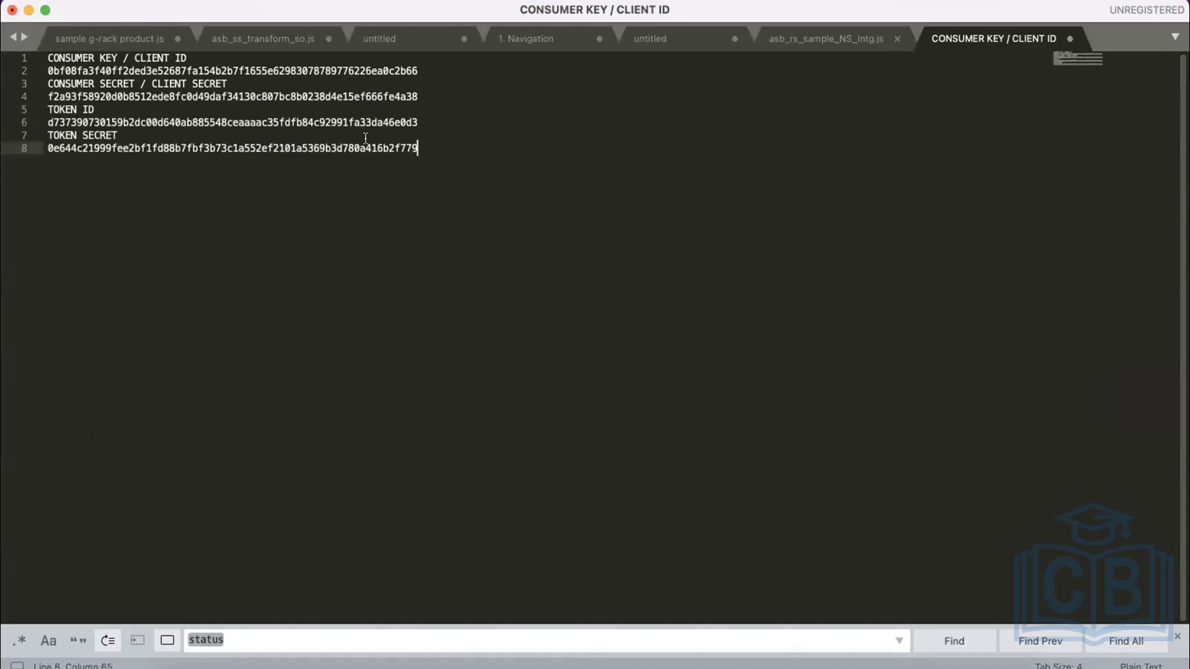
left_click_drag(441, 148, 44, 59)
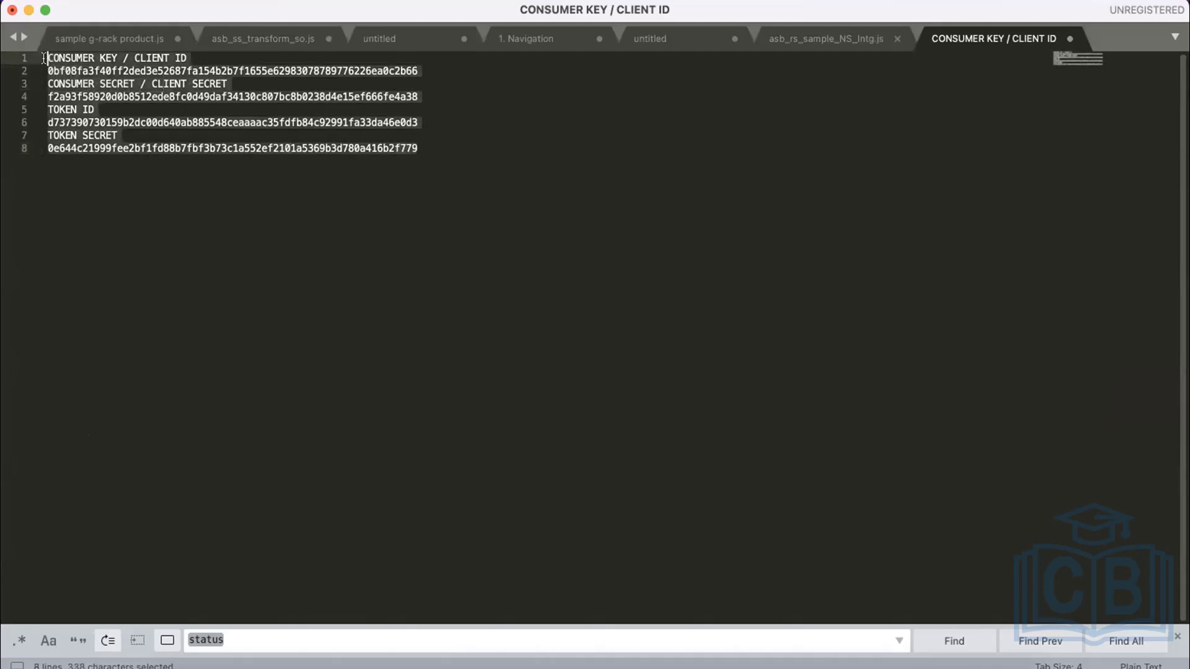
left_click(434, 147)
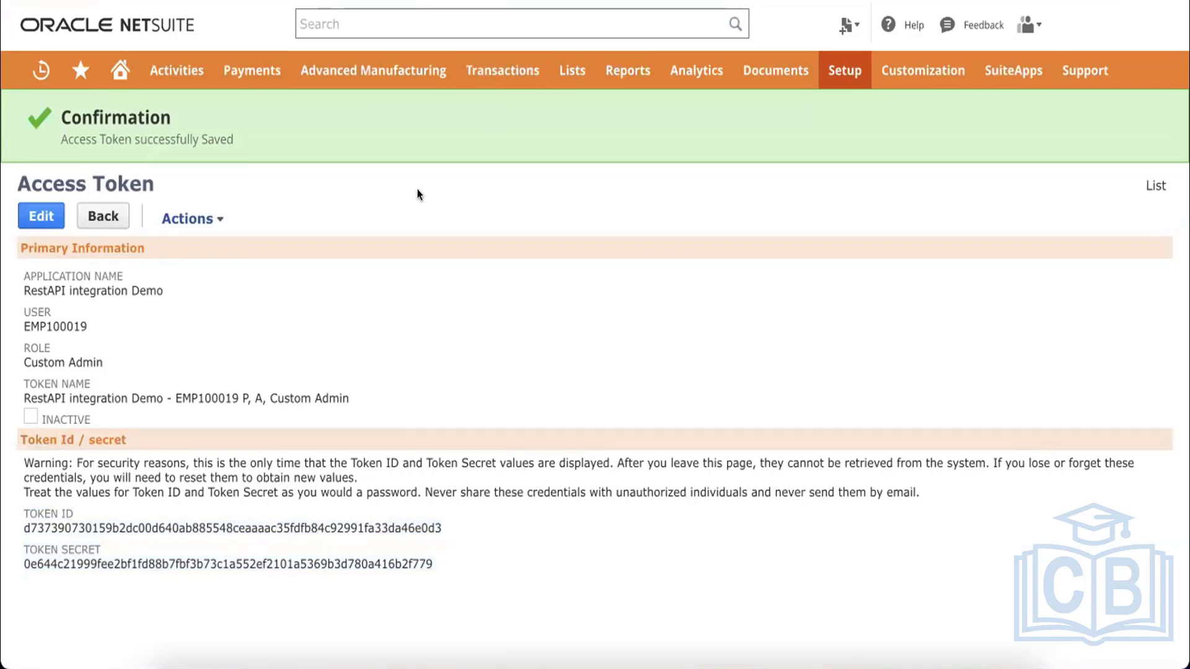
Switch back to Sublime Text and open asb_rs_sample_NS_Intg.js to review where its _get and post functions begin and end
left_click(818, 660)
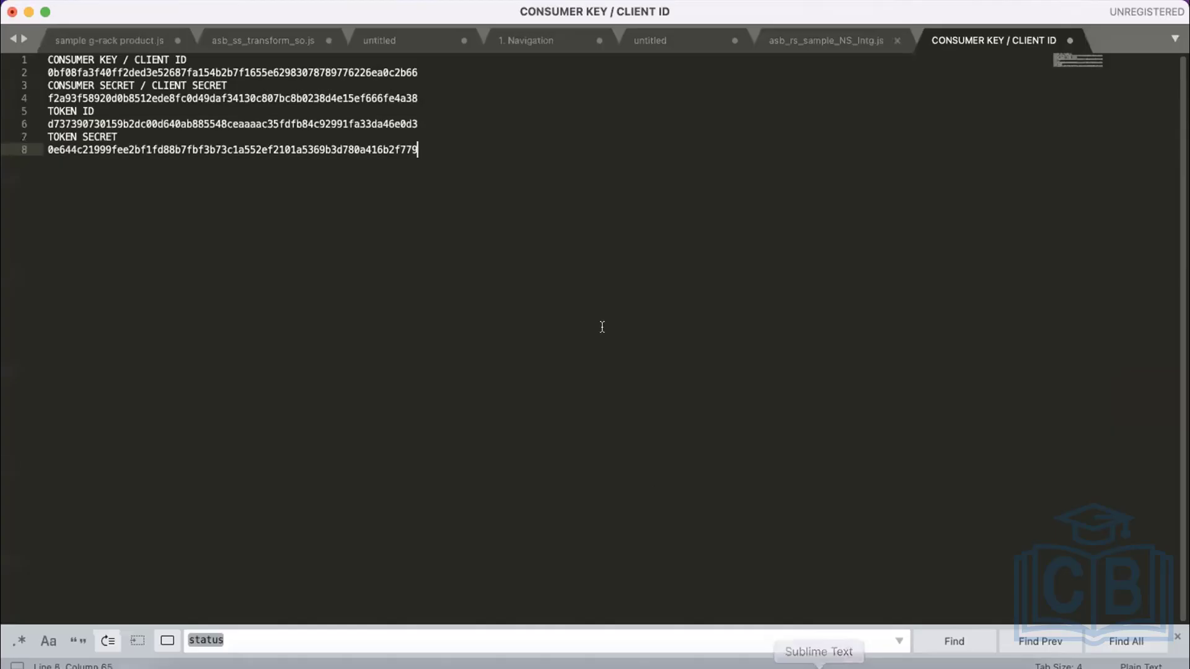
left_click(839, 41)
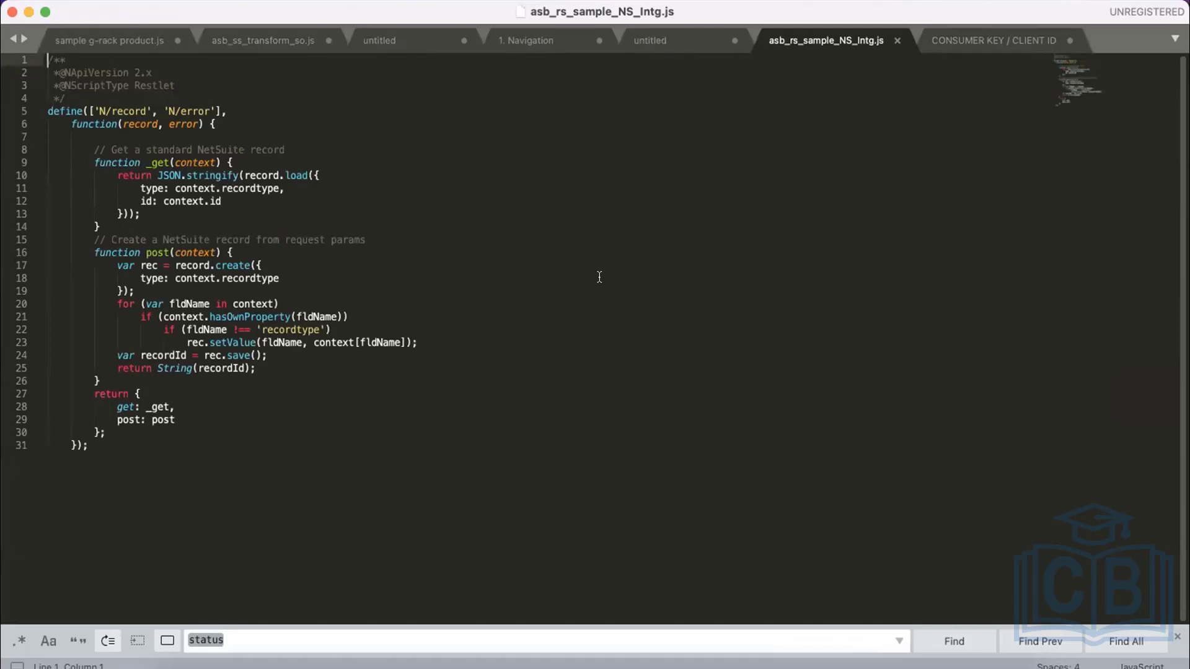
left_click(202, 162)
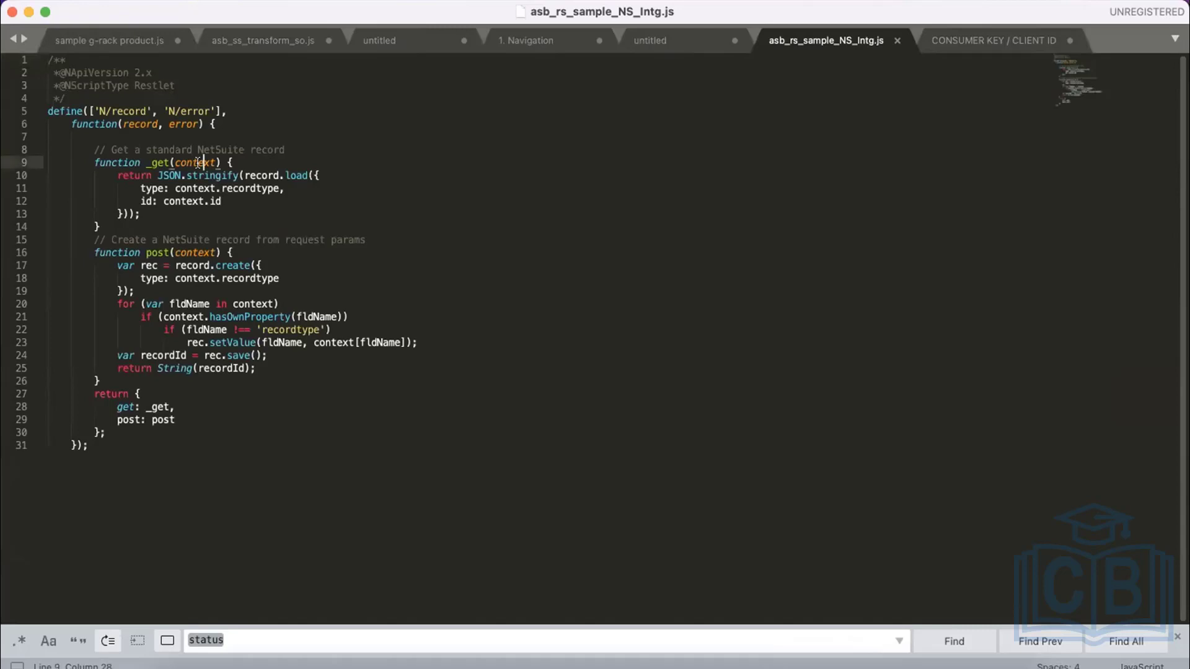
double_click(197, 163)
left_click(111, 220)
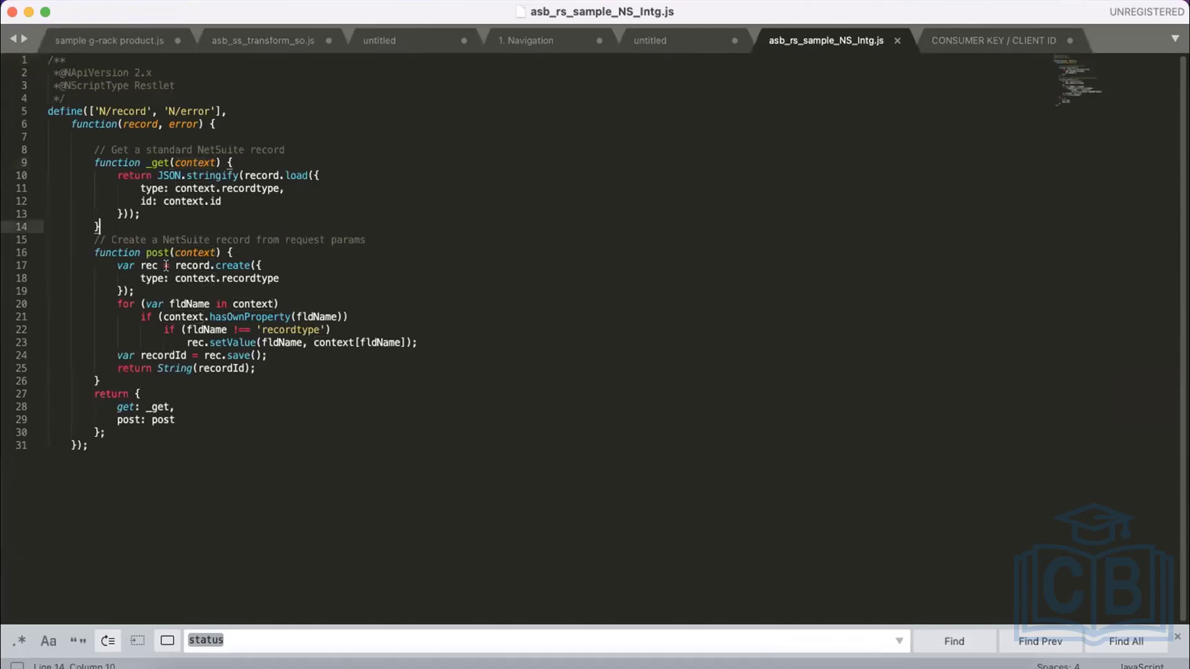
left_click(114, 377)
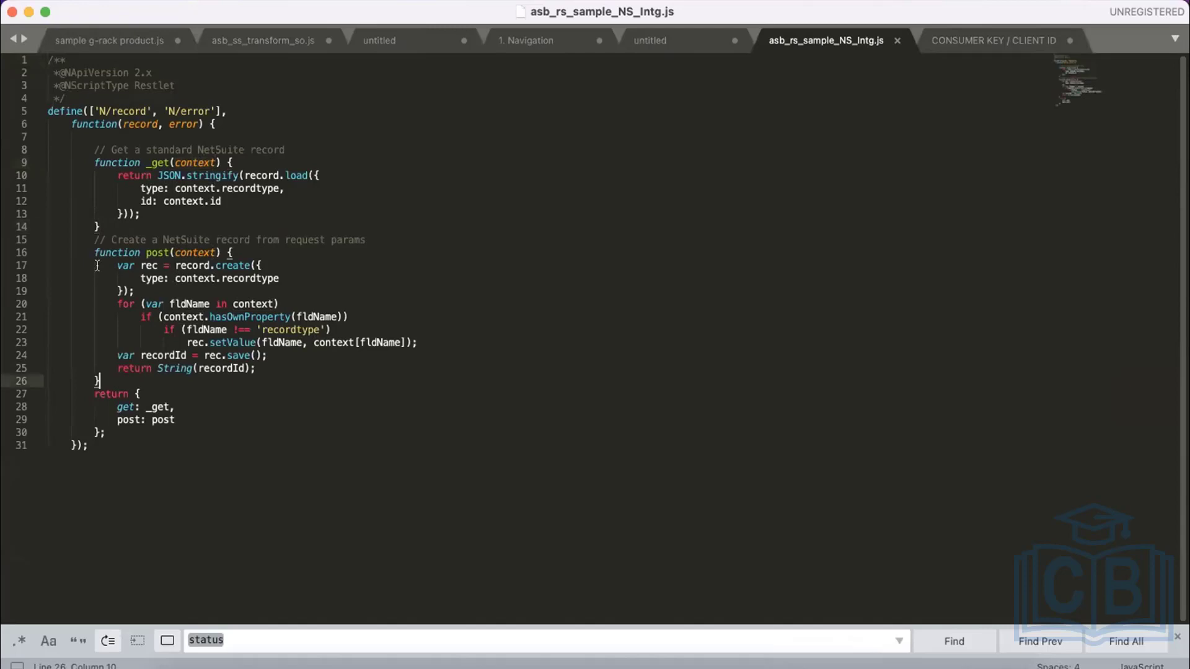
double_click(150, 150)
left_click(308, 145)
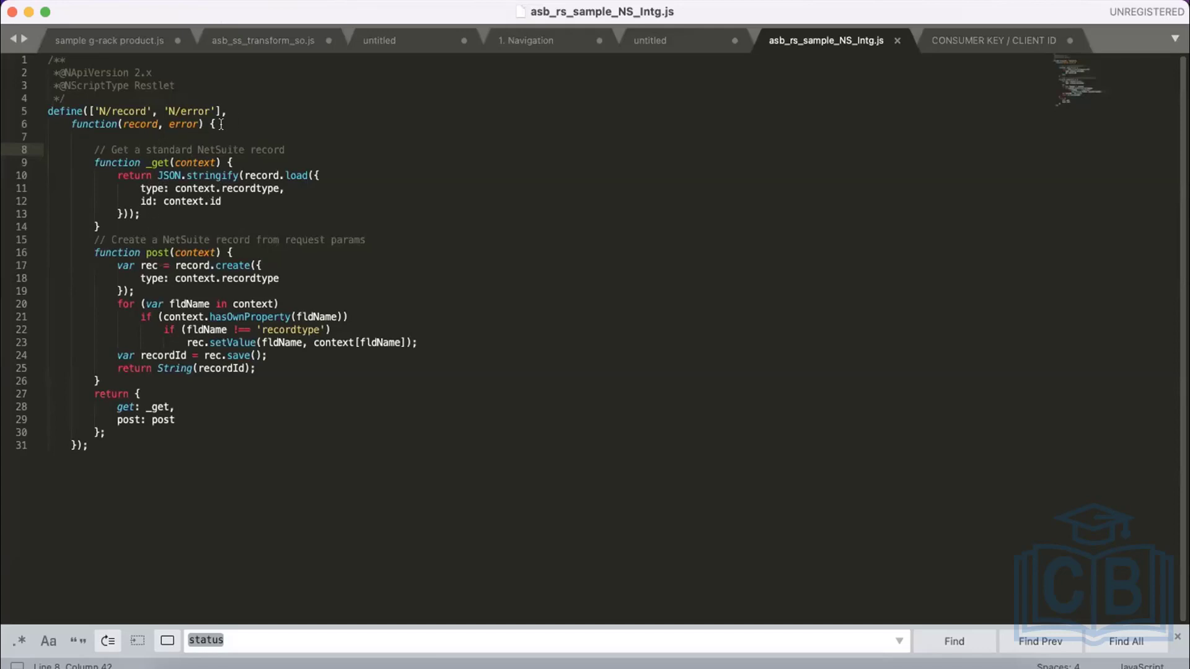
Examine the script's annotation header, the define module list, the main function's parameters and the extent of the _get block
left_click_drag(233, 121, 29, 61)
left_click(64, 107)
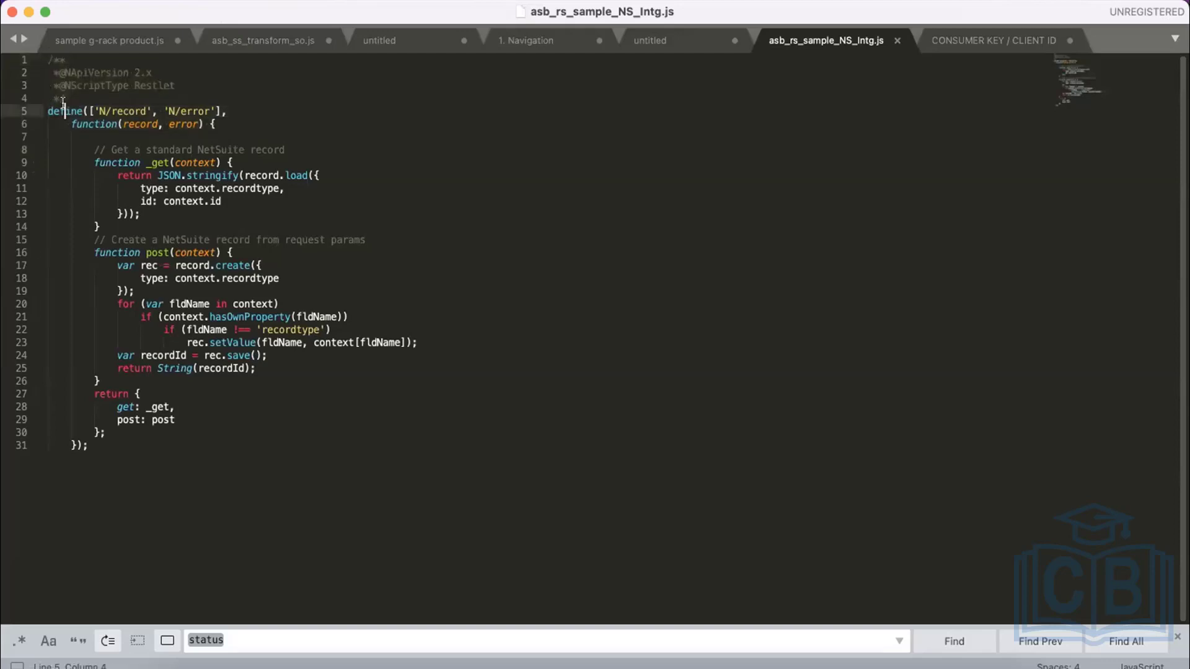
left_click(139, 110)
left_click(142, 123)
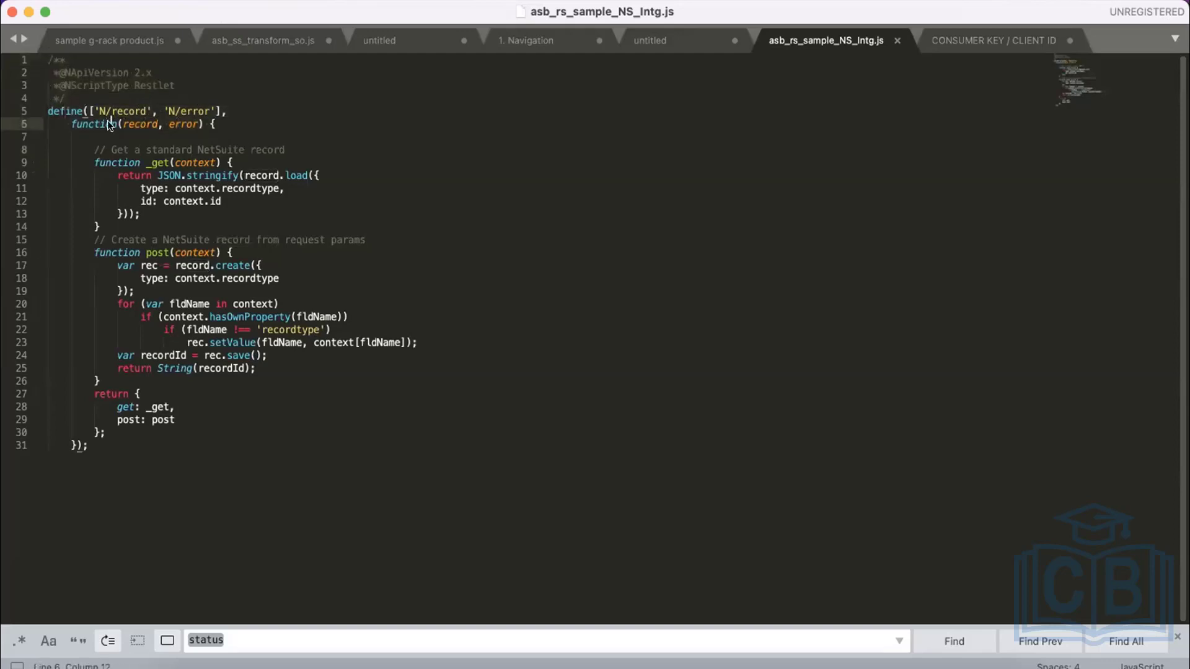
double_click(142, 123)
left_click(242, 121)
left_click_drag(94, 149, 96, 236)
left_click(95, 239)
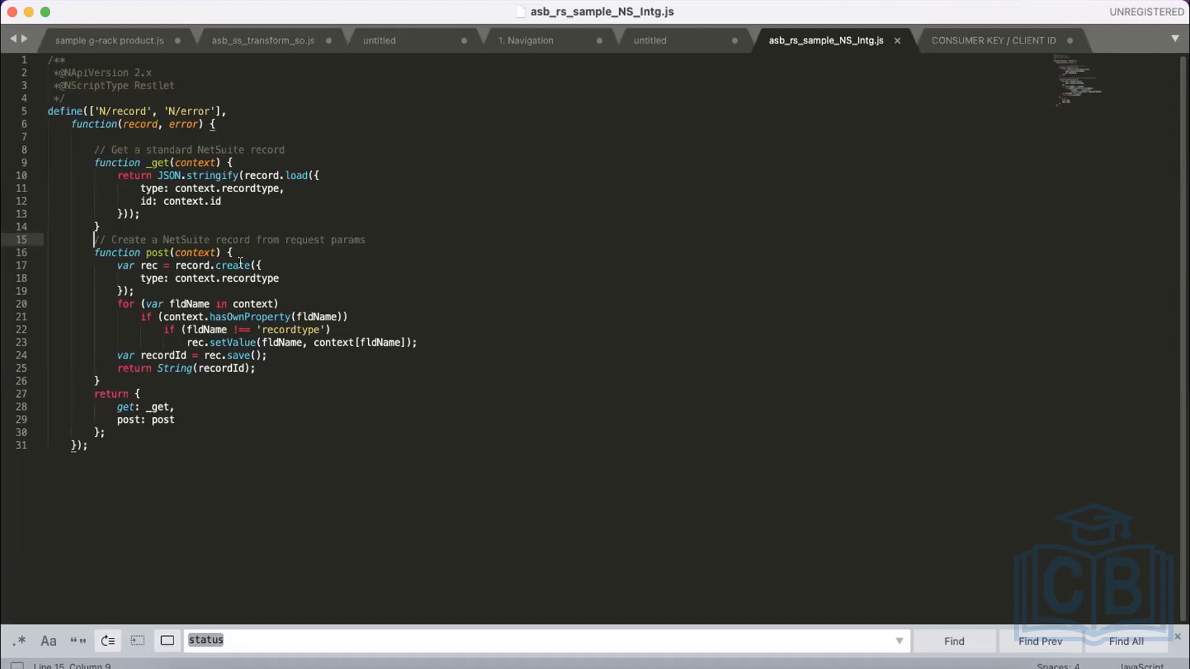
Examine how the _get function takes the recordtype and id from its context parameter to load a record
double_click(242, 190)
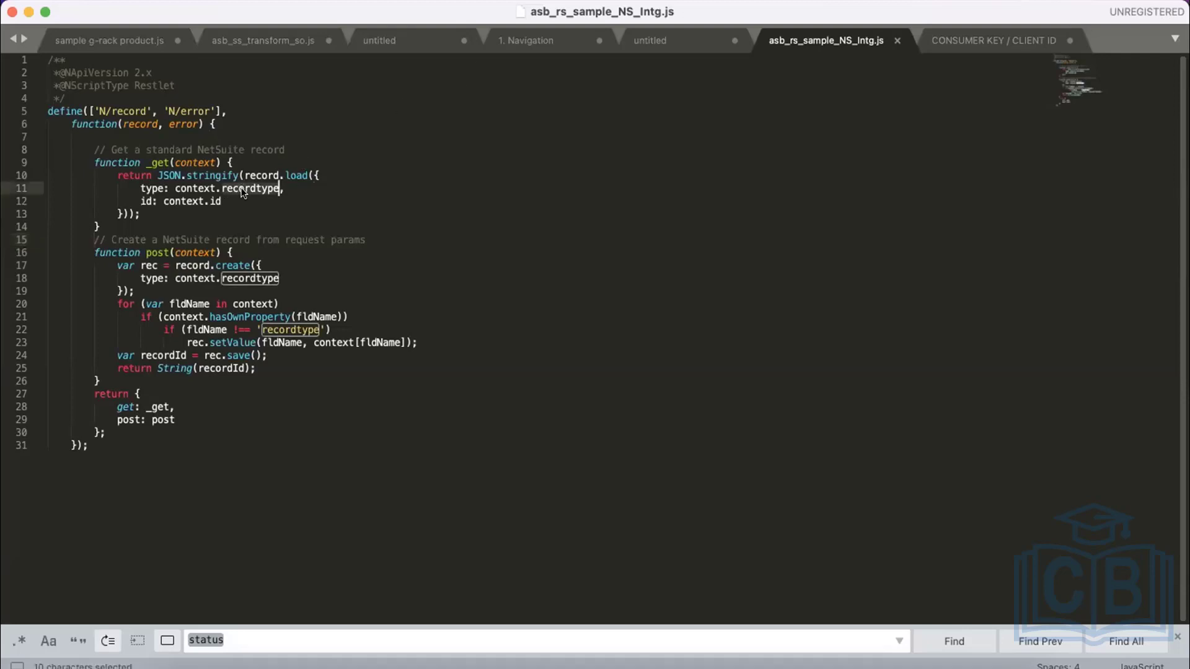
double_click(191, 208)
left_click(220, 203)
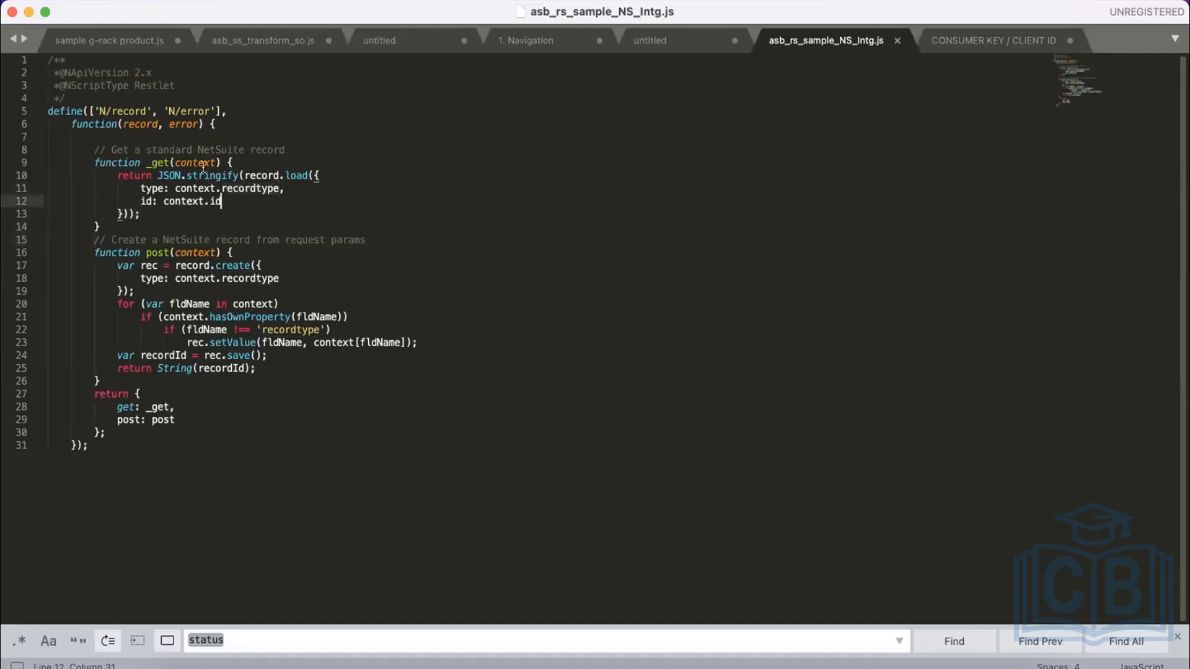
double_click(202, 164)
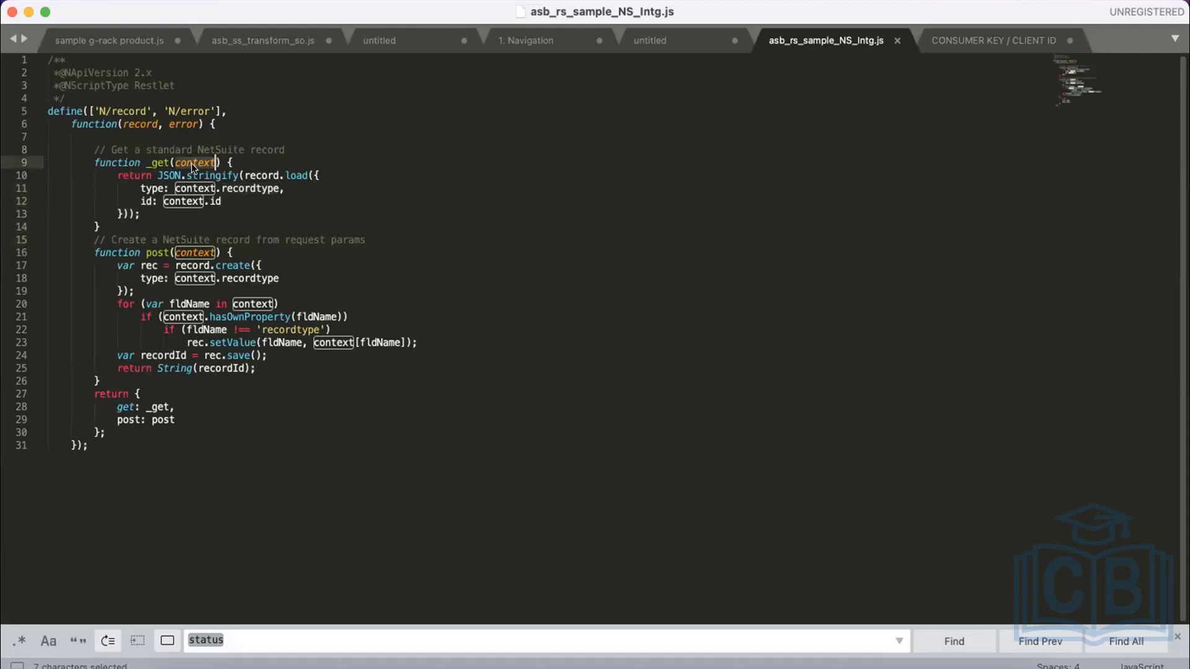
double_click(232, 188)
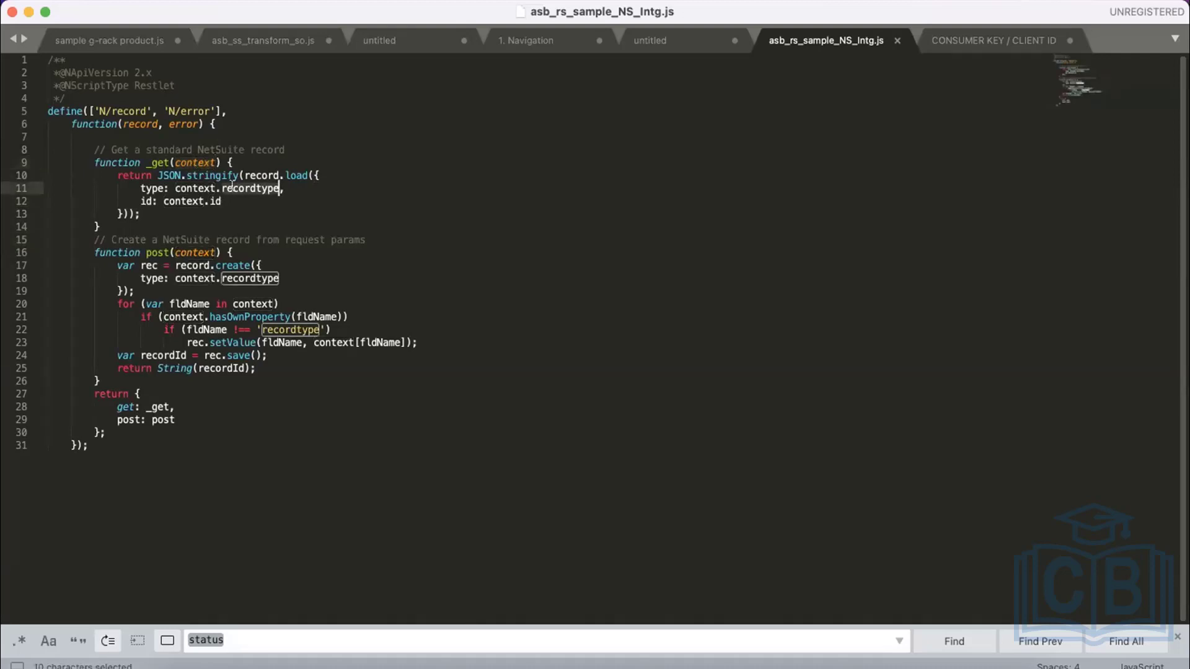
left_click(220, 199)
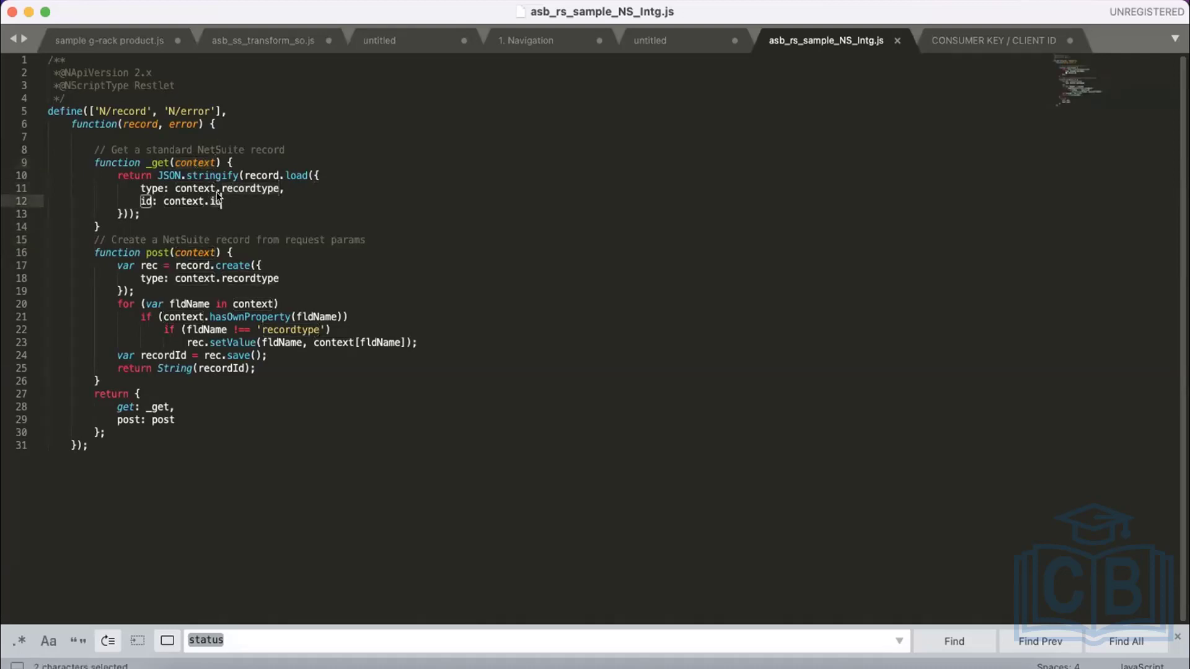
left_click(163, 209)
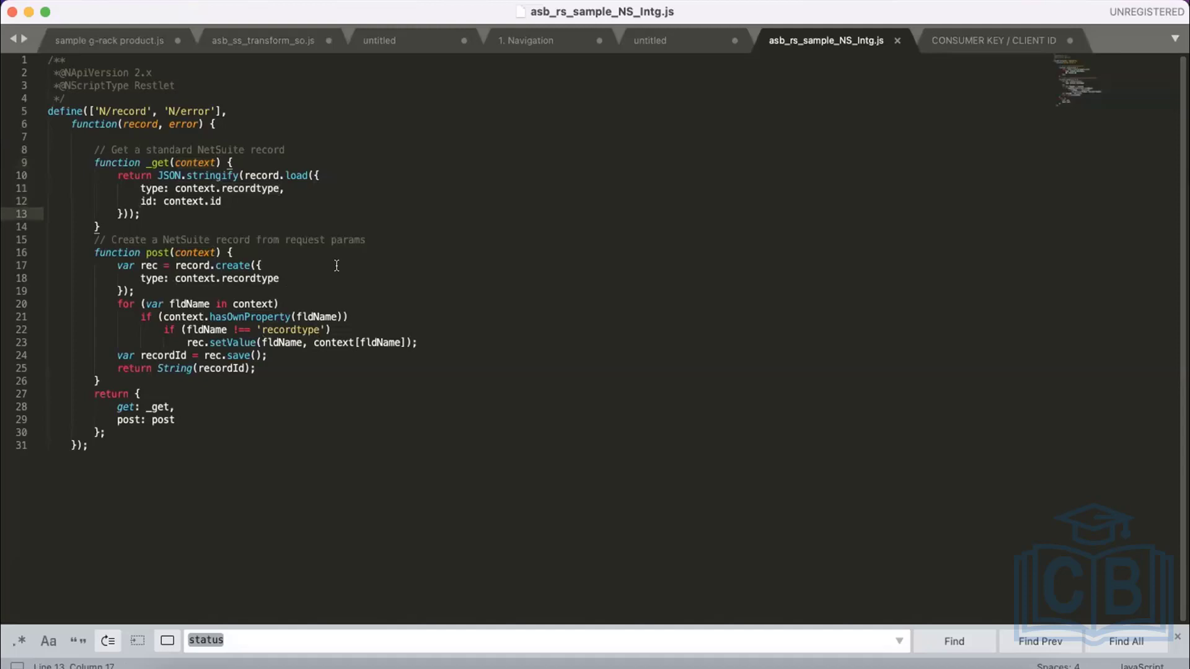
Examine how the post function's context parameter supplies the recordtype for the record.create call
double_click(205, 252)
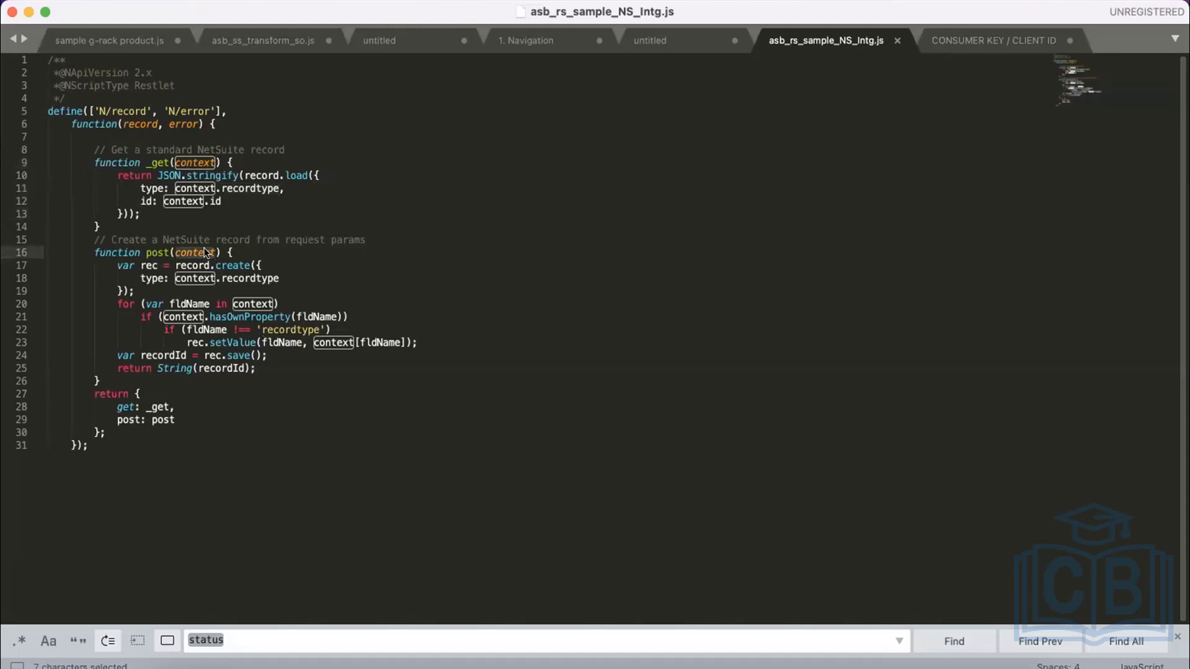
left_click(250, 277)
double_click(250, 277)
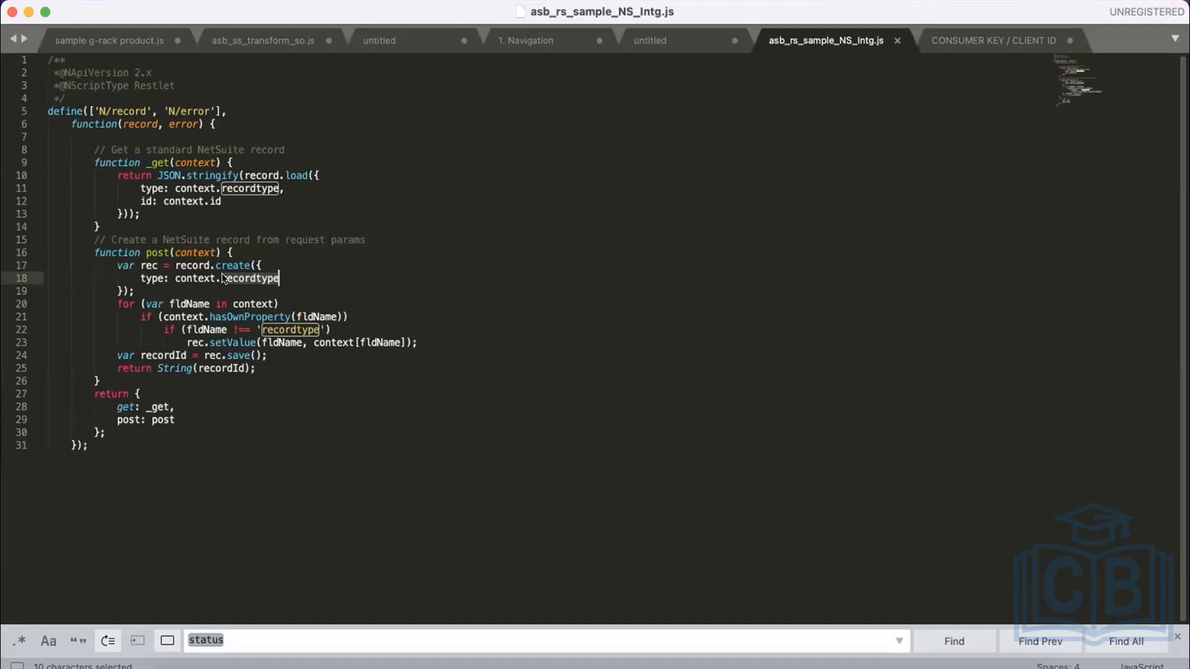
double_click(183, 263)
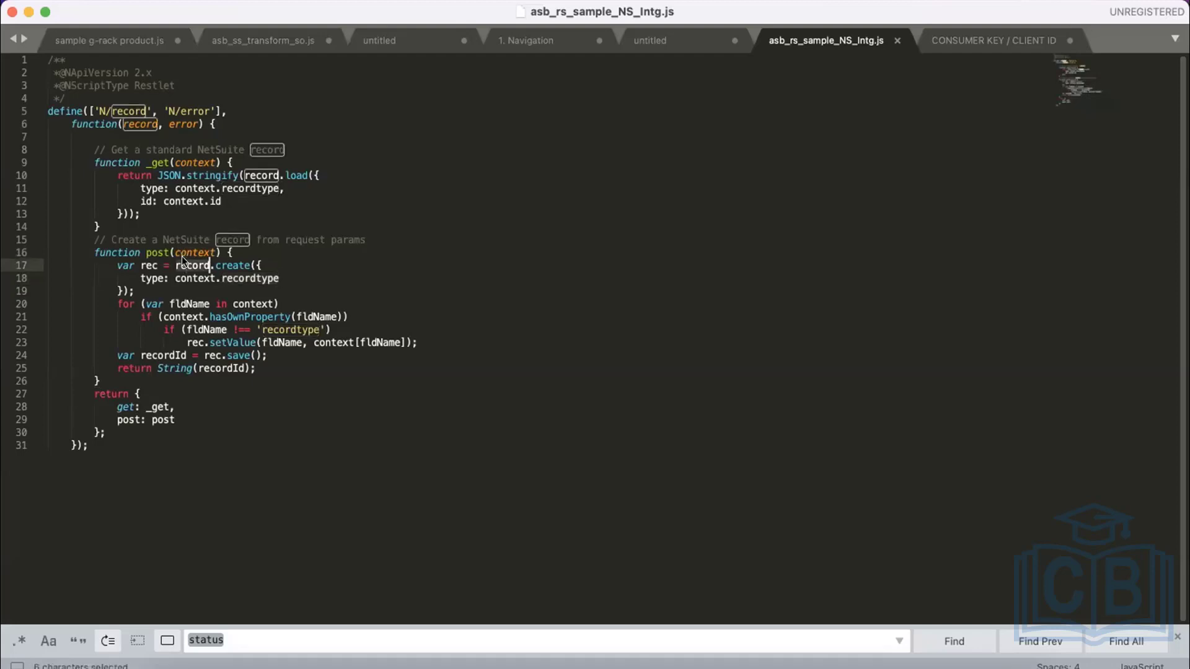
double_click(186, 253)
left_click(238, 266)
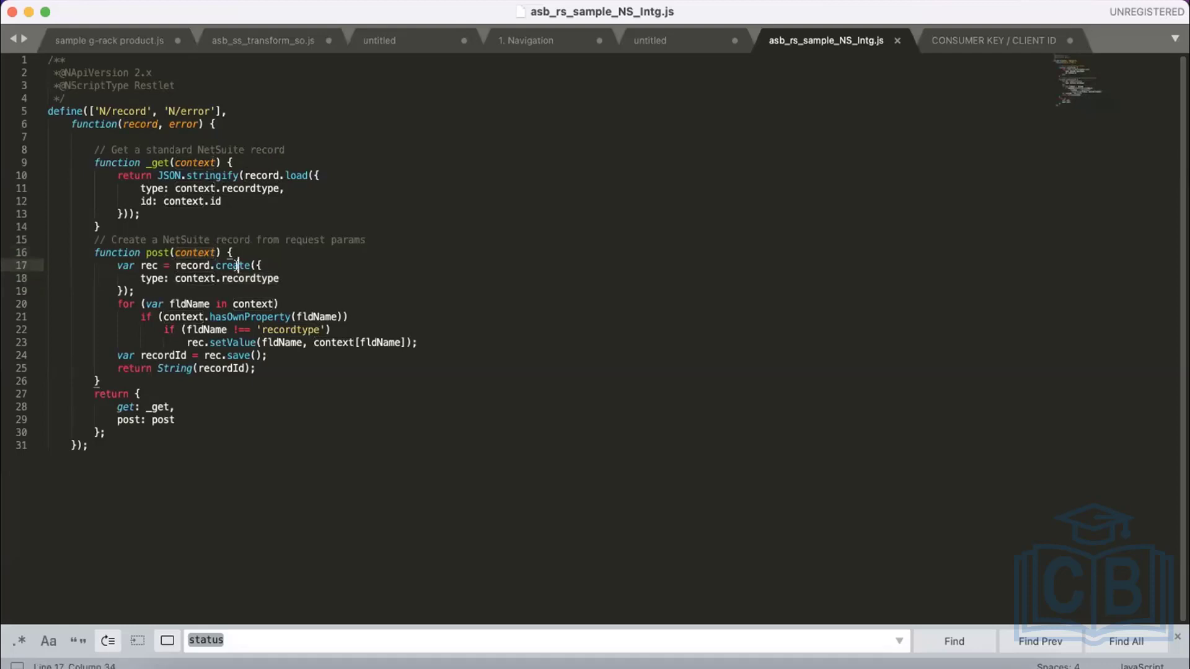
left_click(261, 265)
double_click(181, 250)
key("Down")
double_click(192, 266)
double_click(230, 266)
double_click(229, 279)
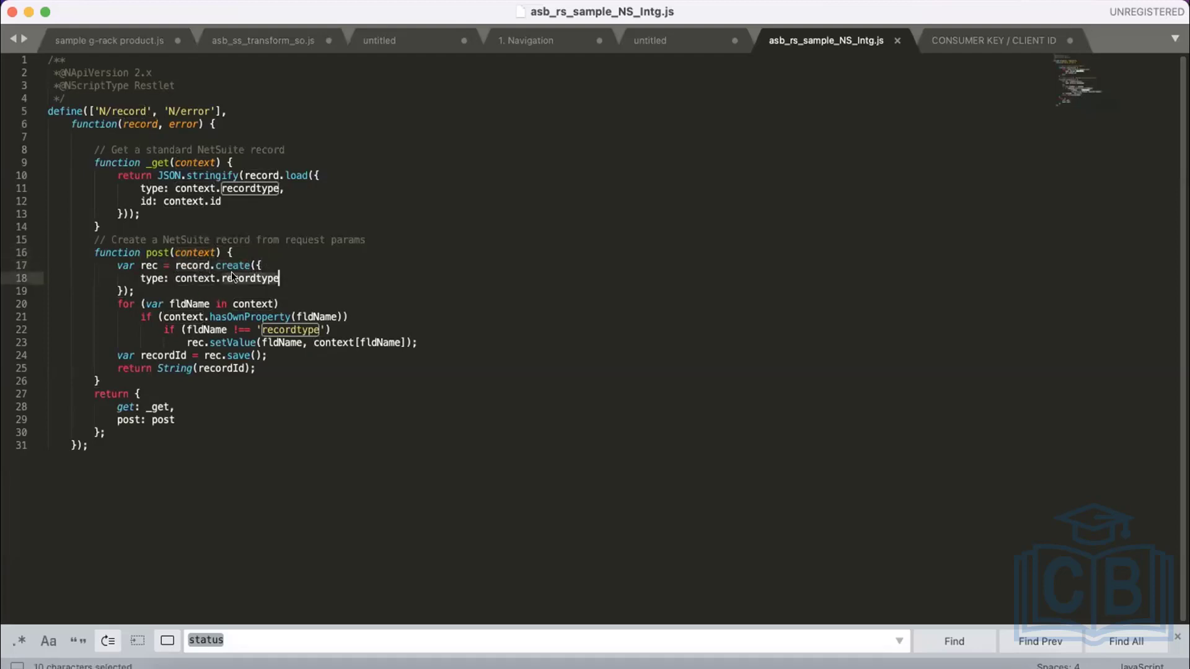
double_click(194, 252)
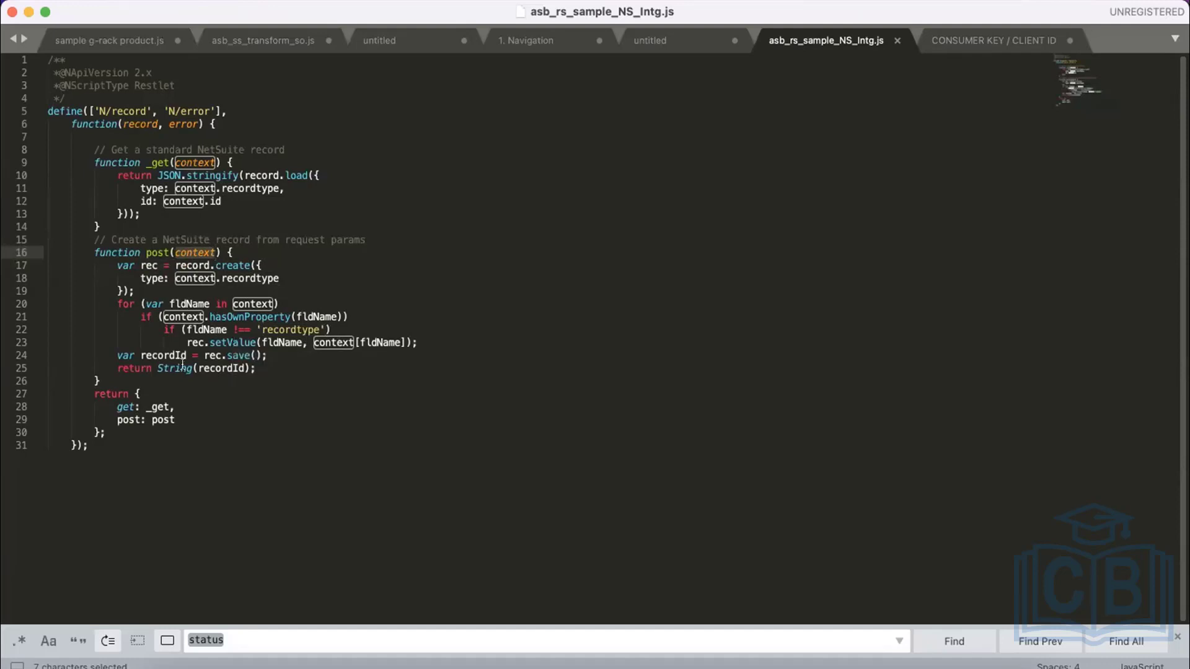
Examine the recordId returned by the post function and the full extent of that function
double_click(234, 368)
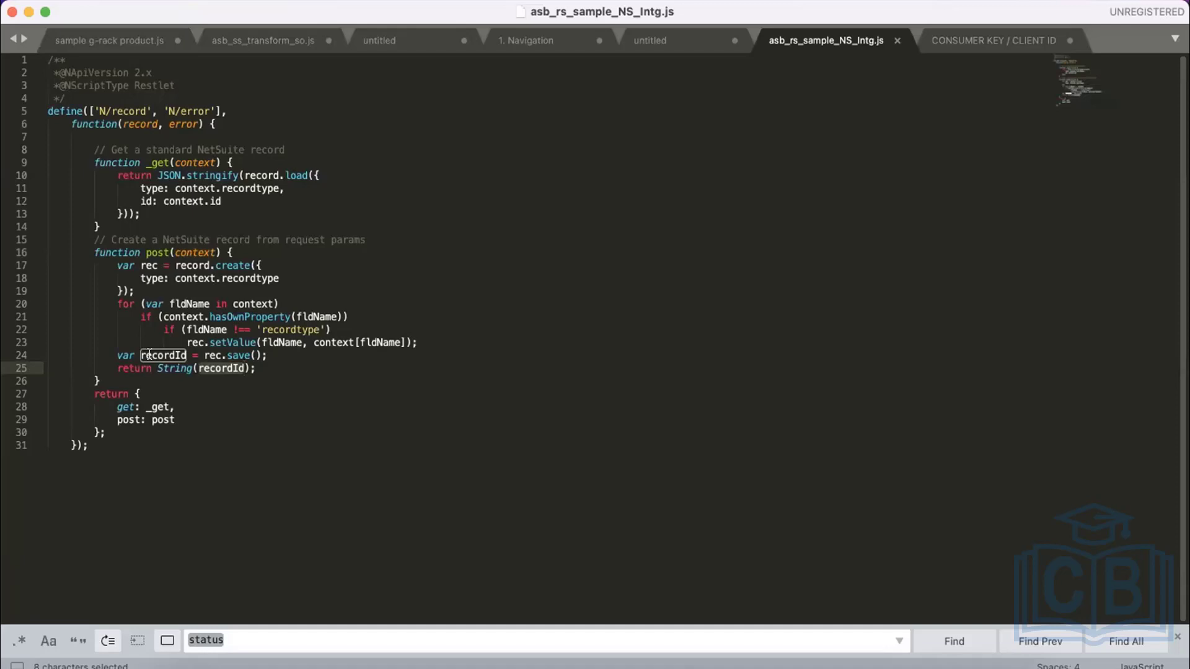
left_click(101, 377)
left_click_drag(101, 376, 91, 251)
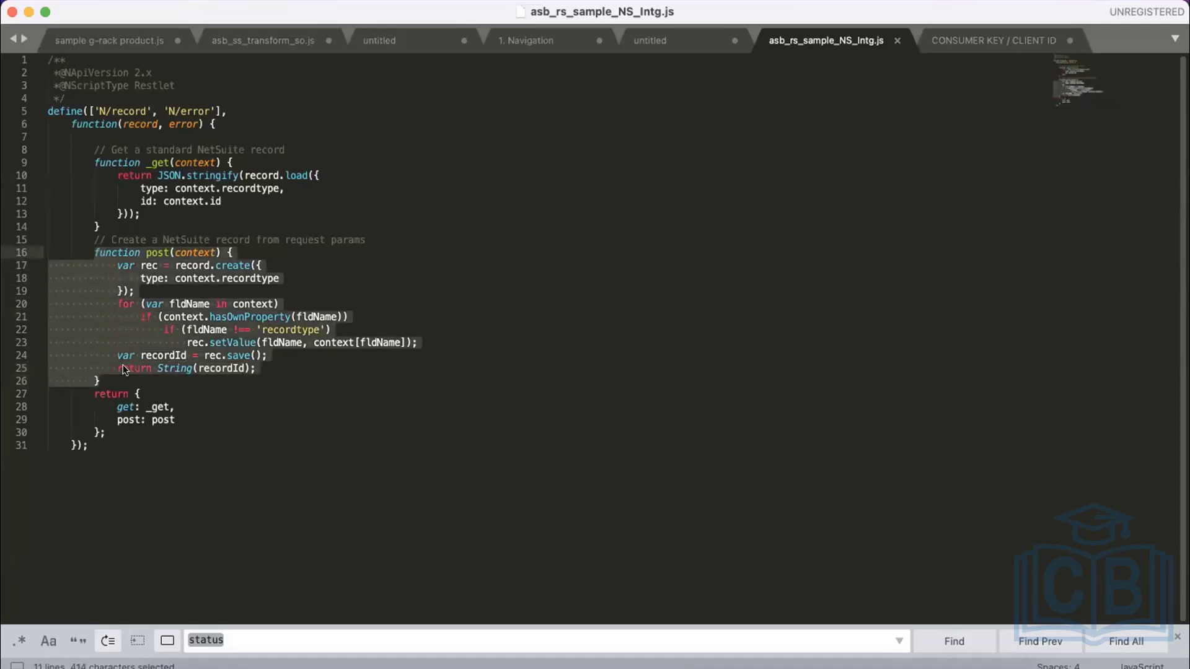
left_click(124, 377)
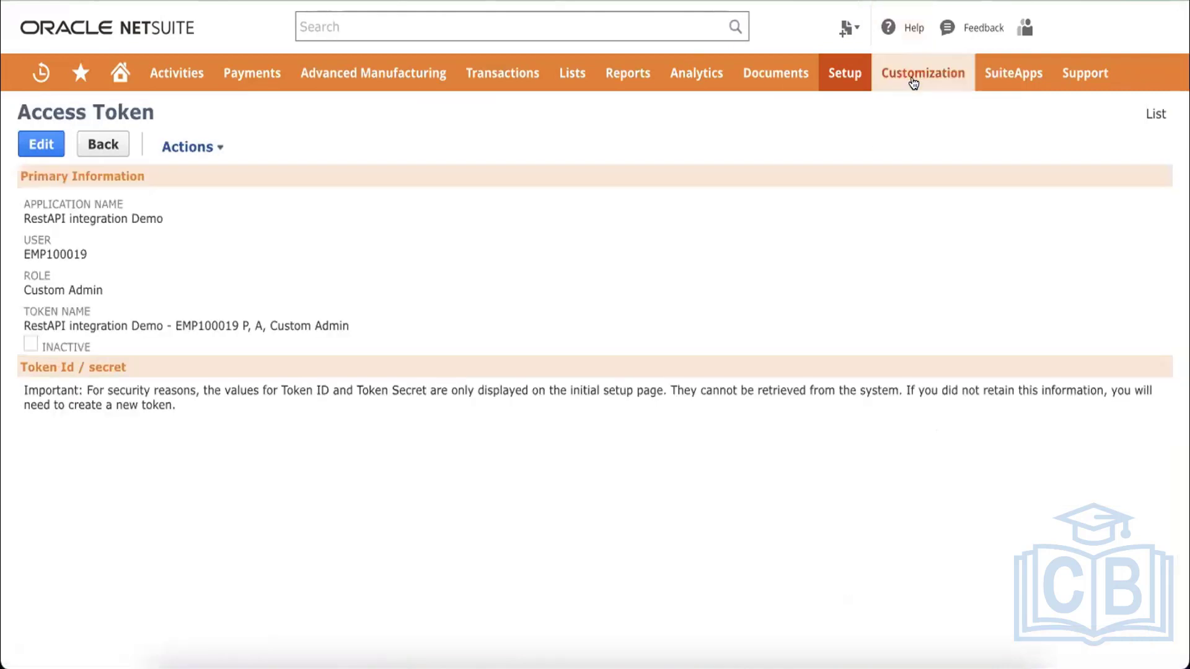
Open the list of scripts and filter it to show only the RESTlet type
mouse_move(914, 81)
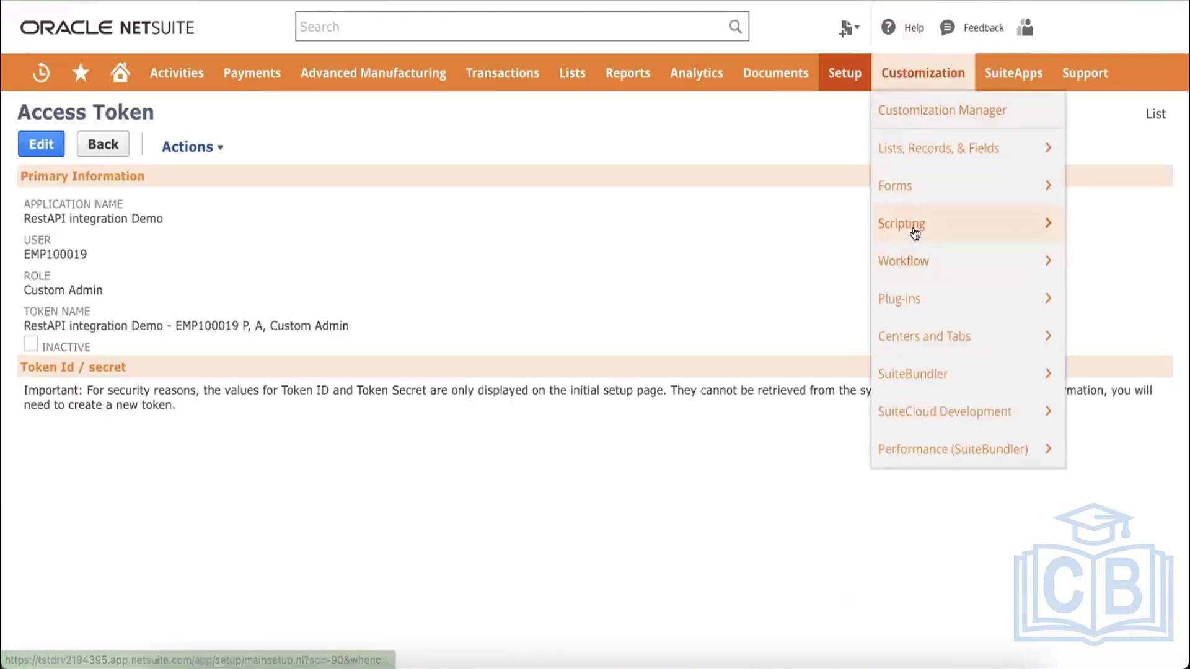
mouse_move(913, 229)
left_click(776, 234)
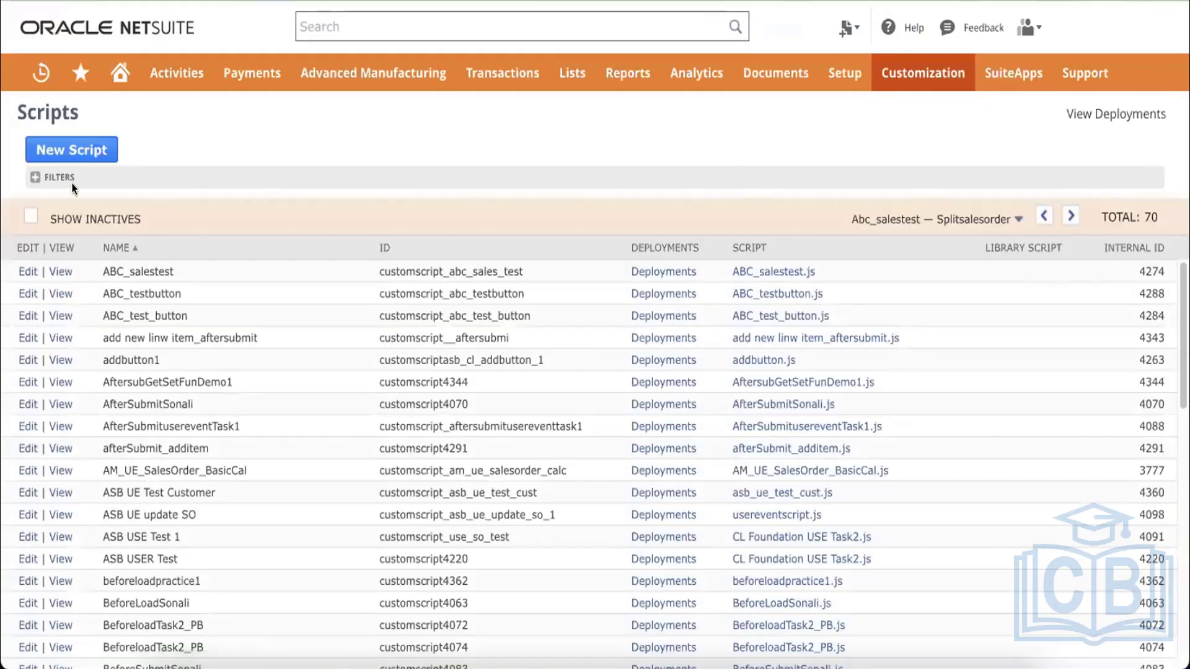
left_click(73, 188)
left_click(114, 224)
type("RESTlet")
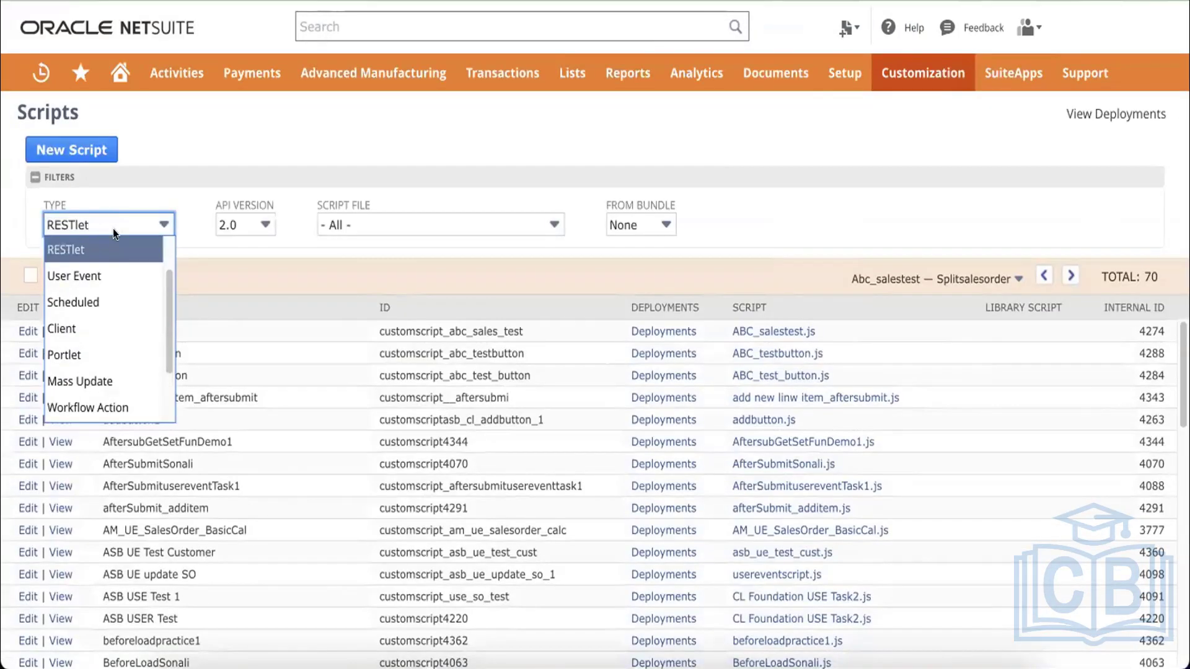
left_click(99, 241)
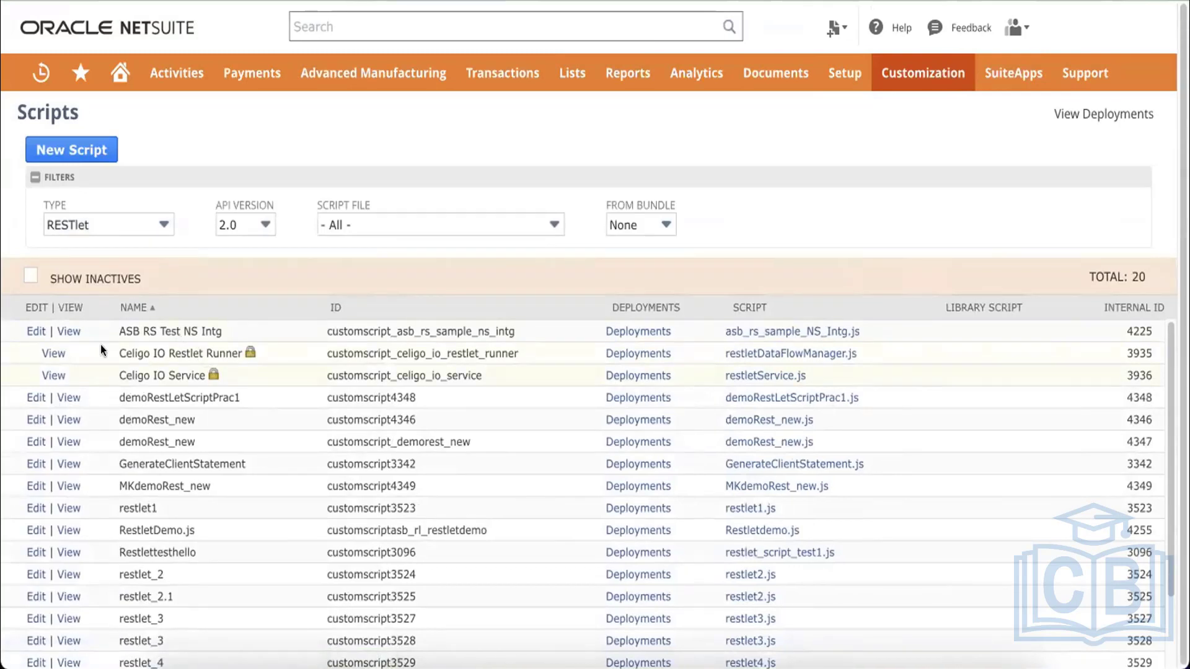
Open the ASB RS Test NS Intg script record and review its script file asb_rs_sample_NS_Intg.js, deployments and enabled functions
left_click(69, 333)
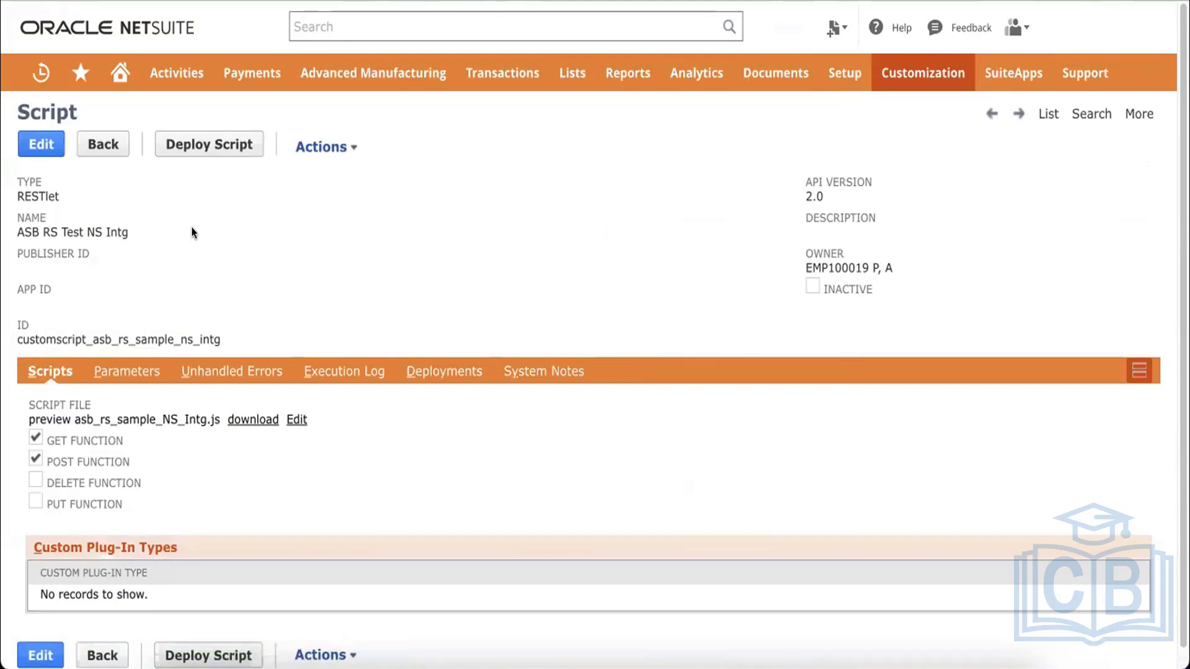
left_click(162, 421)
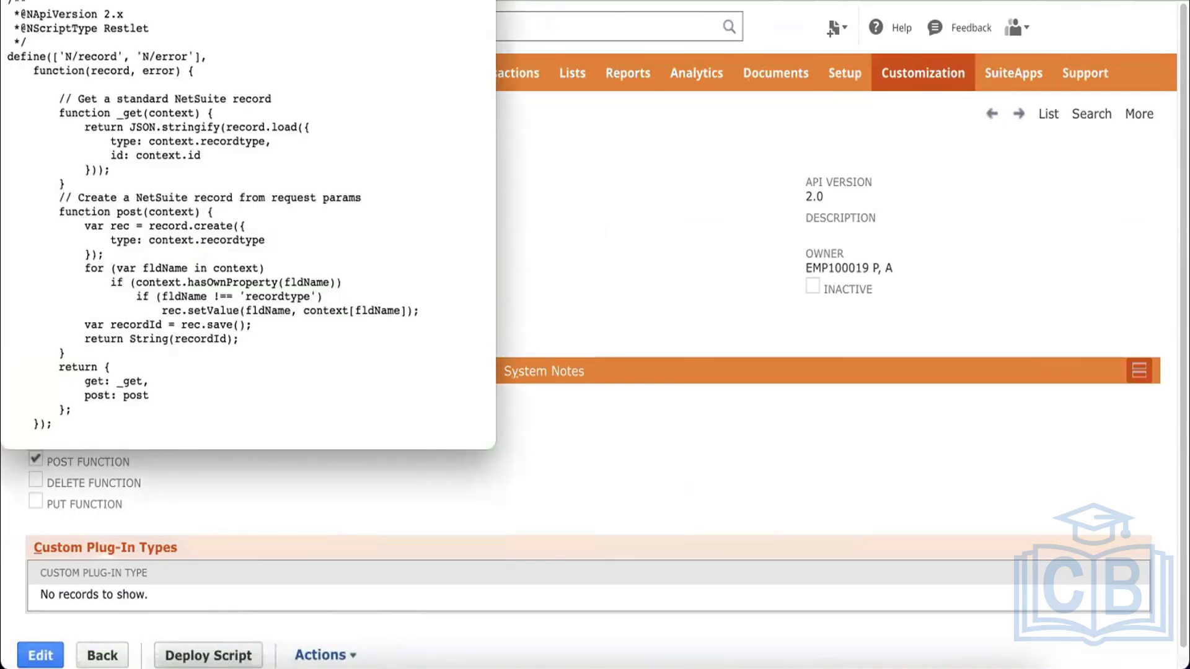
left_click(414, 373)
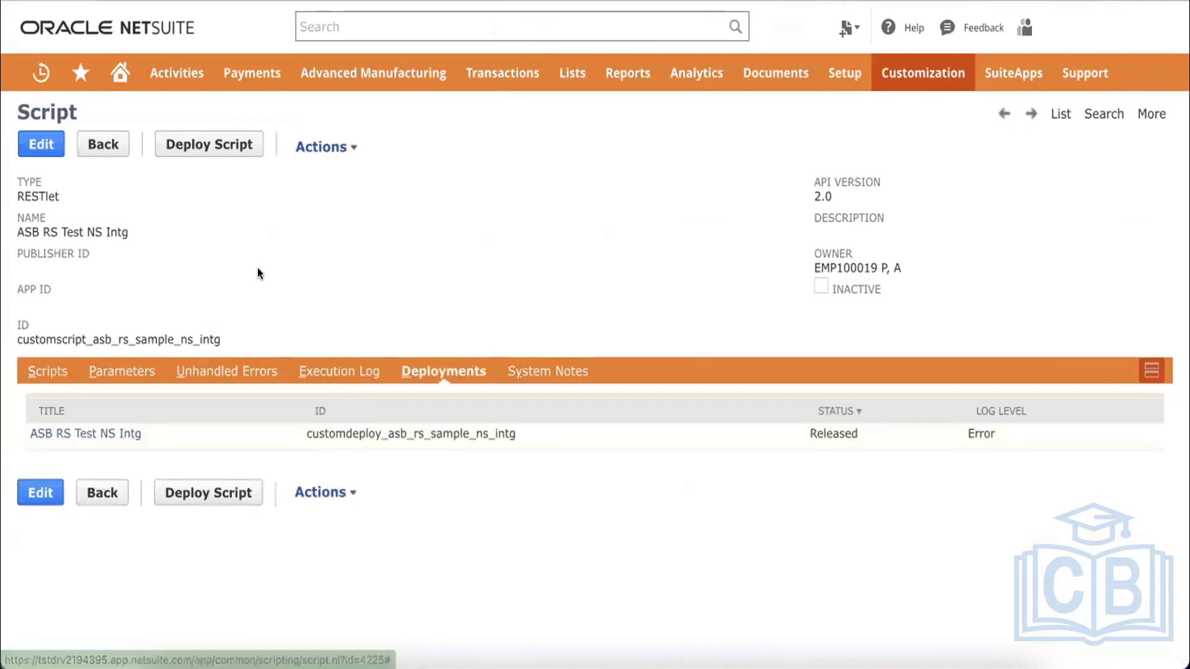
left_click(38, 373)
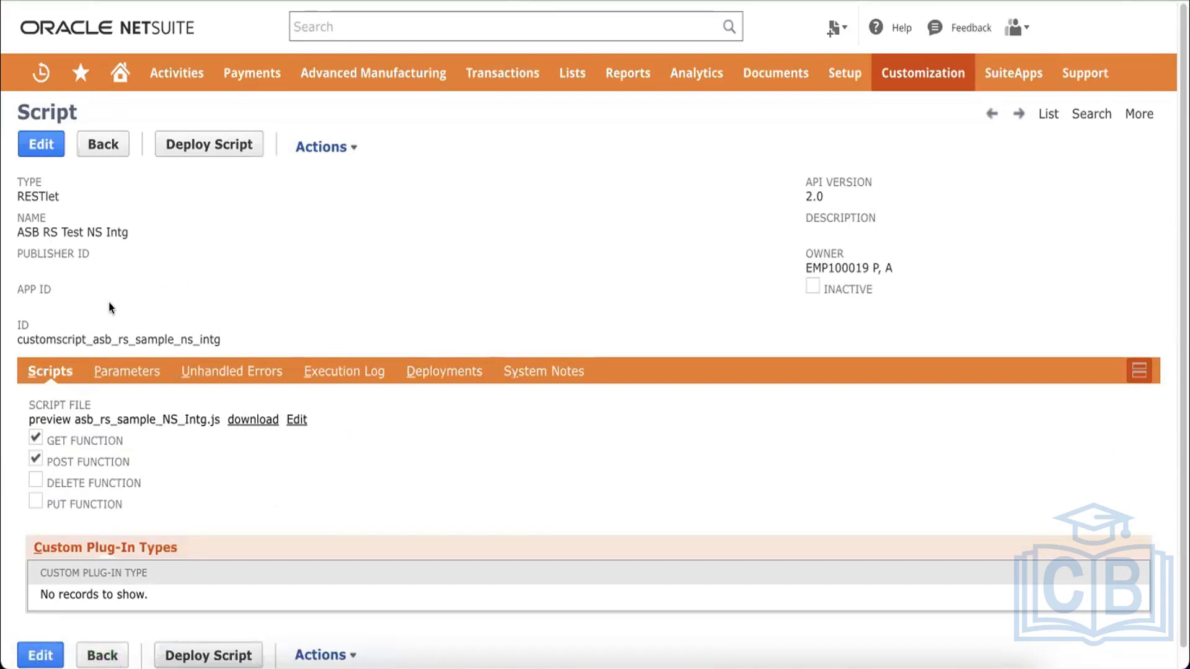
Open the script's ASB RS Test NS Intg deployment for editing and set its log level to Debug
left_click(437, 371)
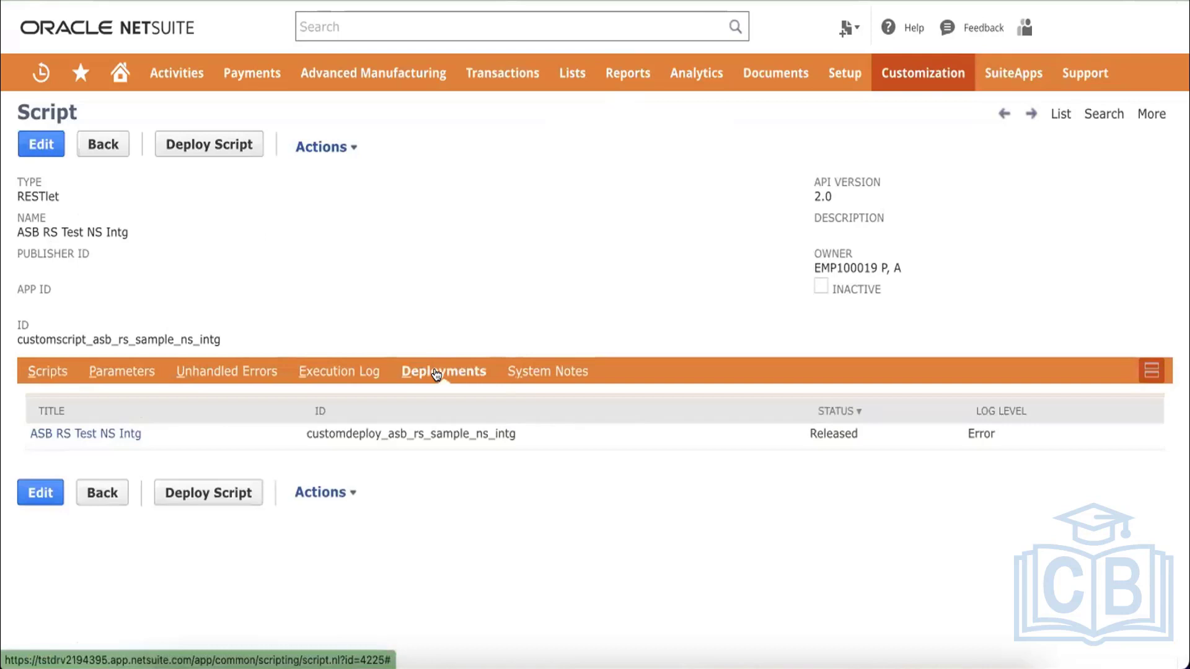
left_click(134, 432)
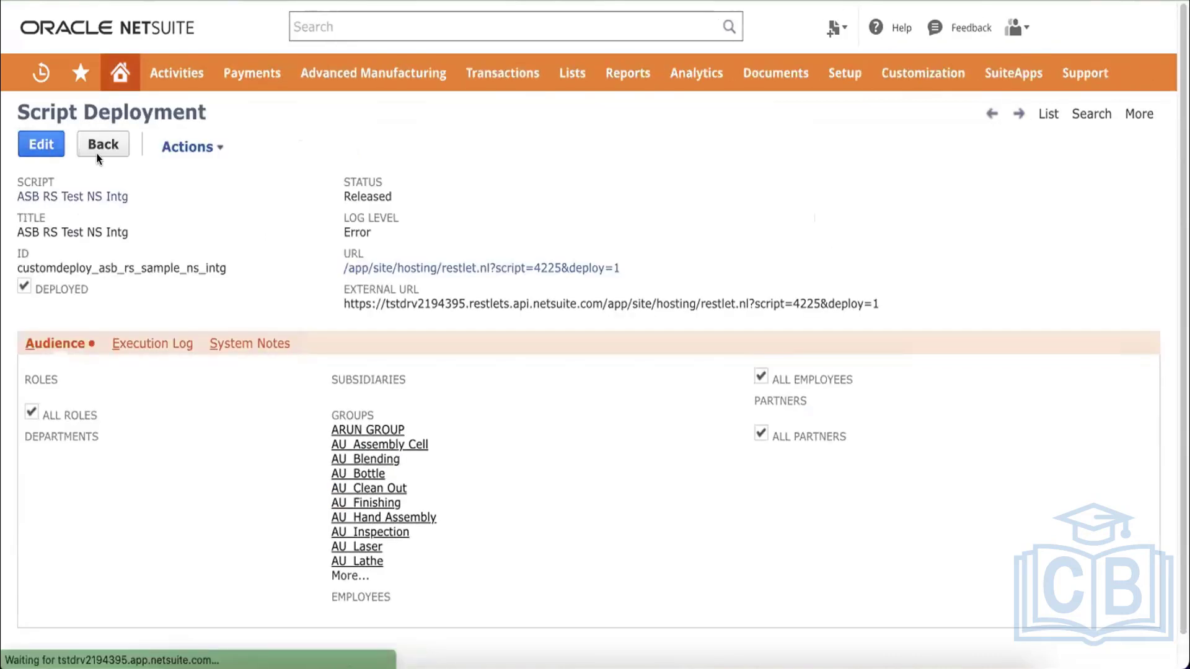
left_click(509, 248)
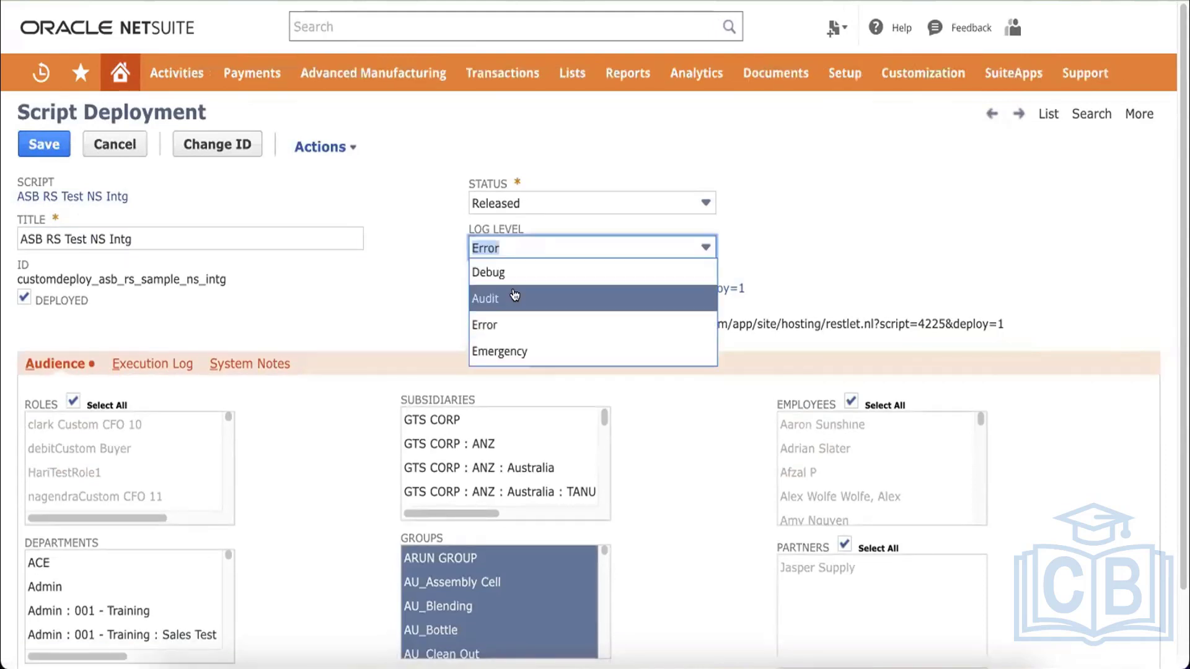
left_click(484, 272)
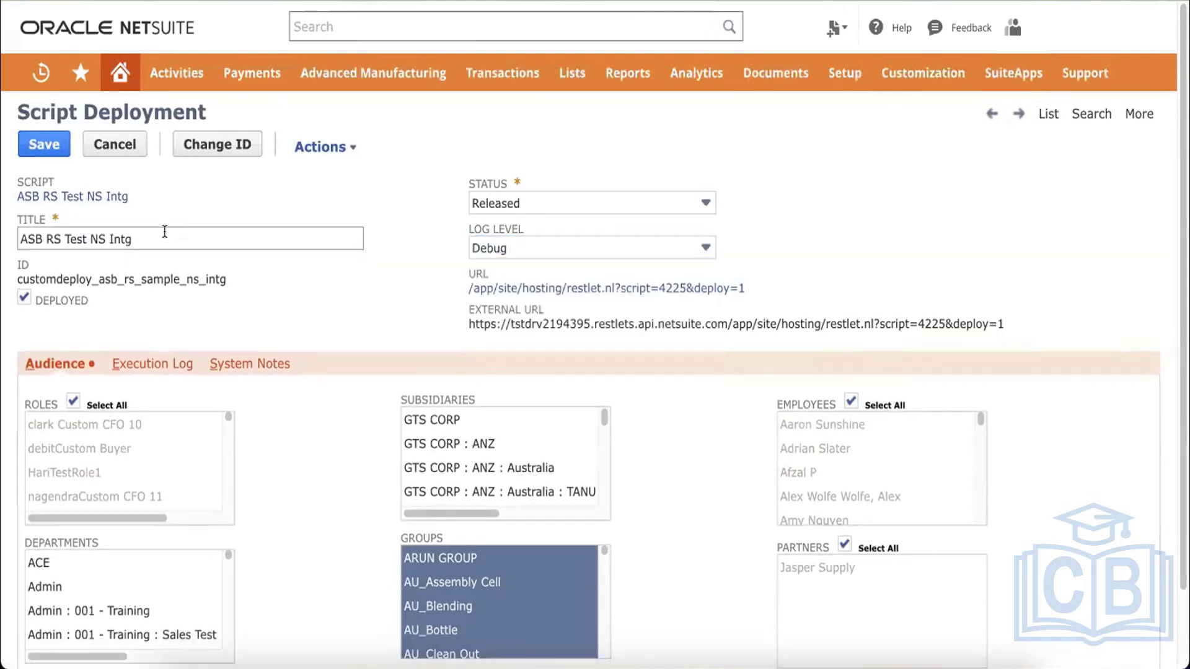
Examine the deployment's title, ID, status, log level and audience settings
double_click(92, 233)
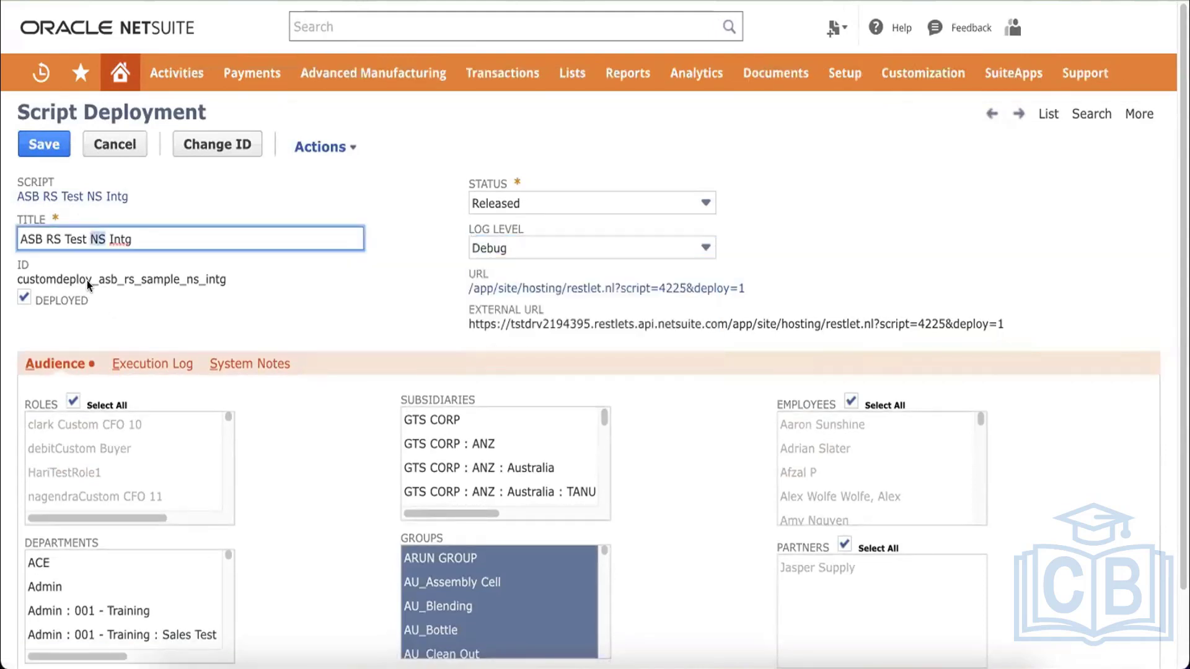
left_click_drag(86, 281, 217, 262)
left_click(244, 284)
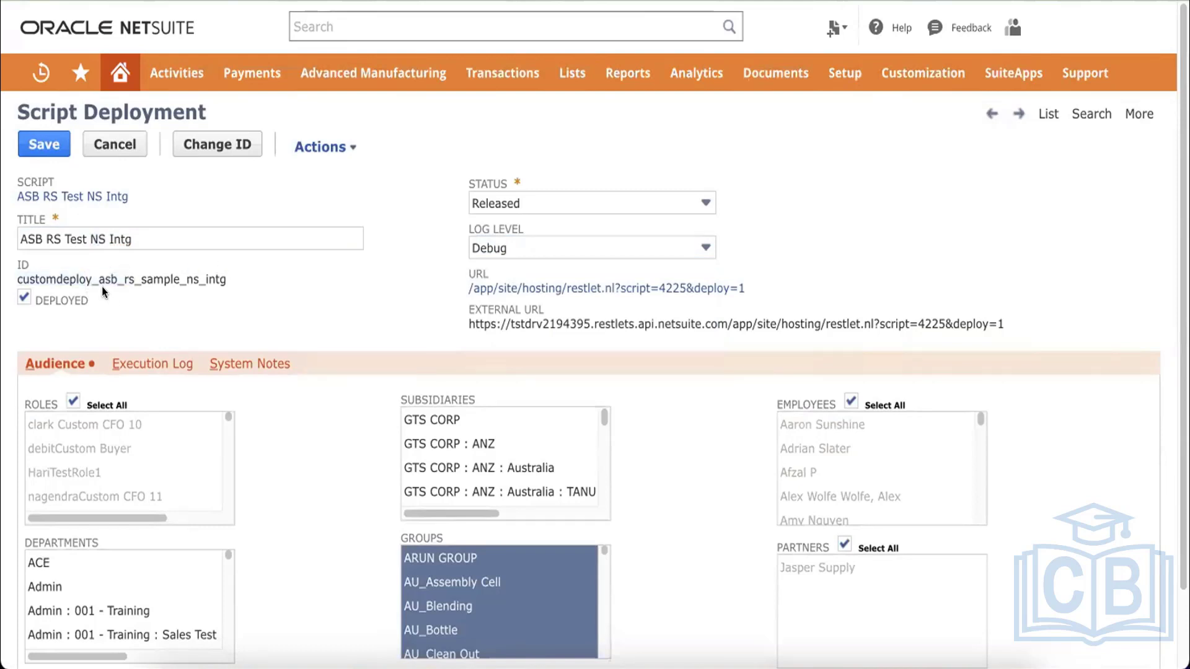
left_click(576, 202)
left_click(576, 202)
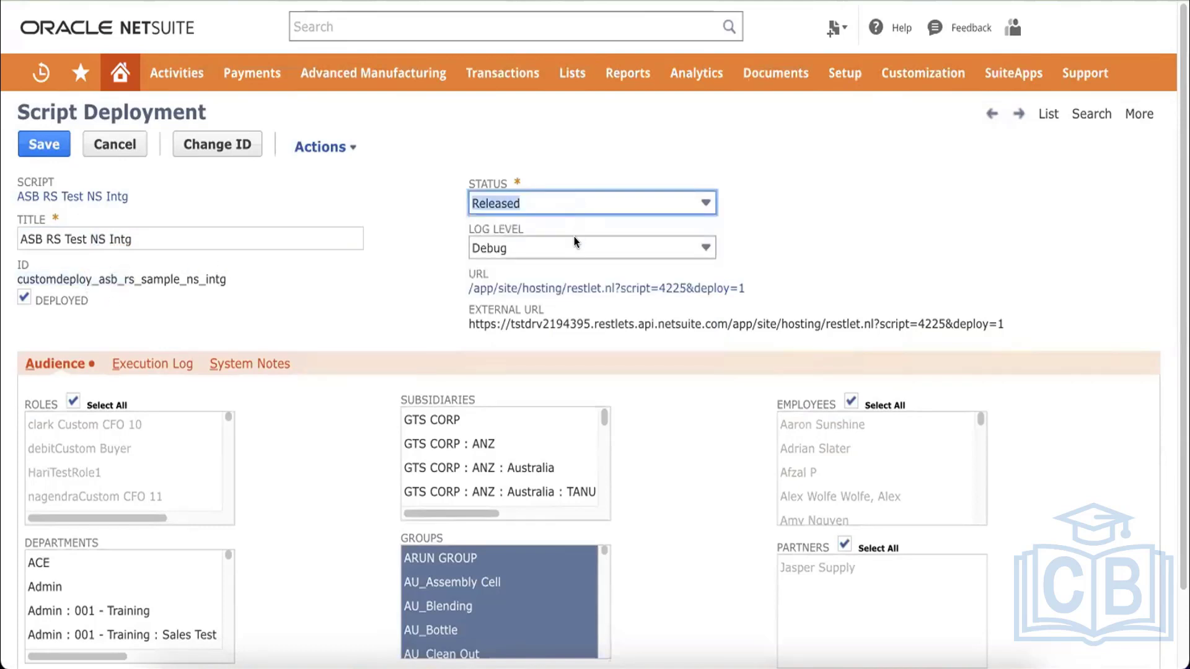
left_click(575, 242)
left_click(575, 243)
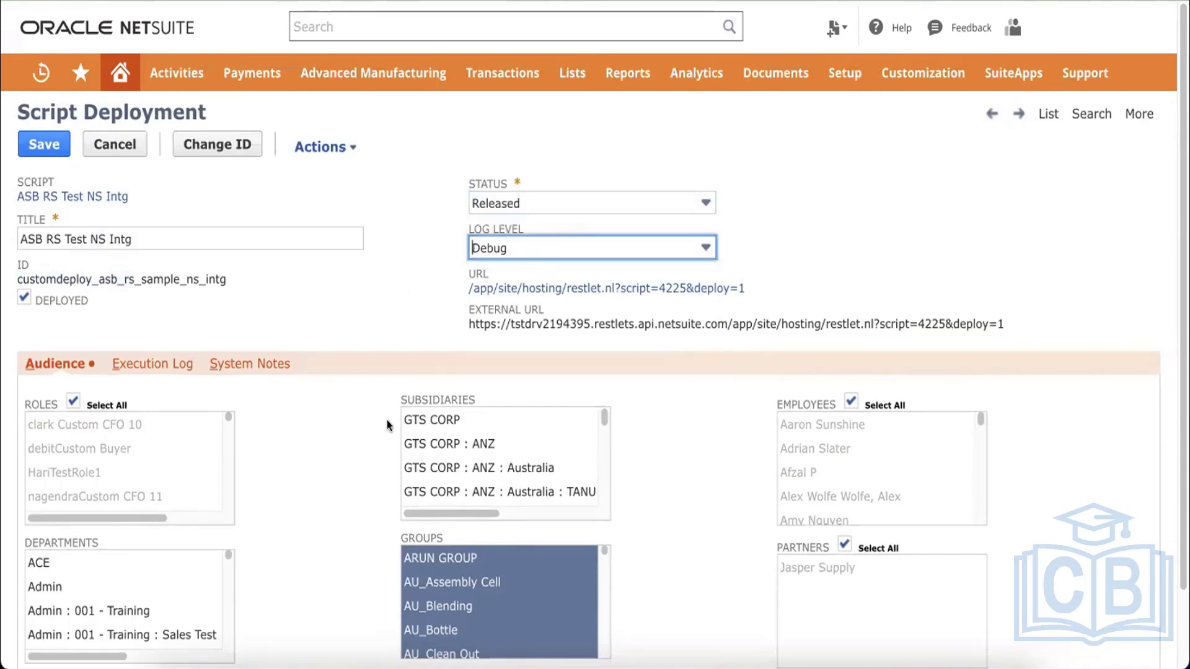
scroll(389, 425, "down", 3)
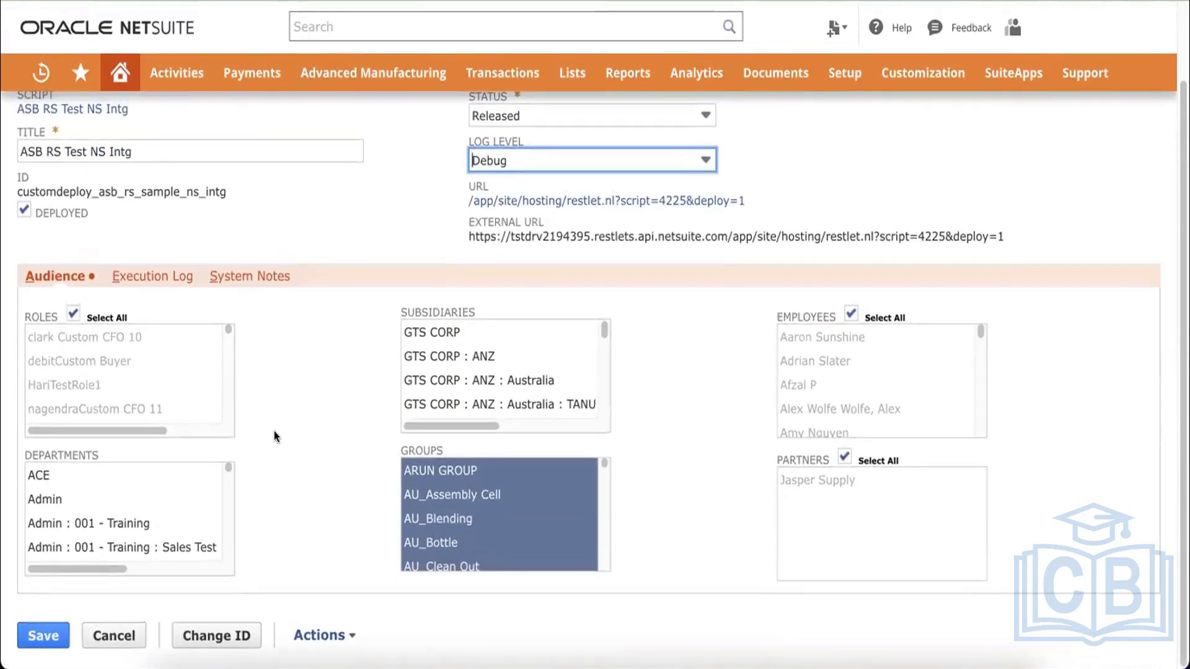
scroll(274, 430, "up", 3)
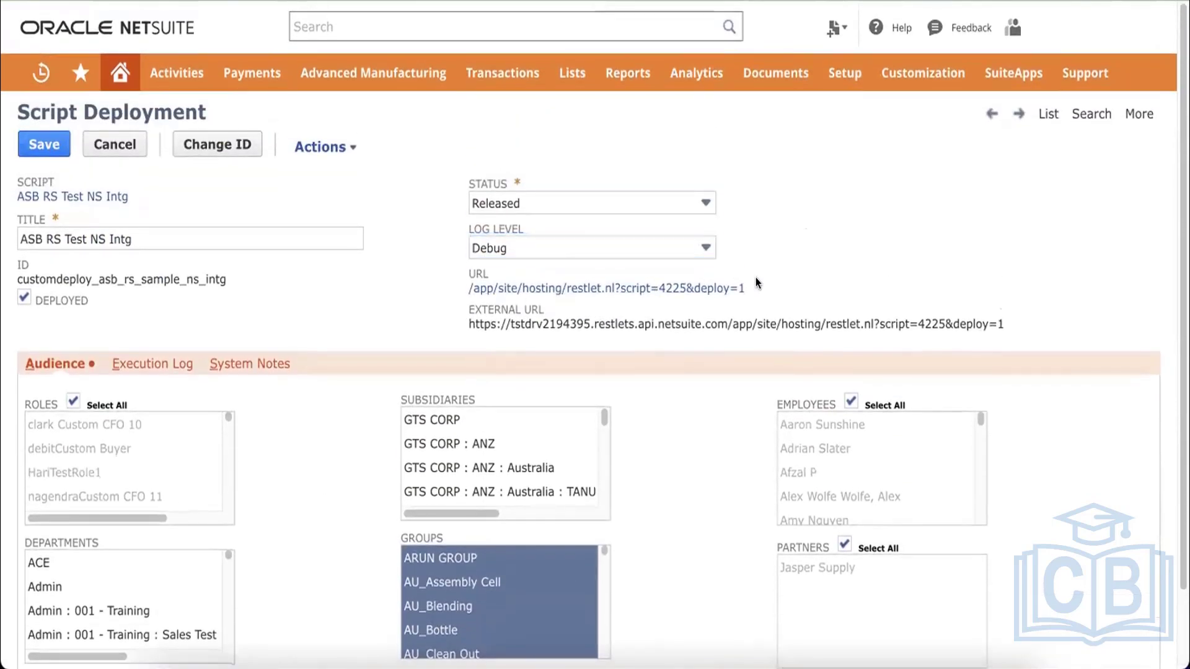
Check the deployment's external URL and save the script deployment
triple_click(809, 319)
left_click(875, 292)
left_click(56, 154)
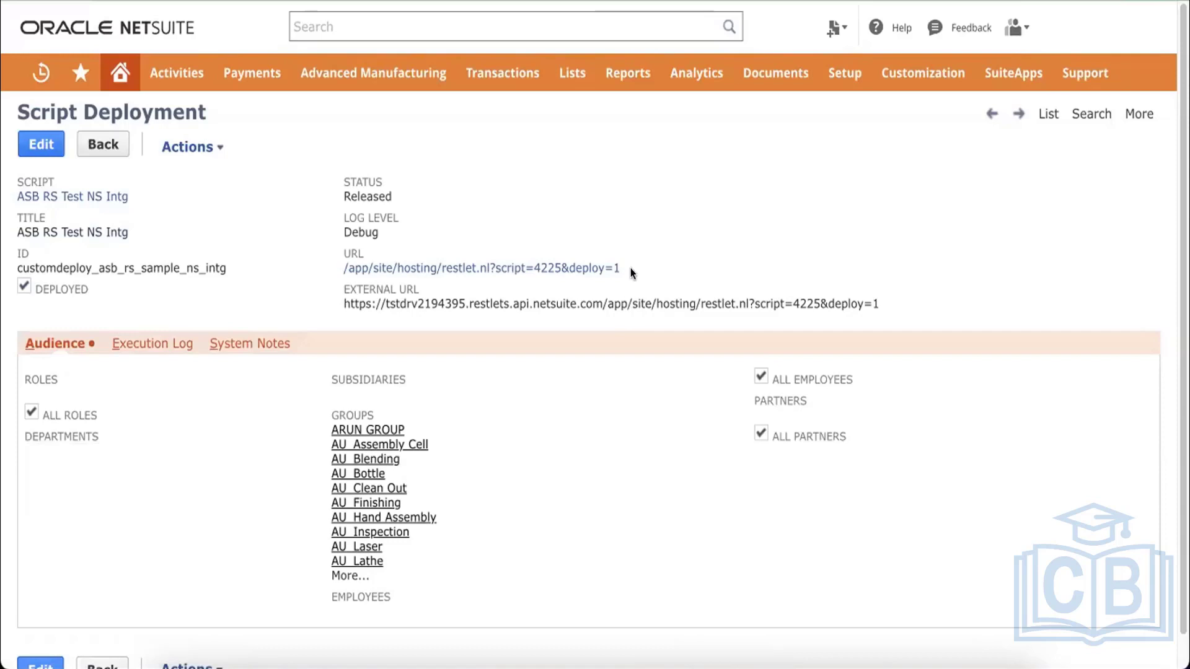
Select the full external URL on the saved script deployment record
left_click_drag(630, 268, 470, 277)
left_click(459, 306)
triple_click(459, 306)
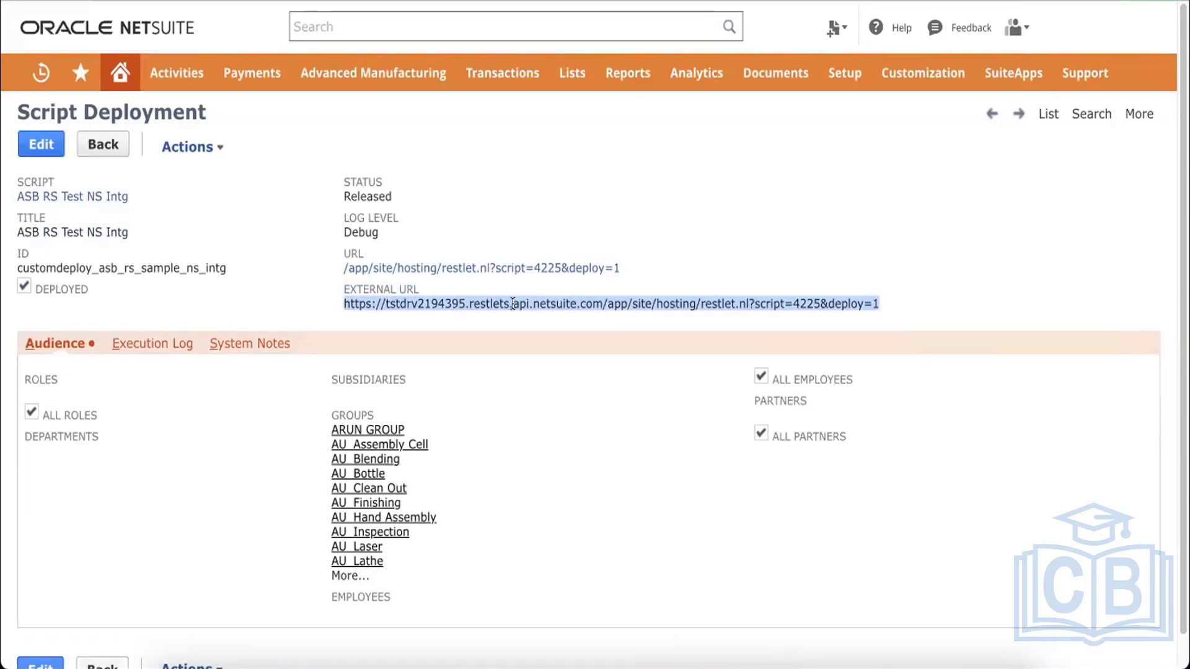